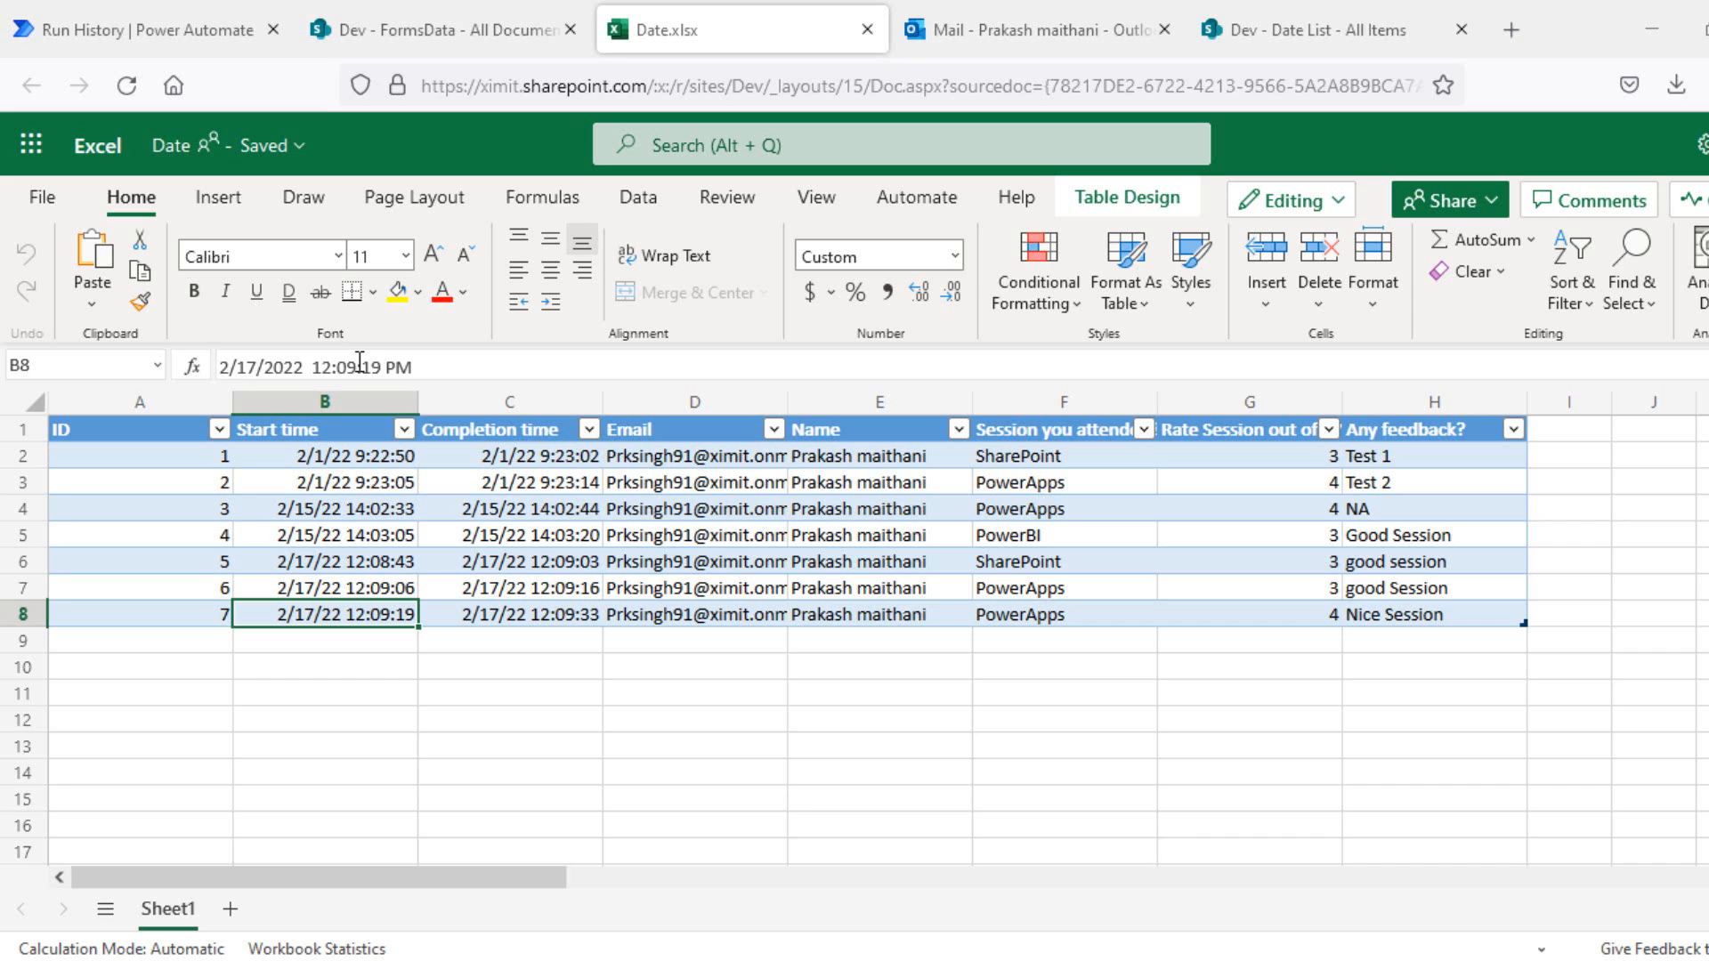
Step: Leave the Date.xlsx survey table and switch to the Power Automate Create page
click(152, 11)
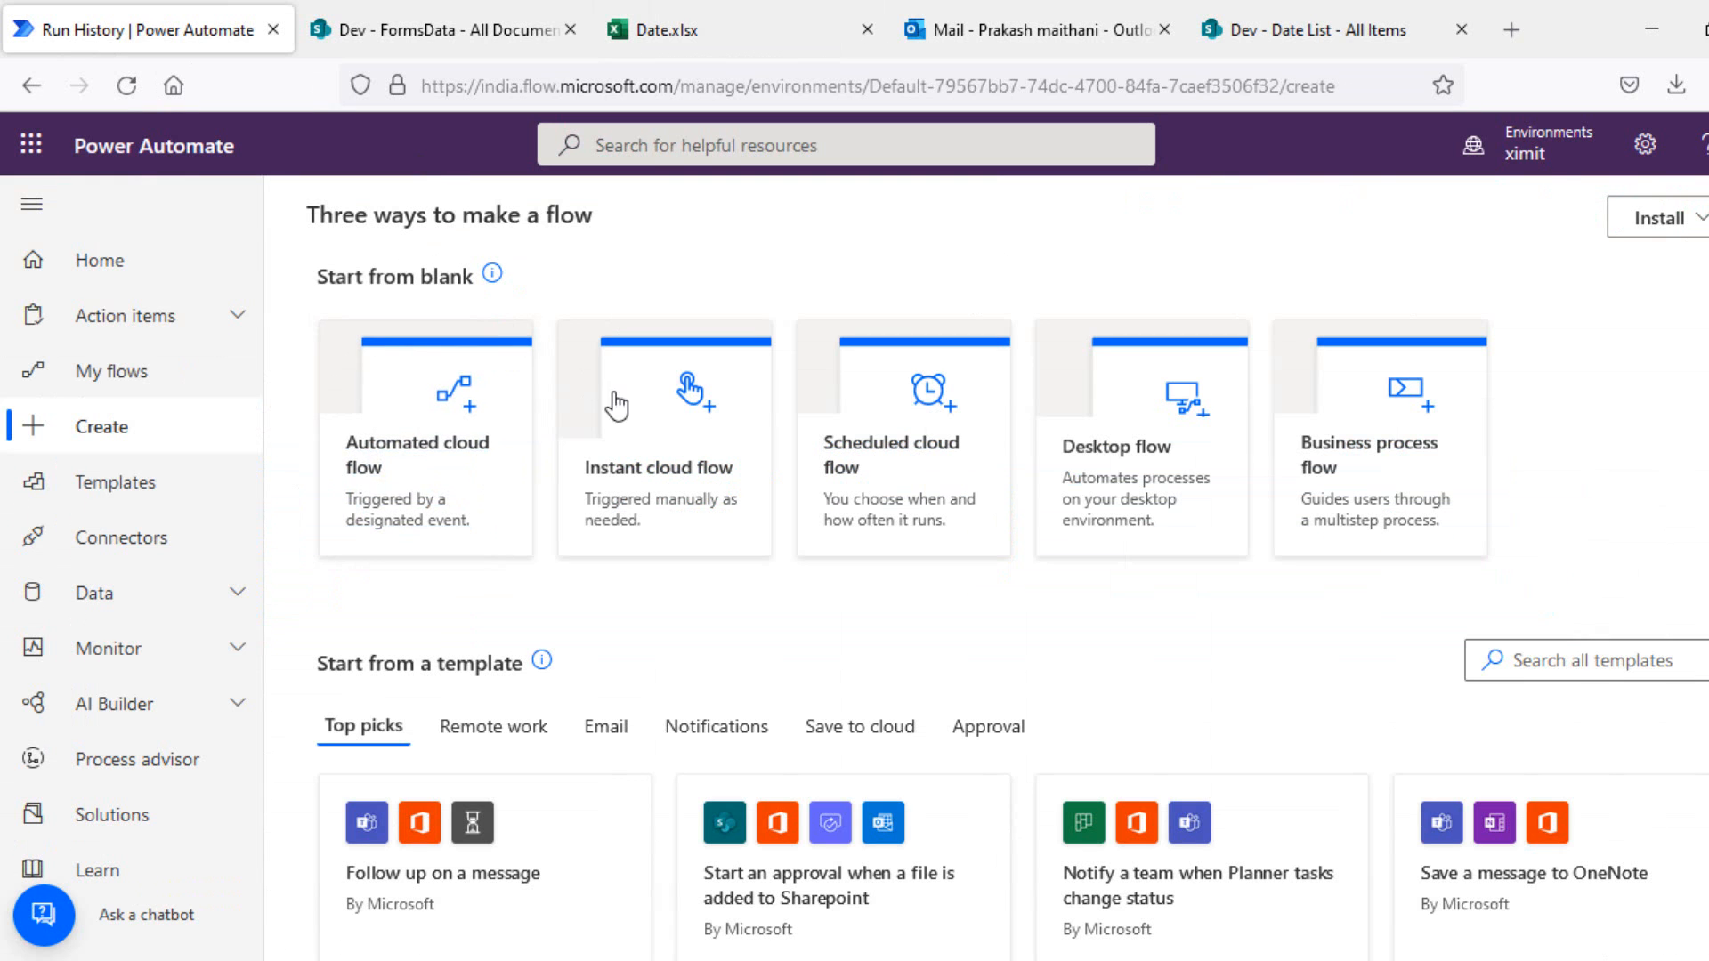
Step: Create a manually triggered instant cloud flow named 'Excel Date Time'
click(681, 450)
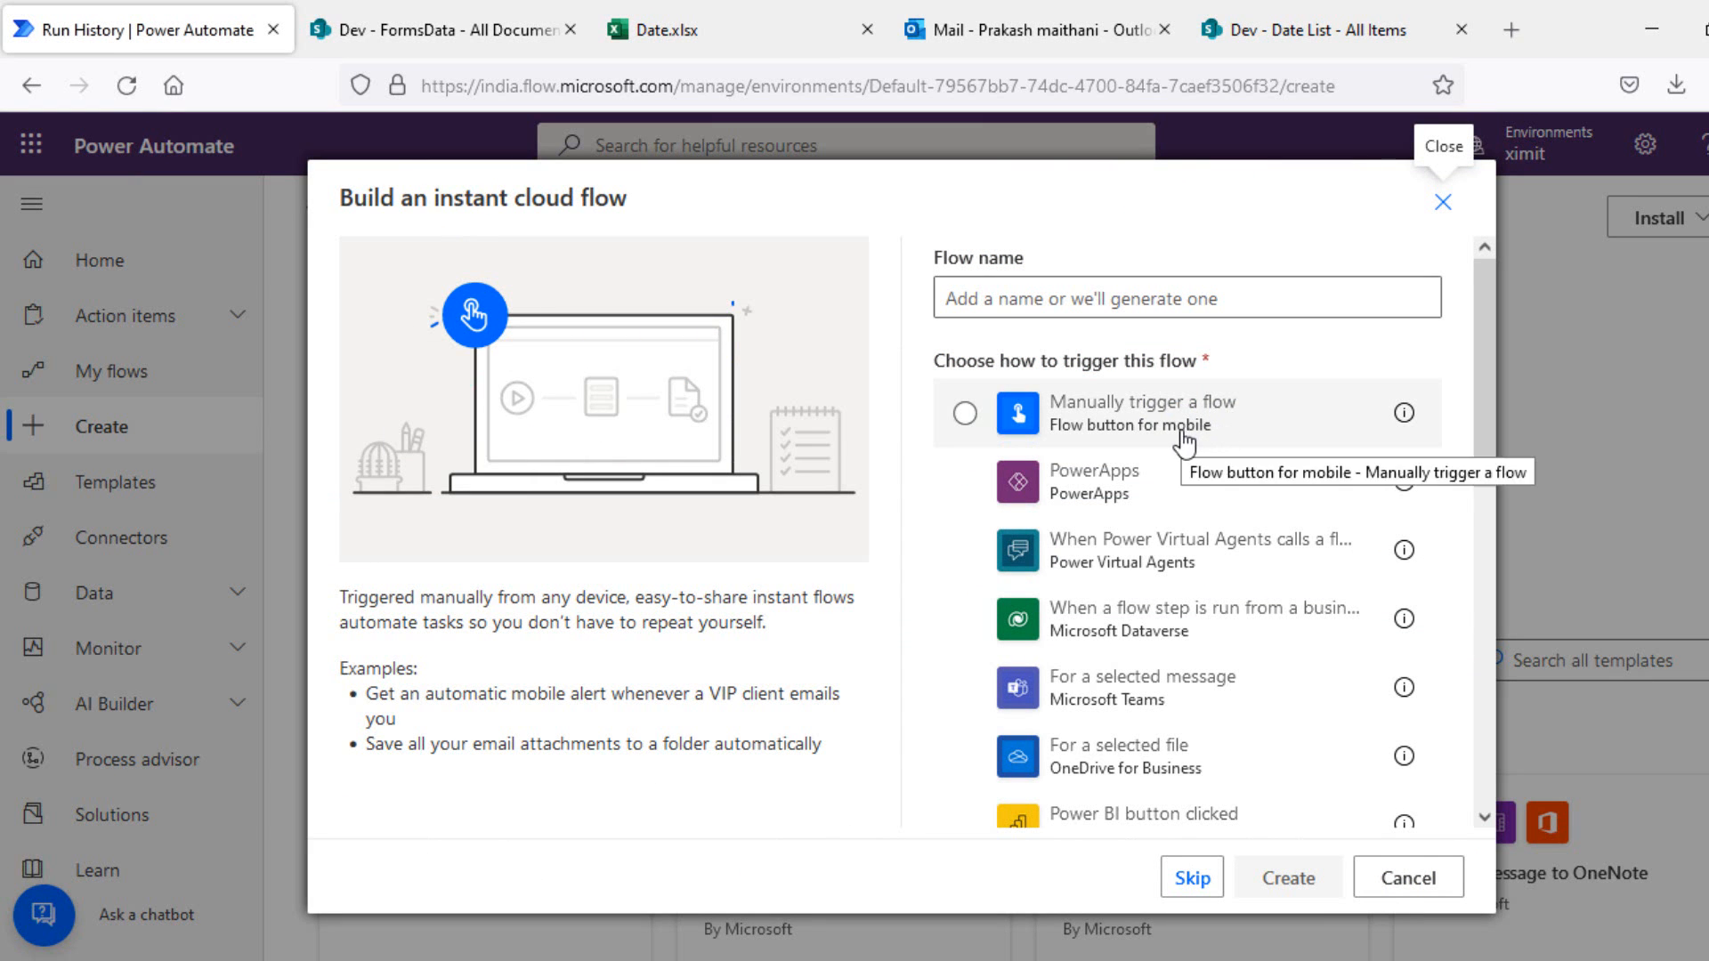
click(1183, 436)
click(1116, 303)
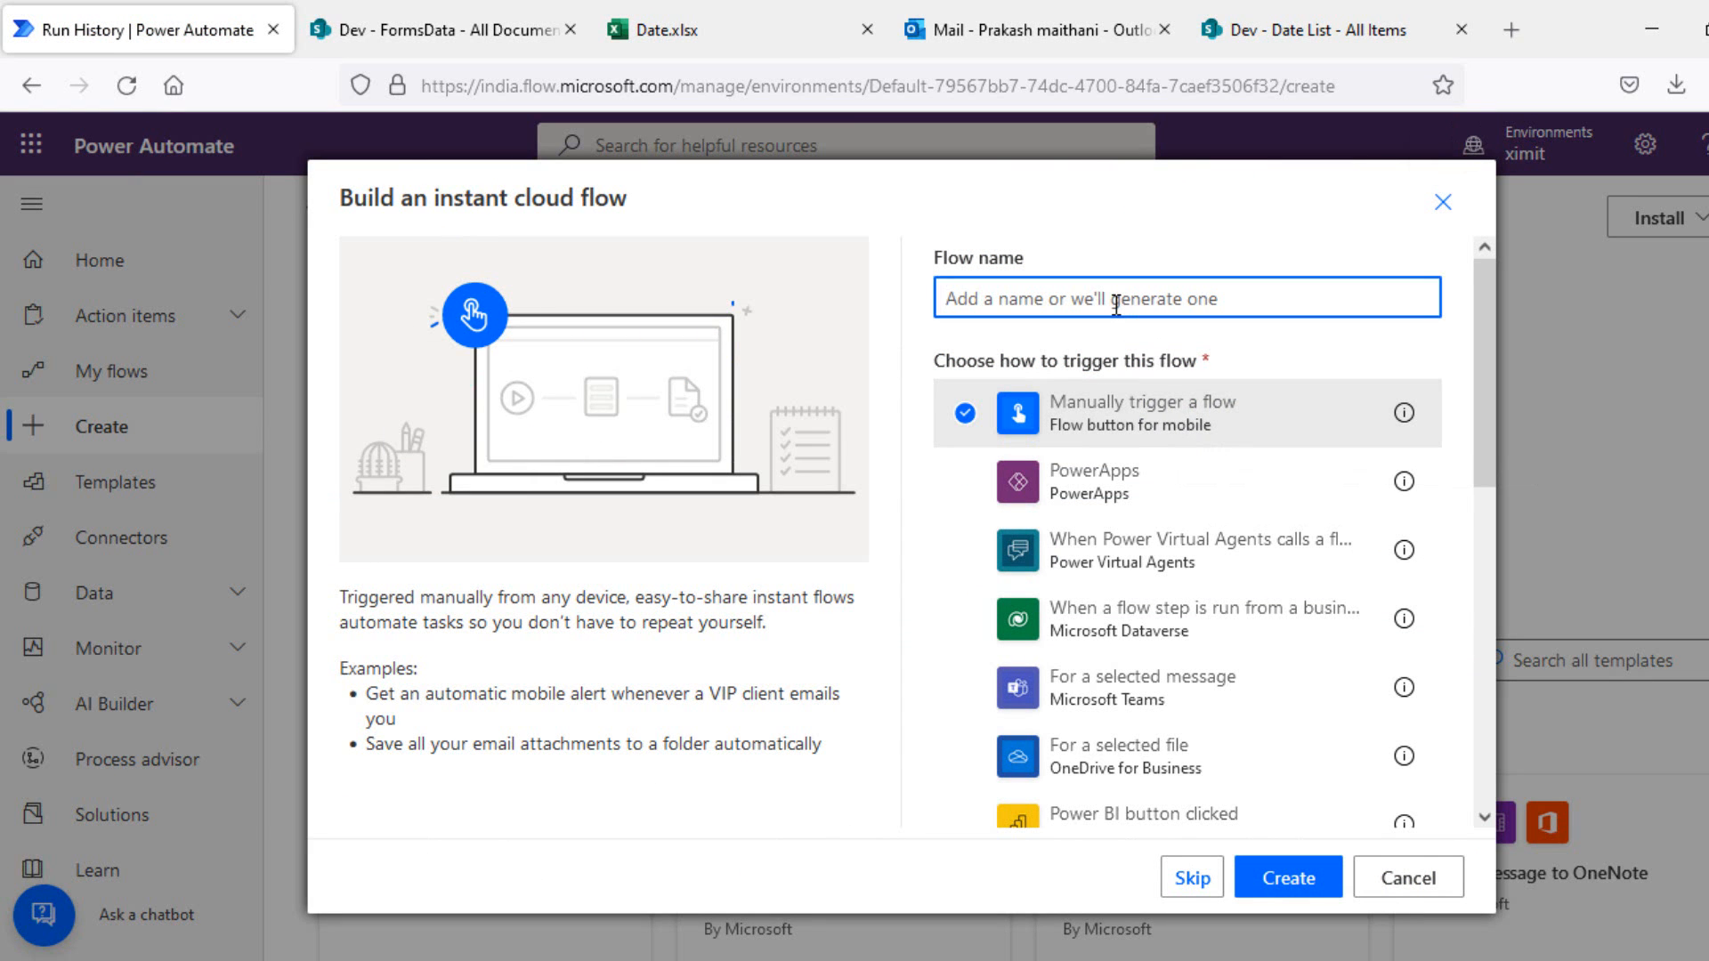
text(Excel Date Time)
click(1290, 879)
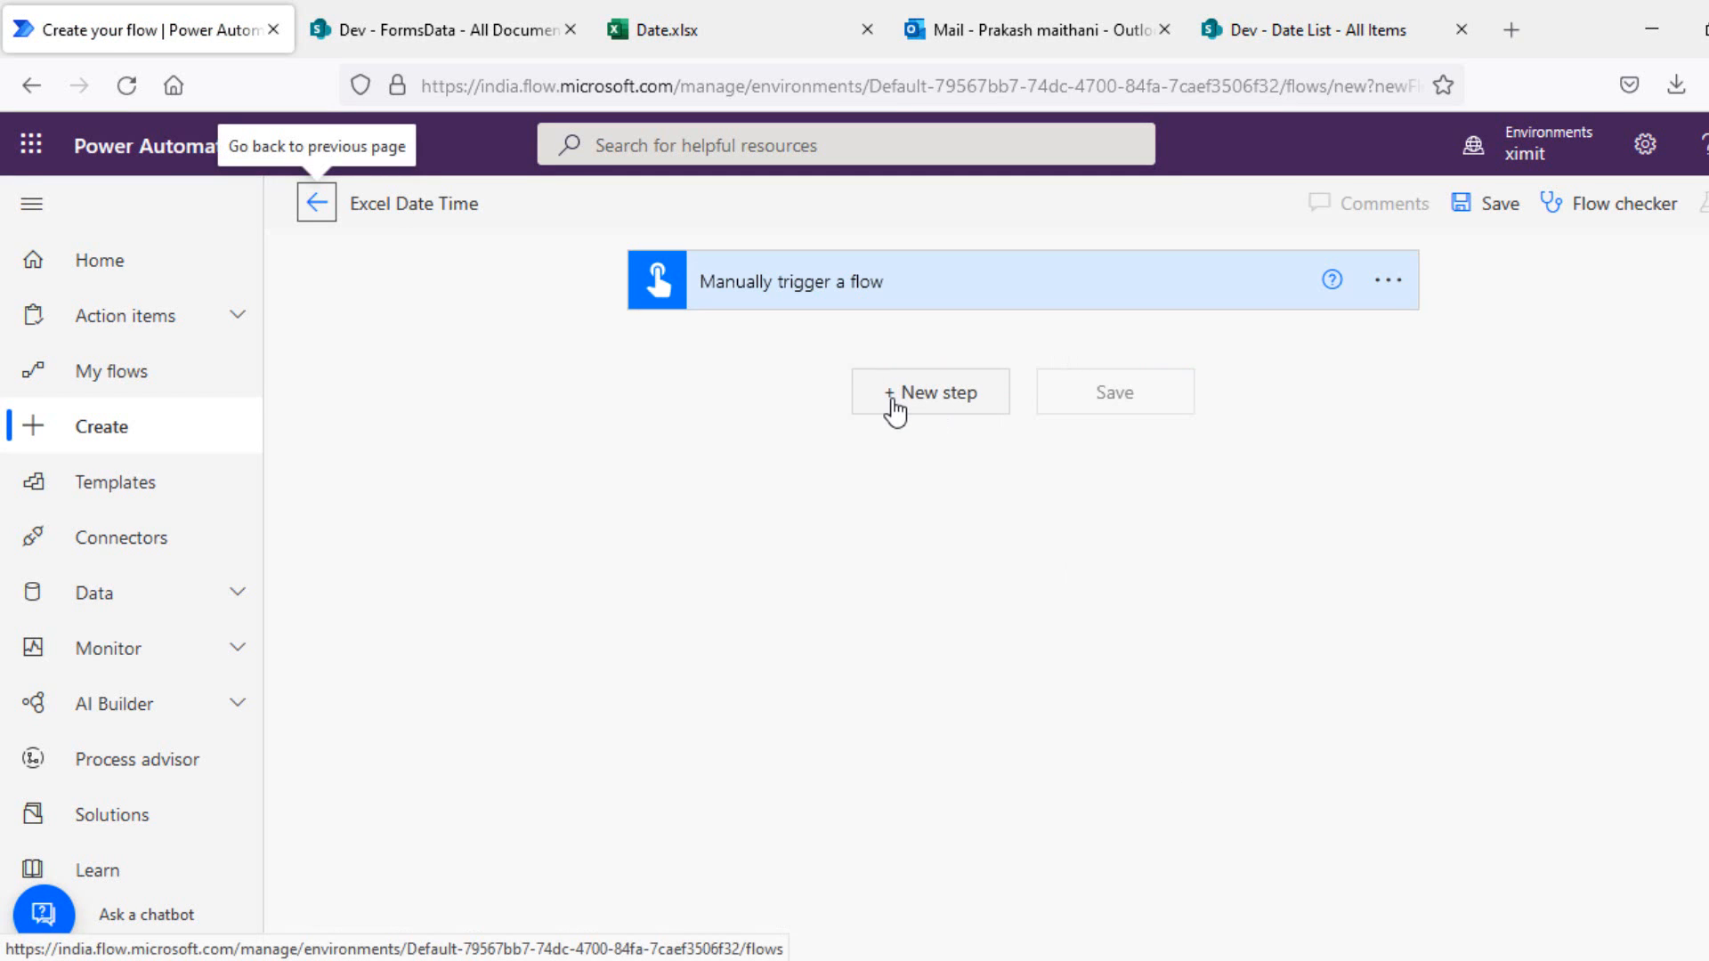
Step: Add a List rows present in a table action on SharePoint Site - Dev, Forms library
click(893, 411)
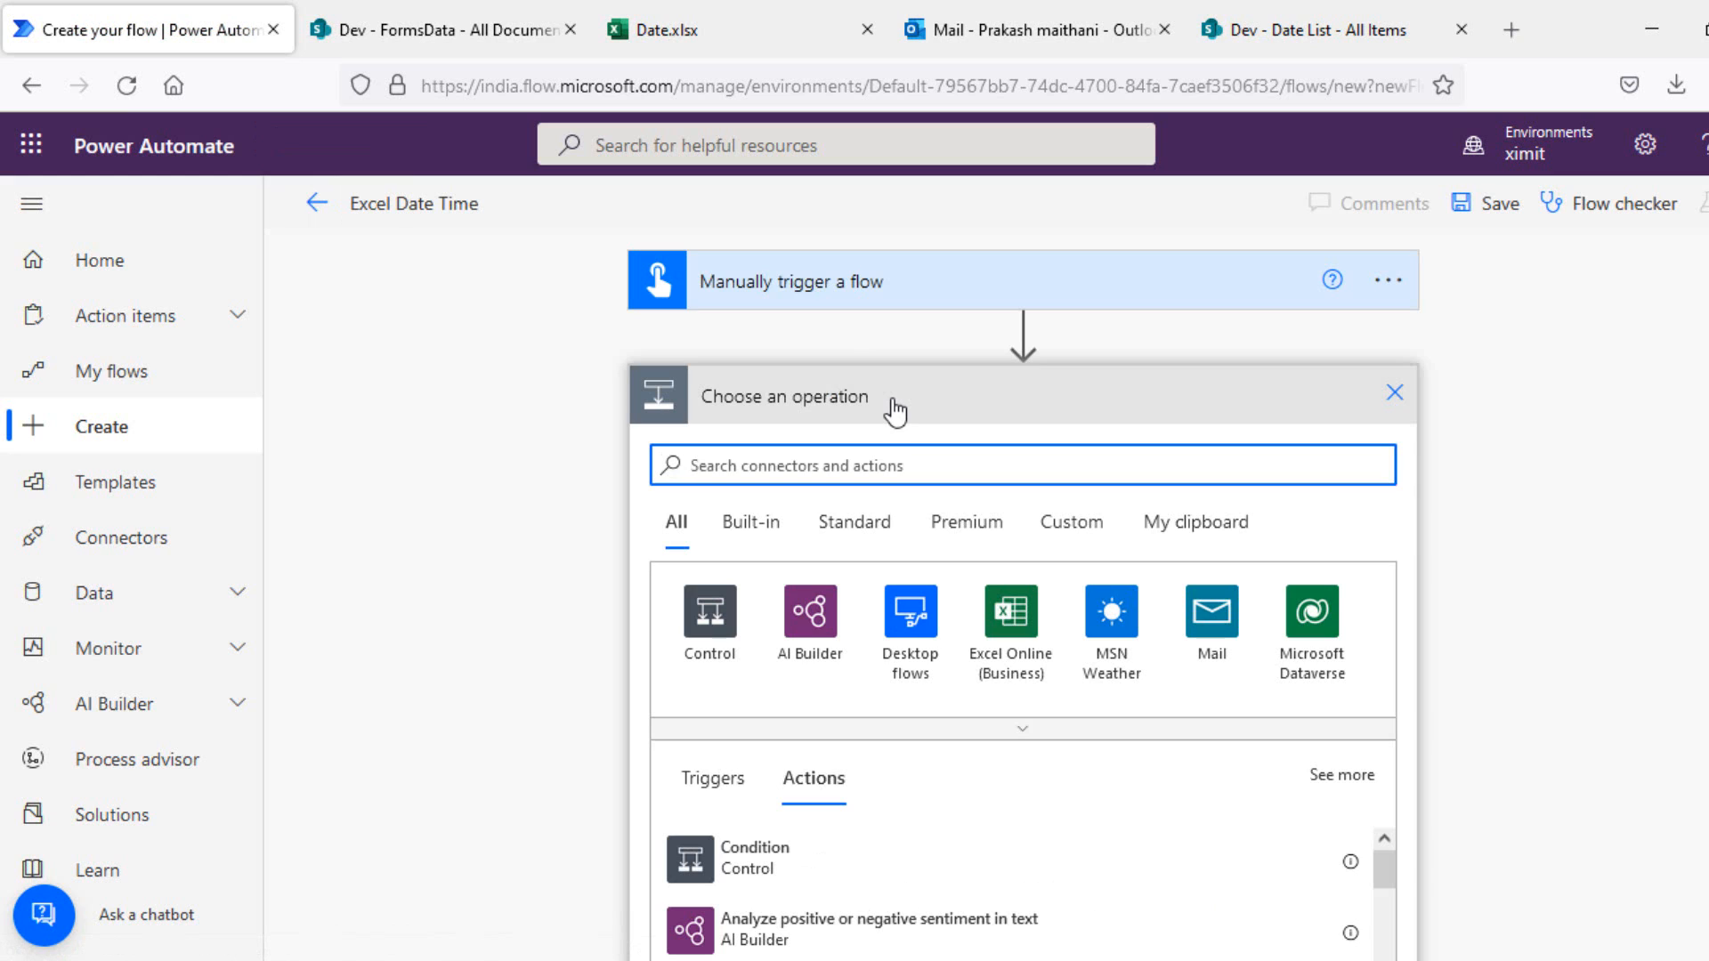
text(list row)
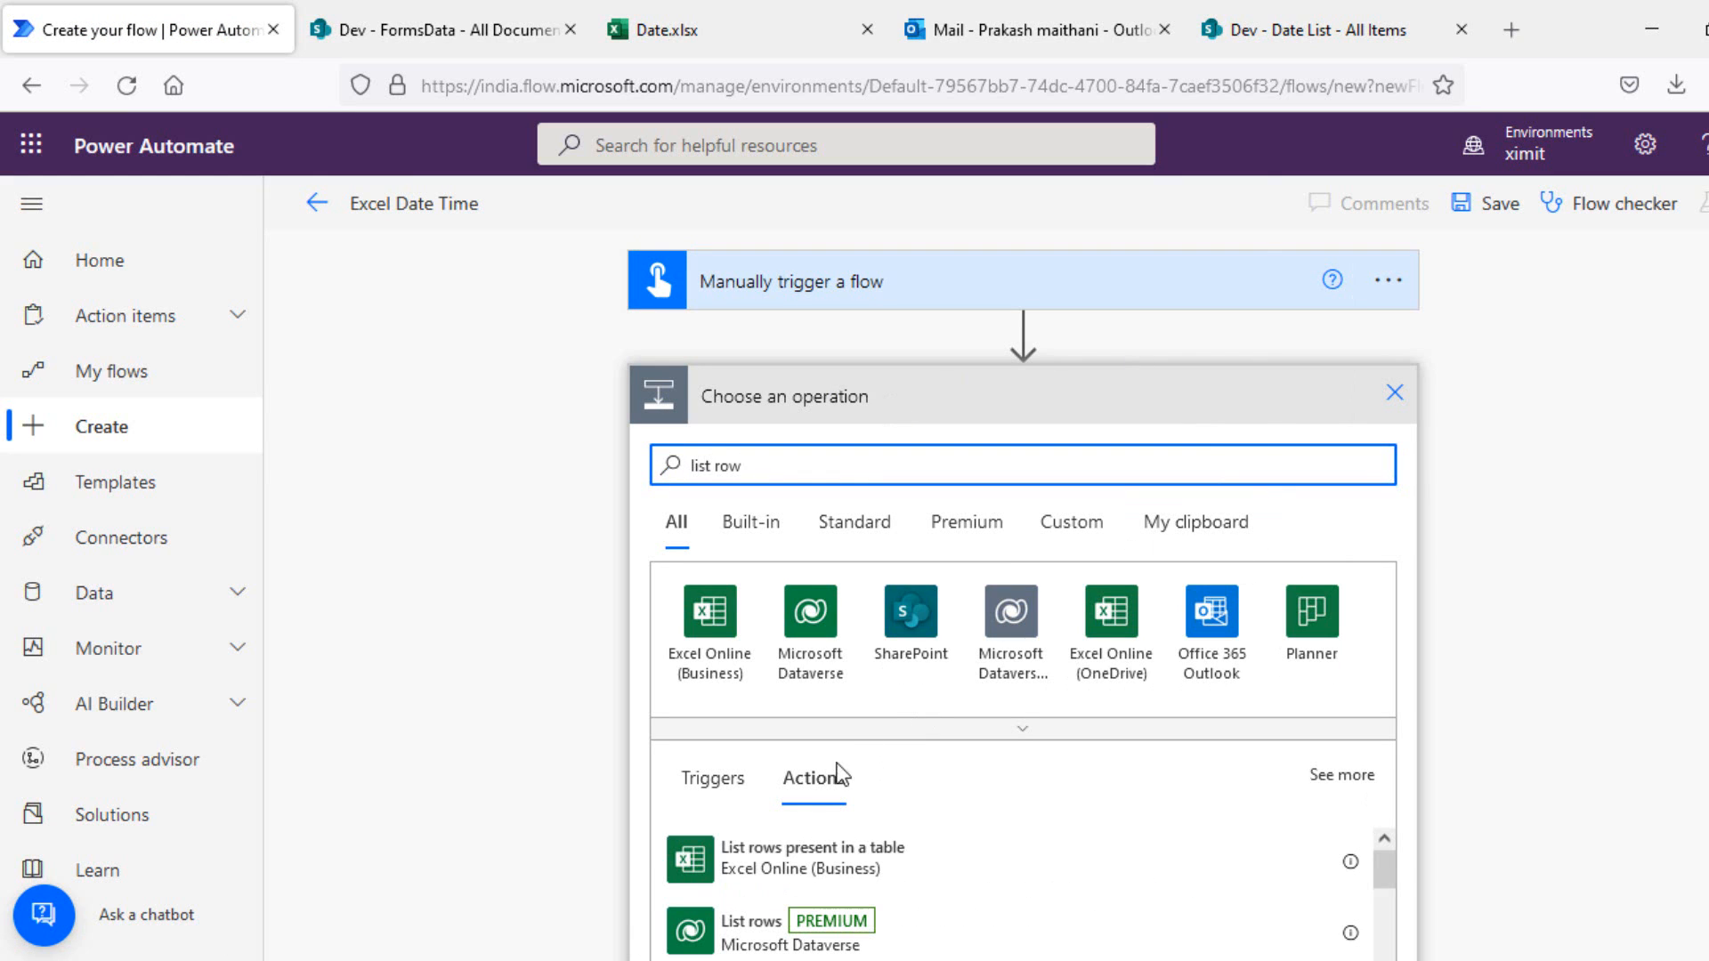
click(808, 868)
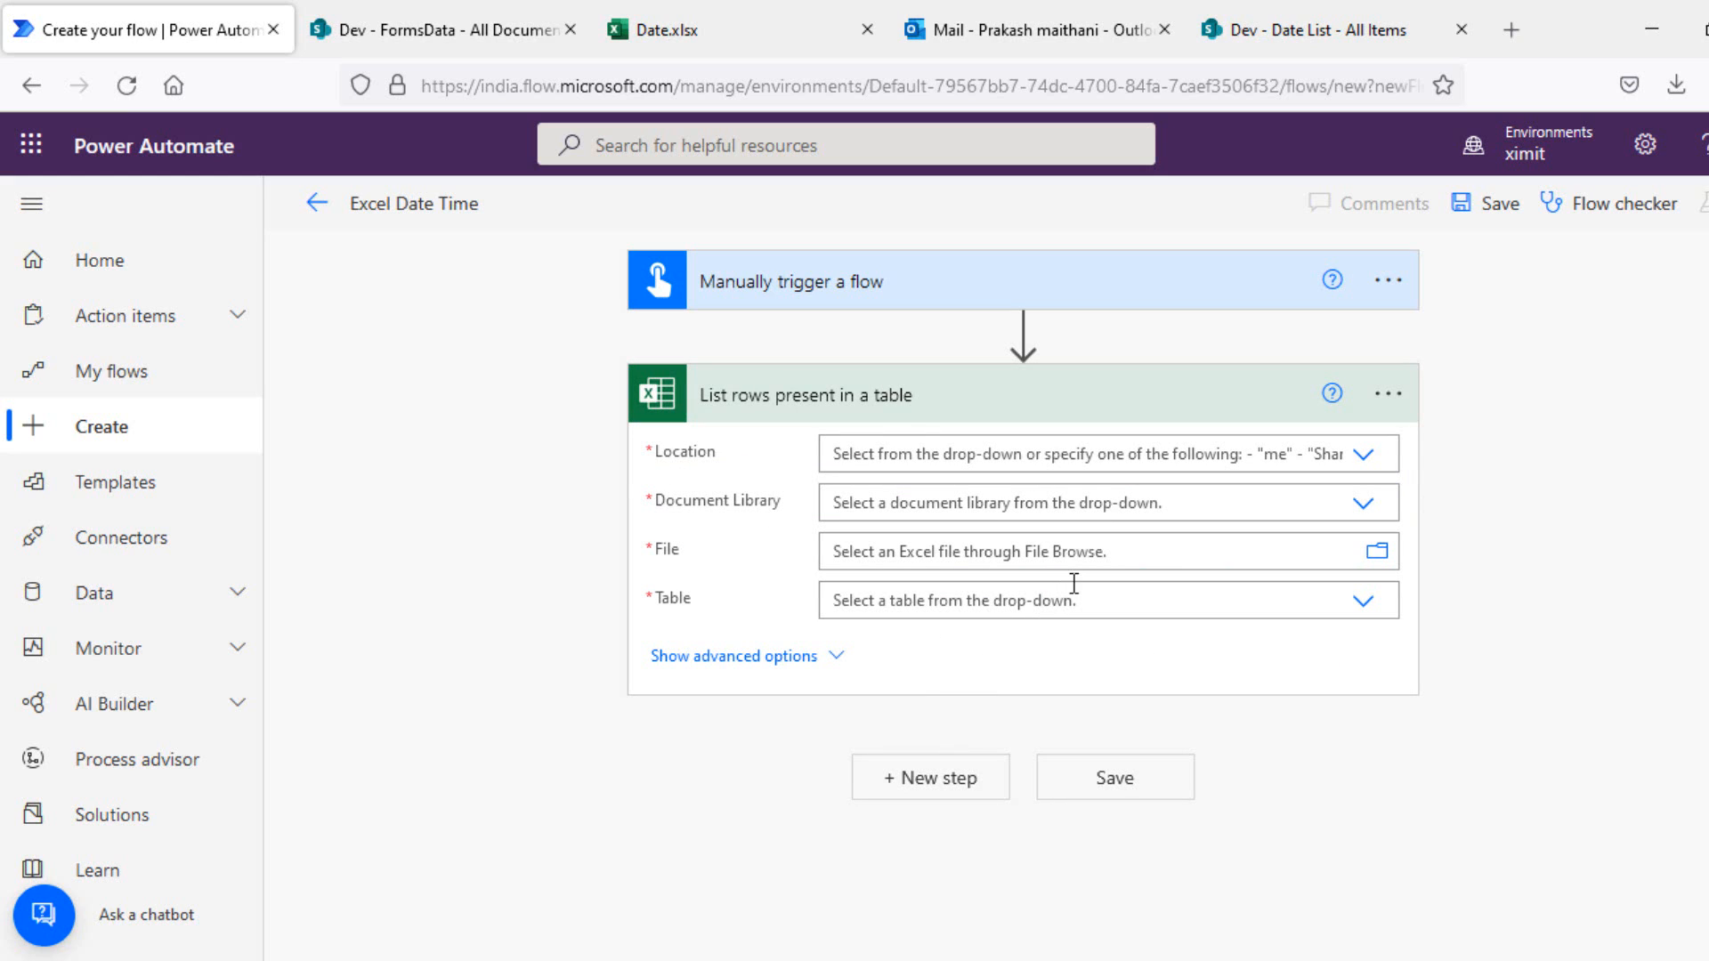
click(1362, 456)
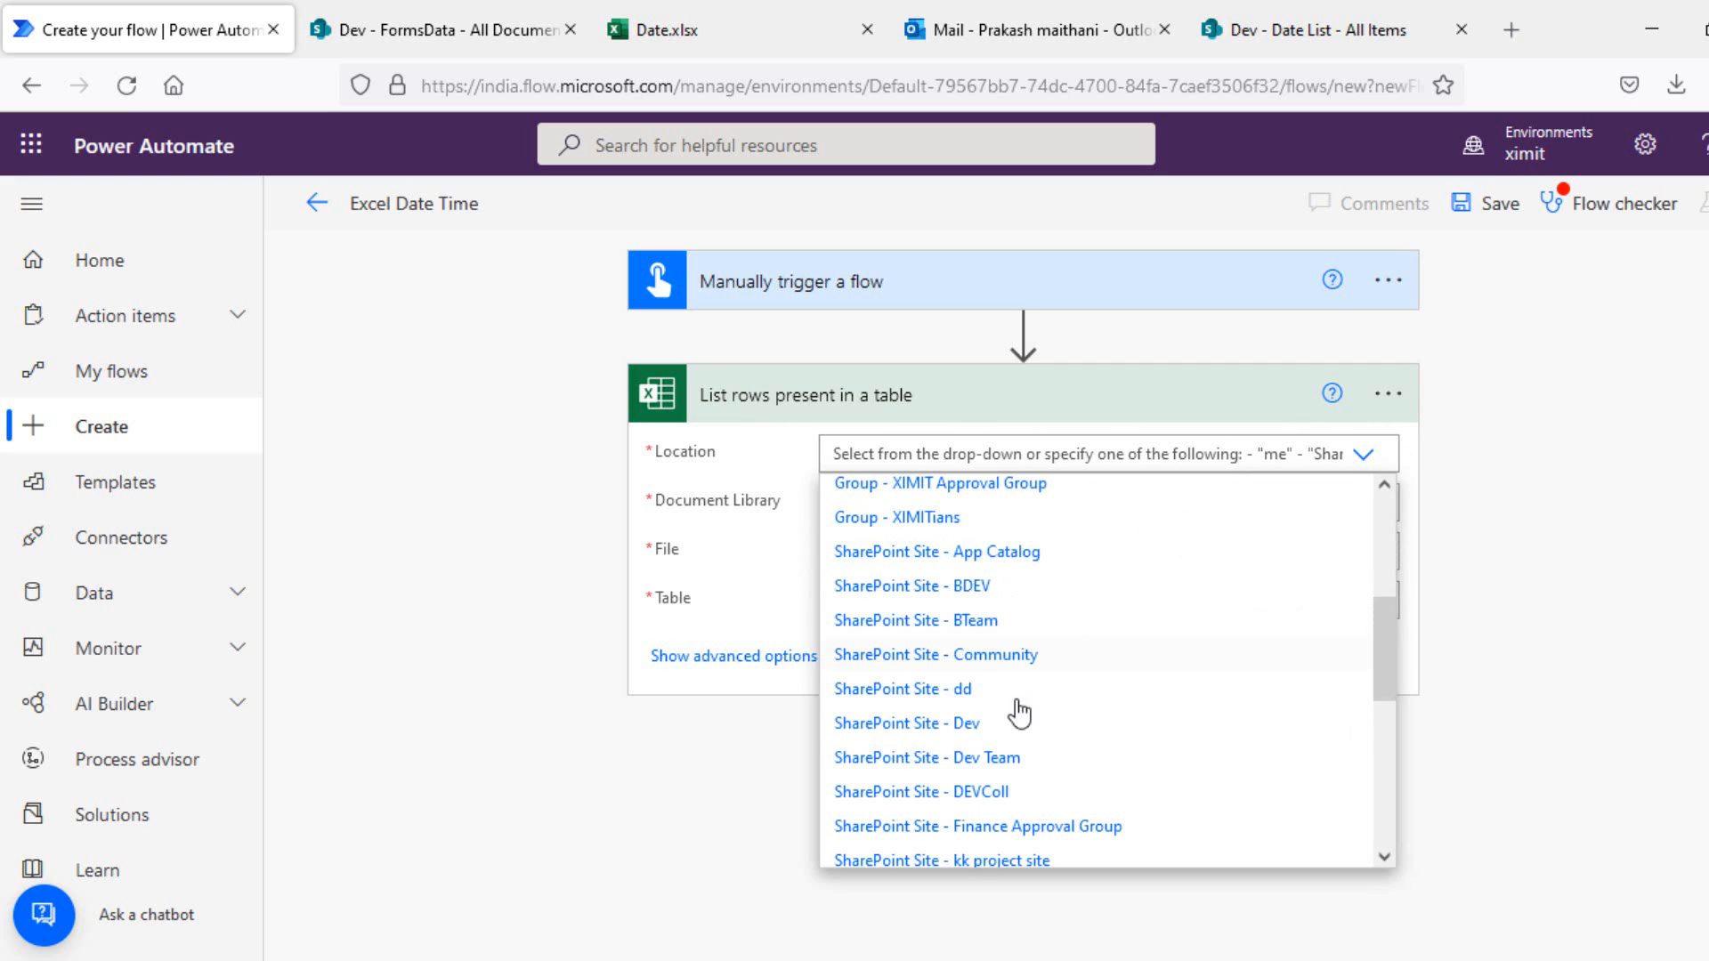
click(997, 729)
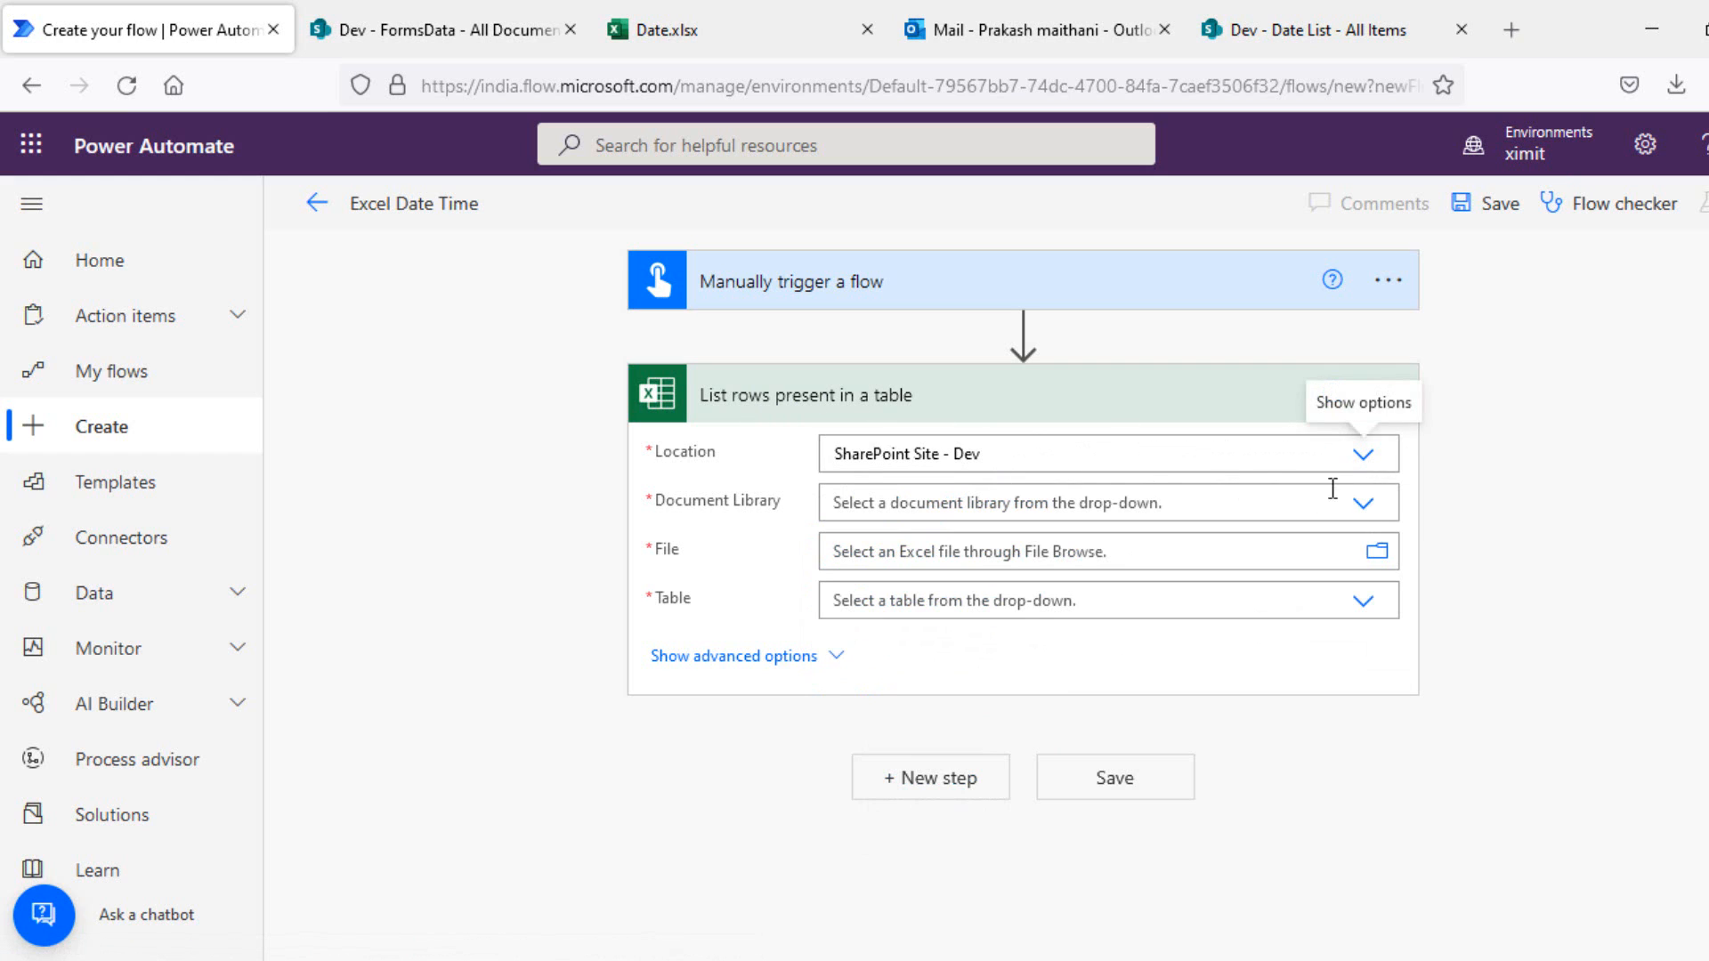
click(1367, 506)
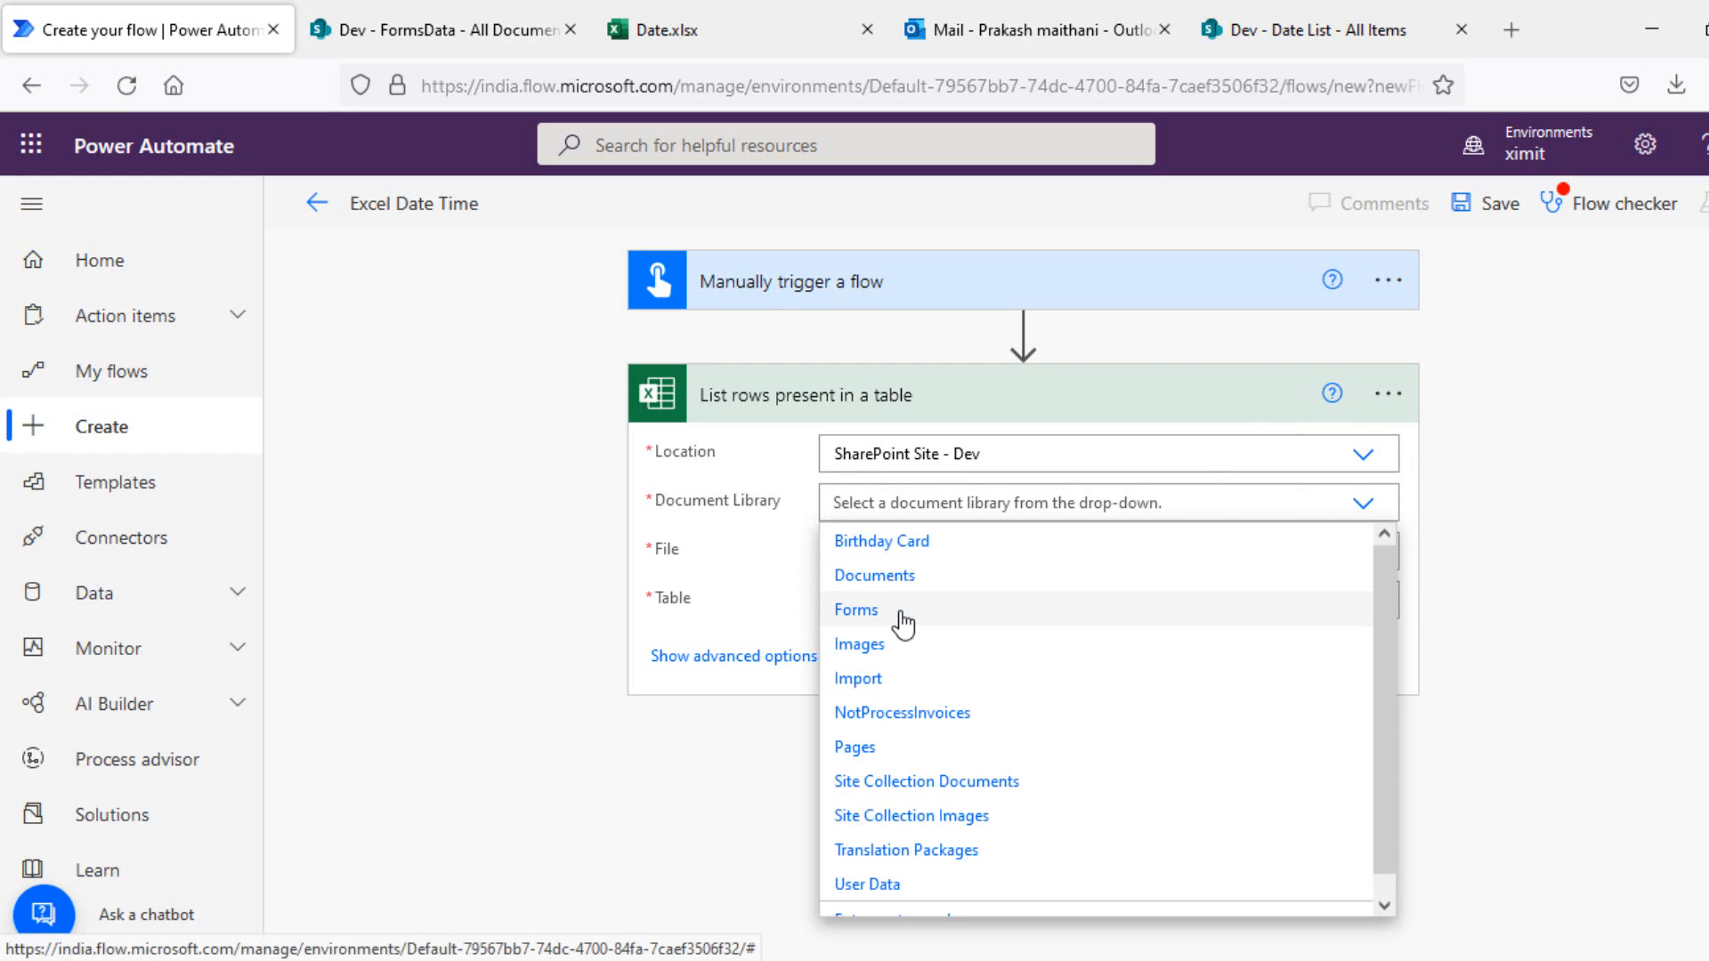
click(899, 616)
Step: Point the action at /FormsData/Date.xlsx, Table1, save the flow, and inspect the raw output
click(1379, 554)
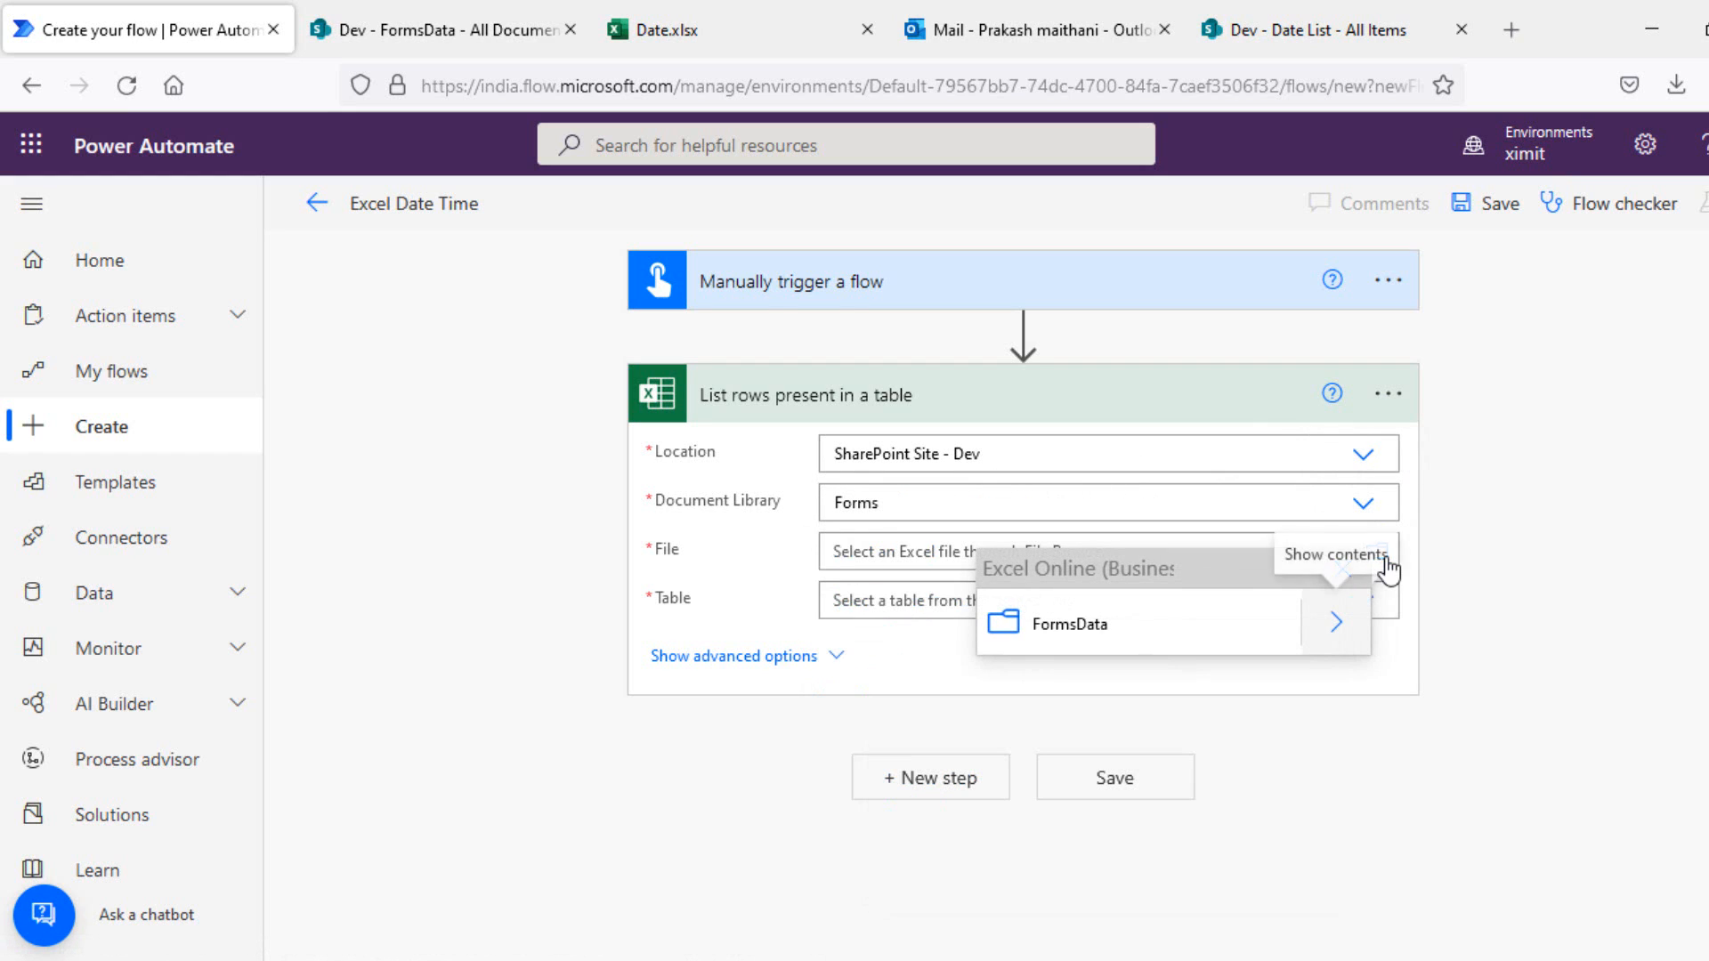
click(1332, 625)
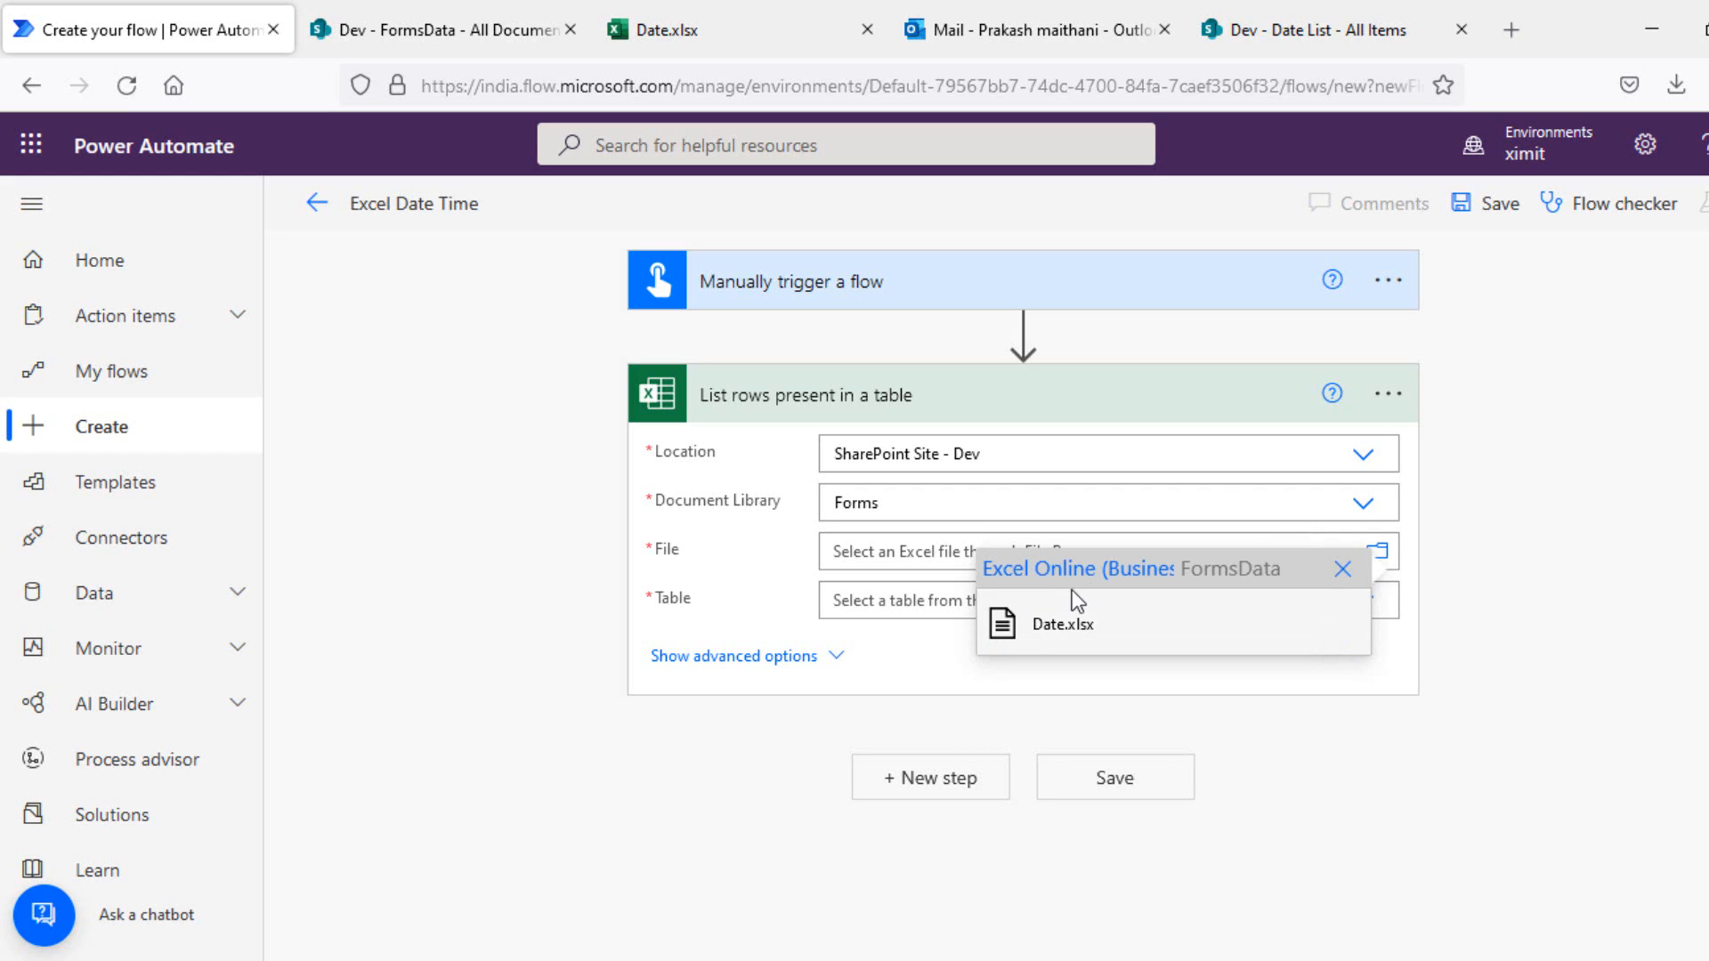
click(1051, 623)
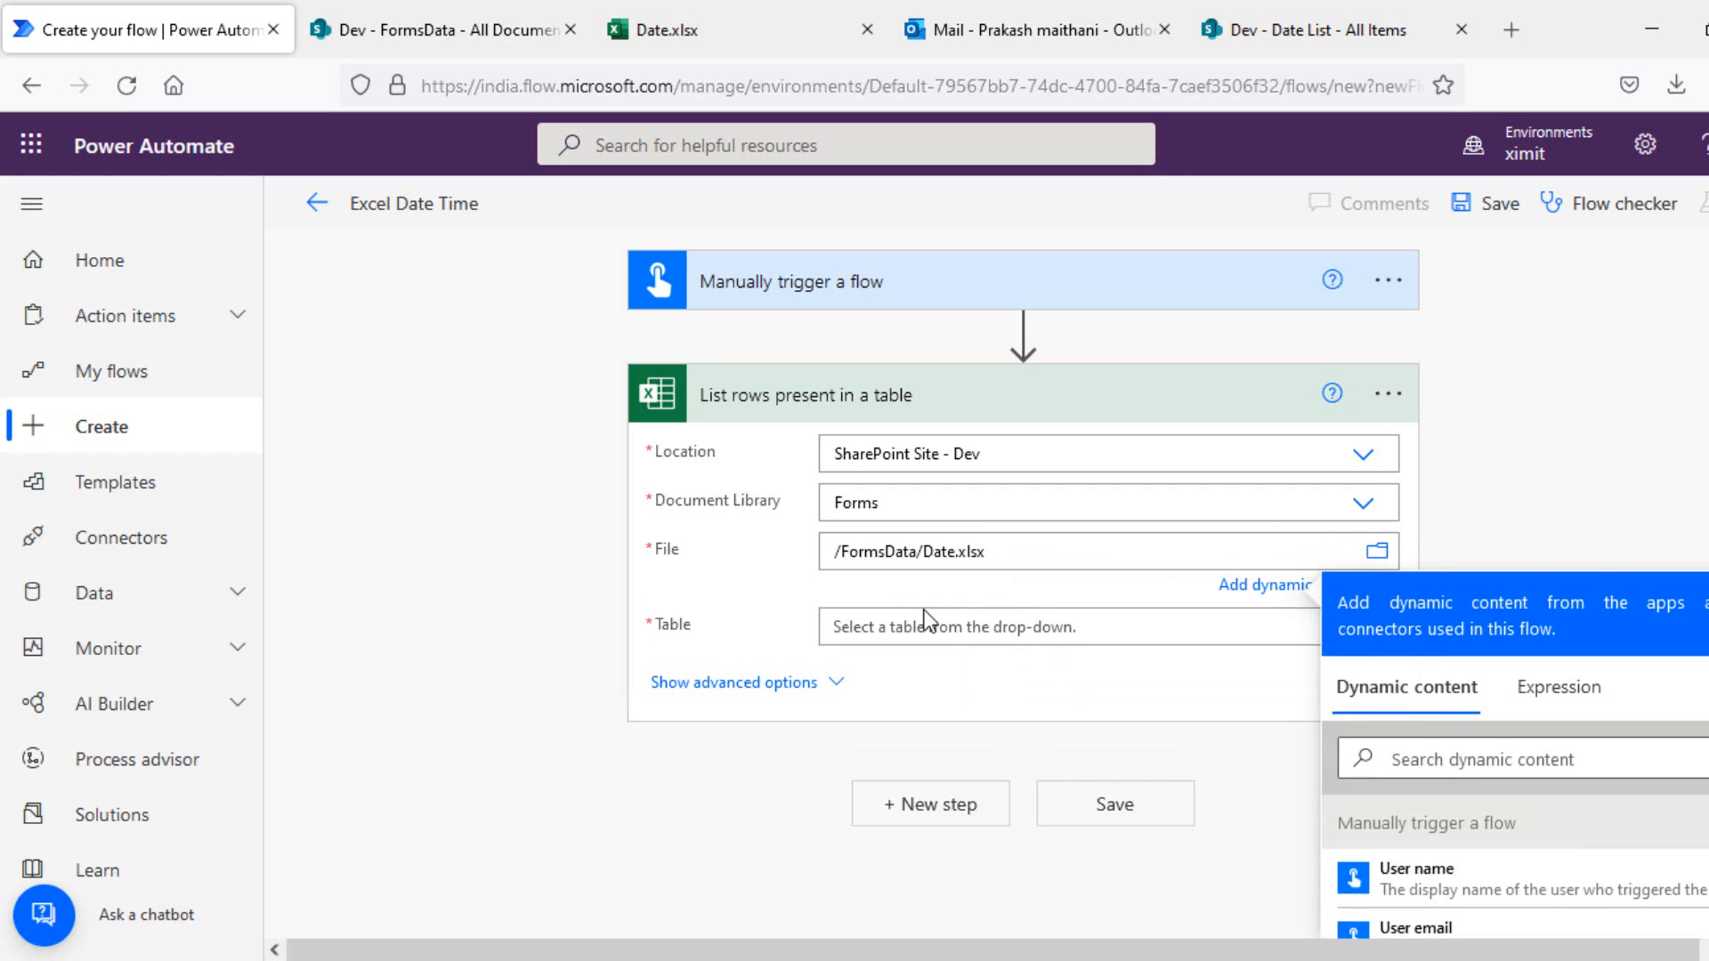
click(970, 625)
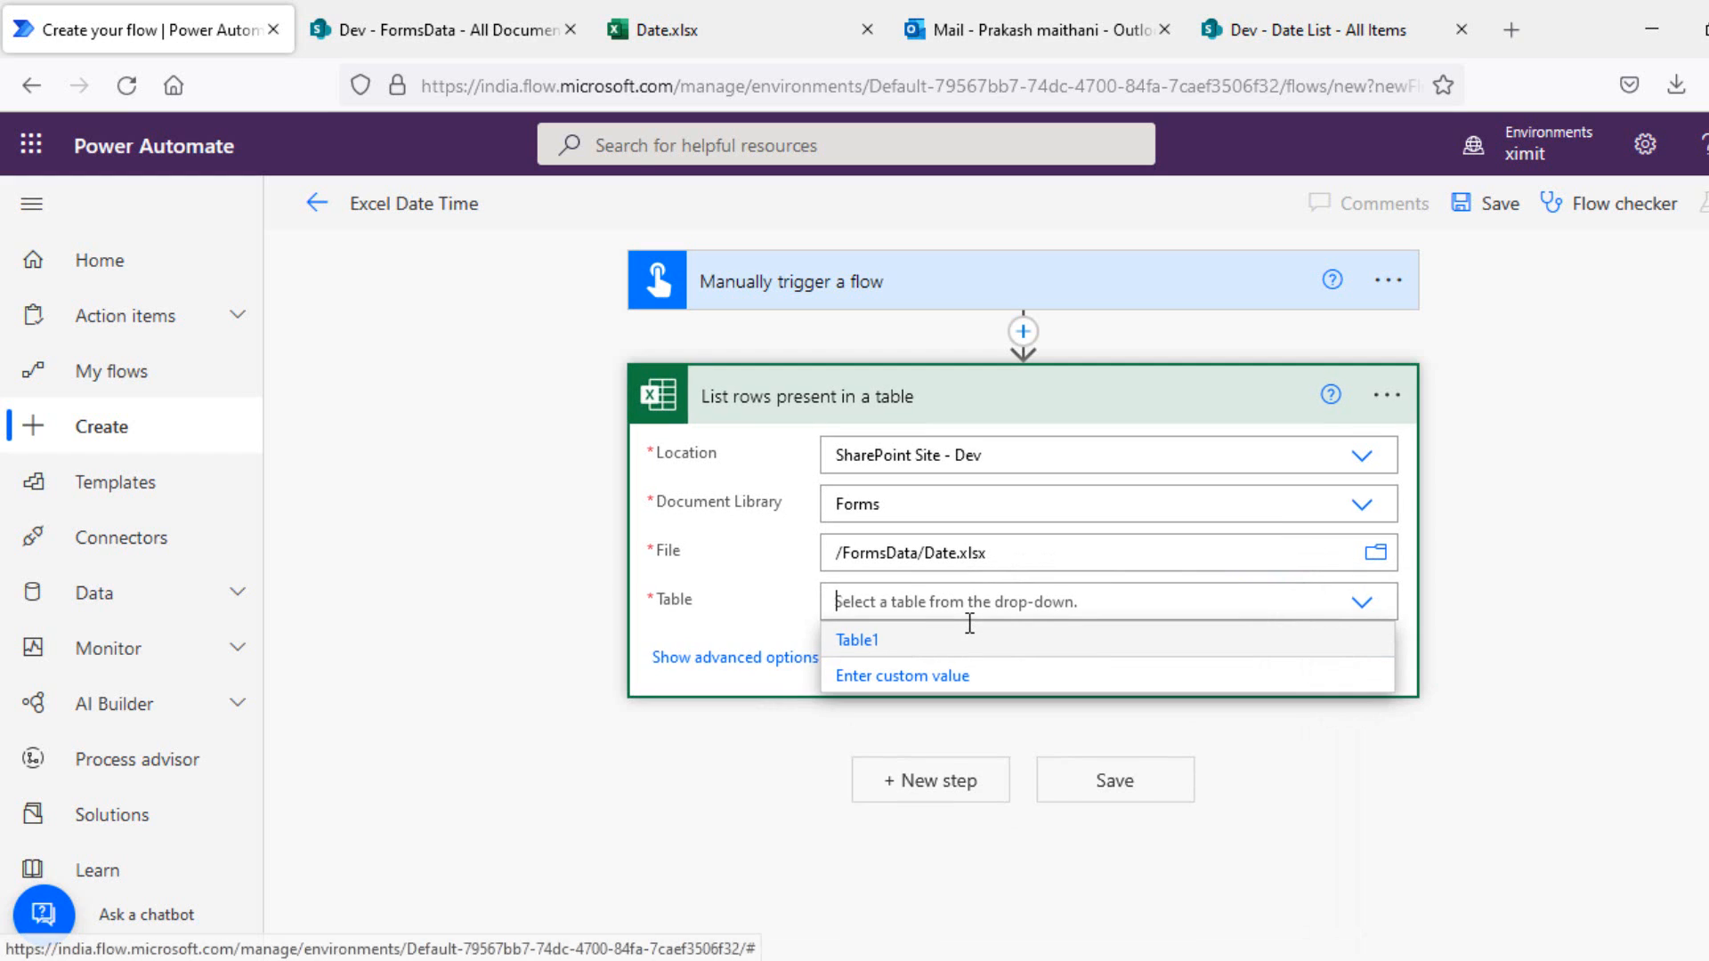
click(905, 643)
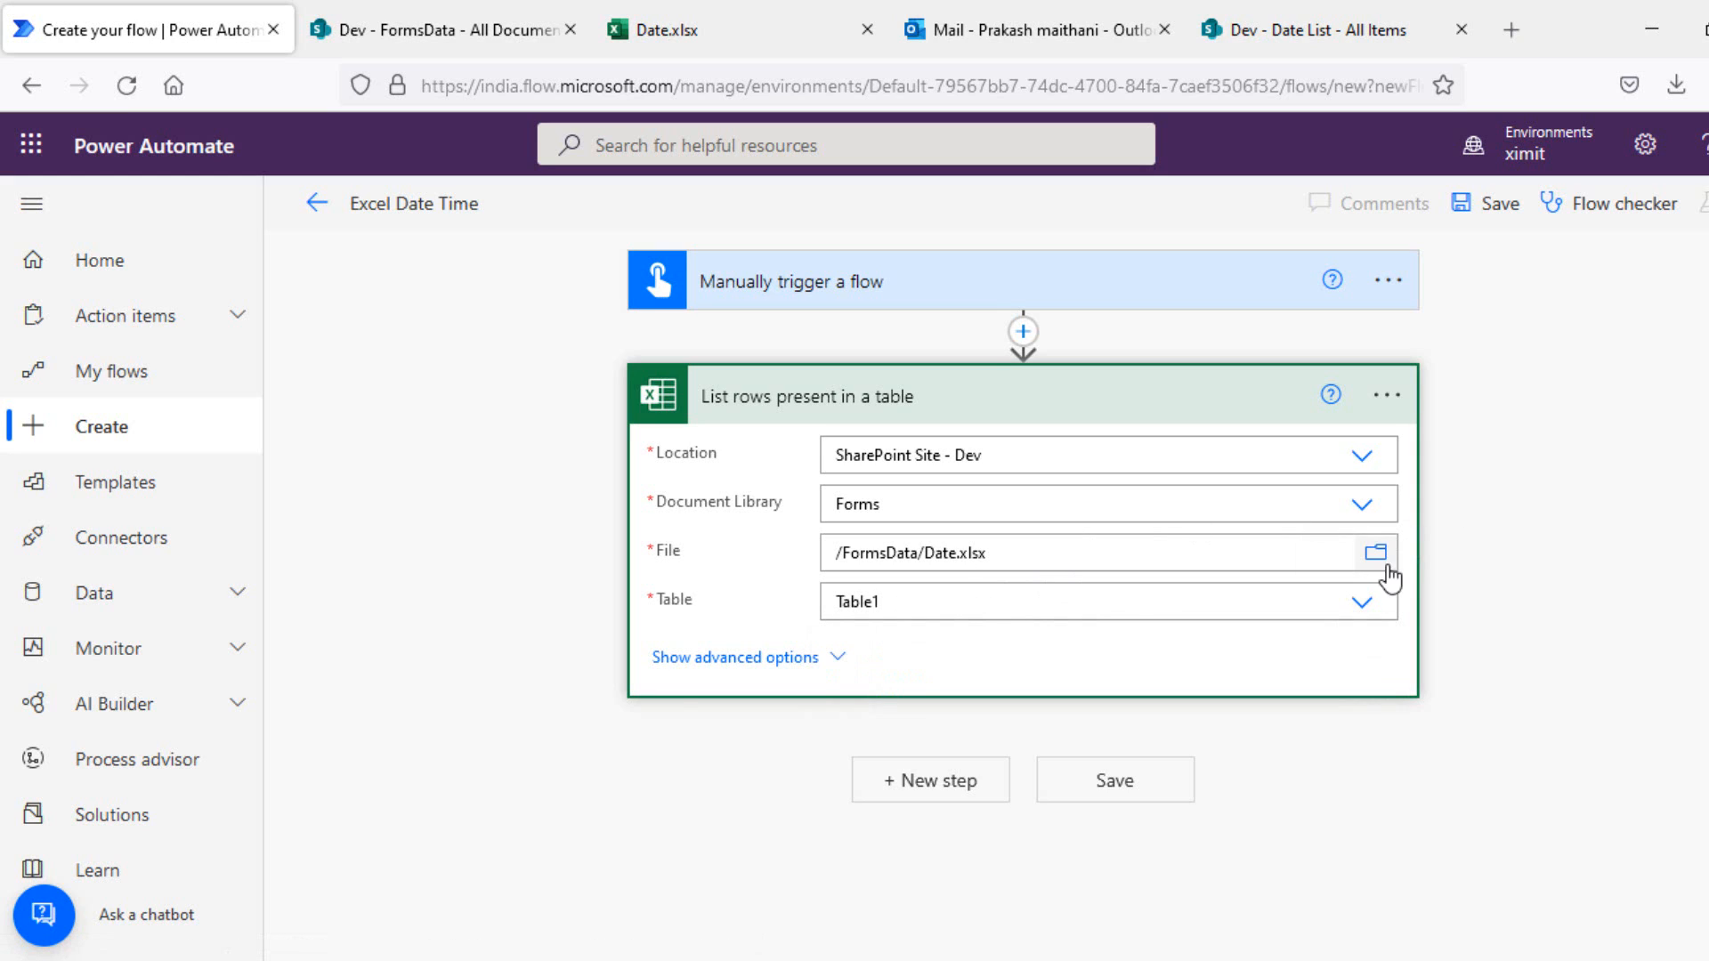
click(1514, 213)
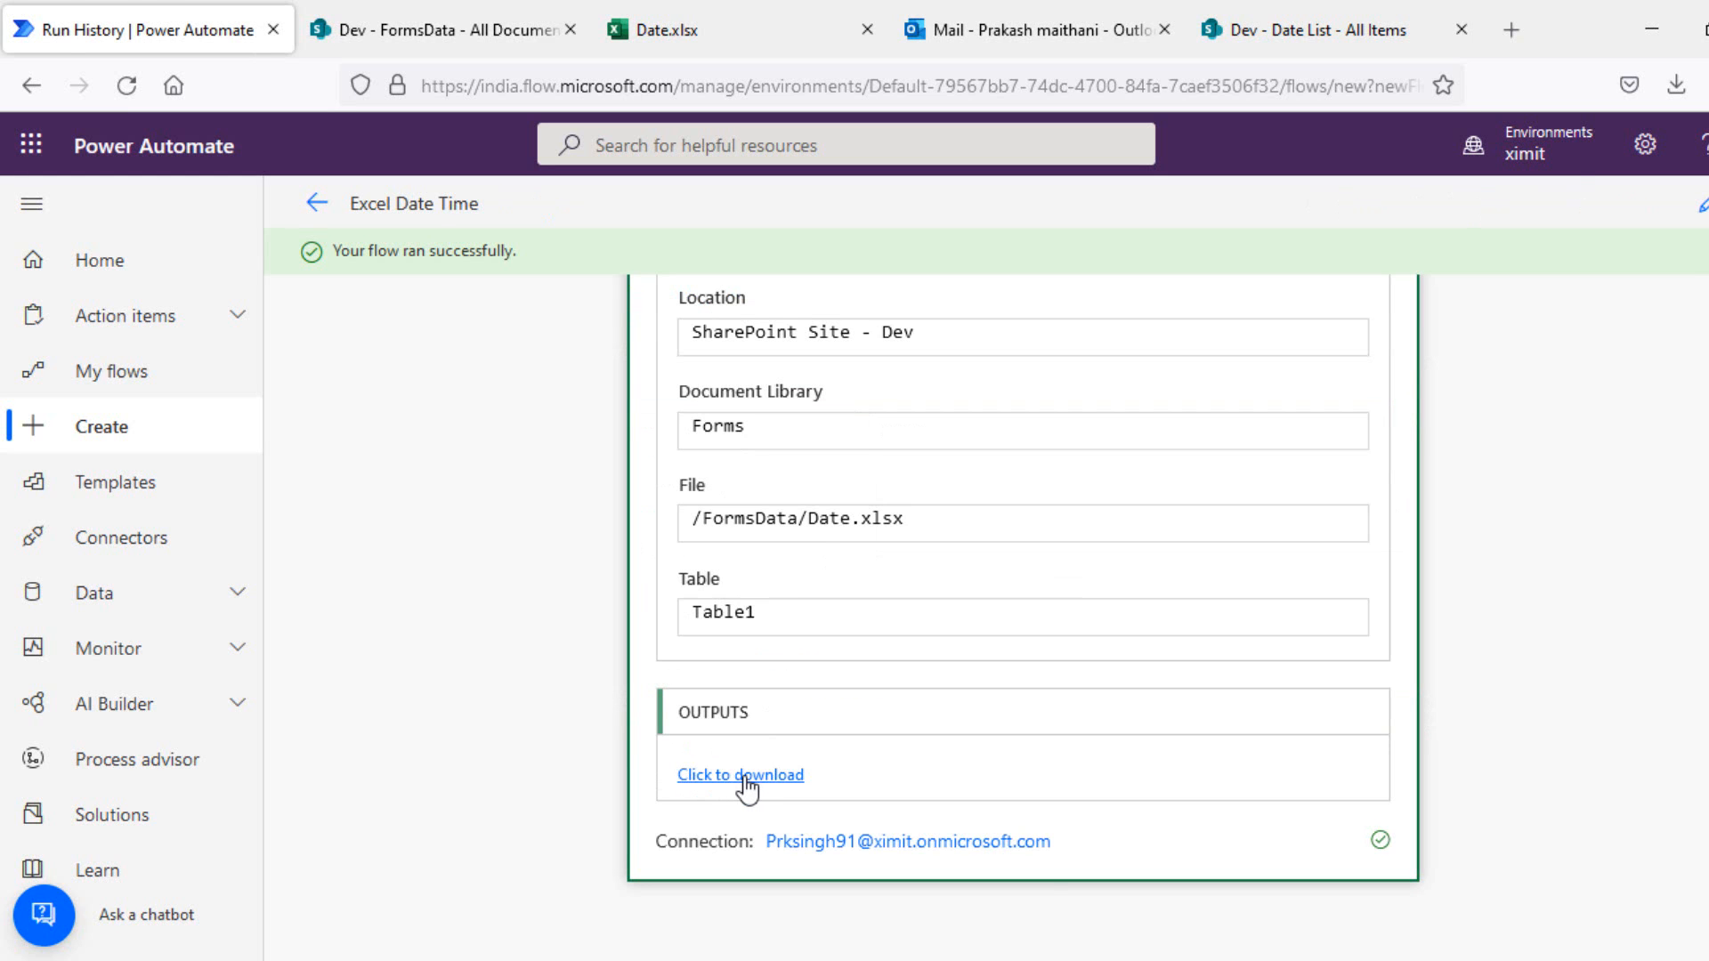
click(746, 783)
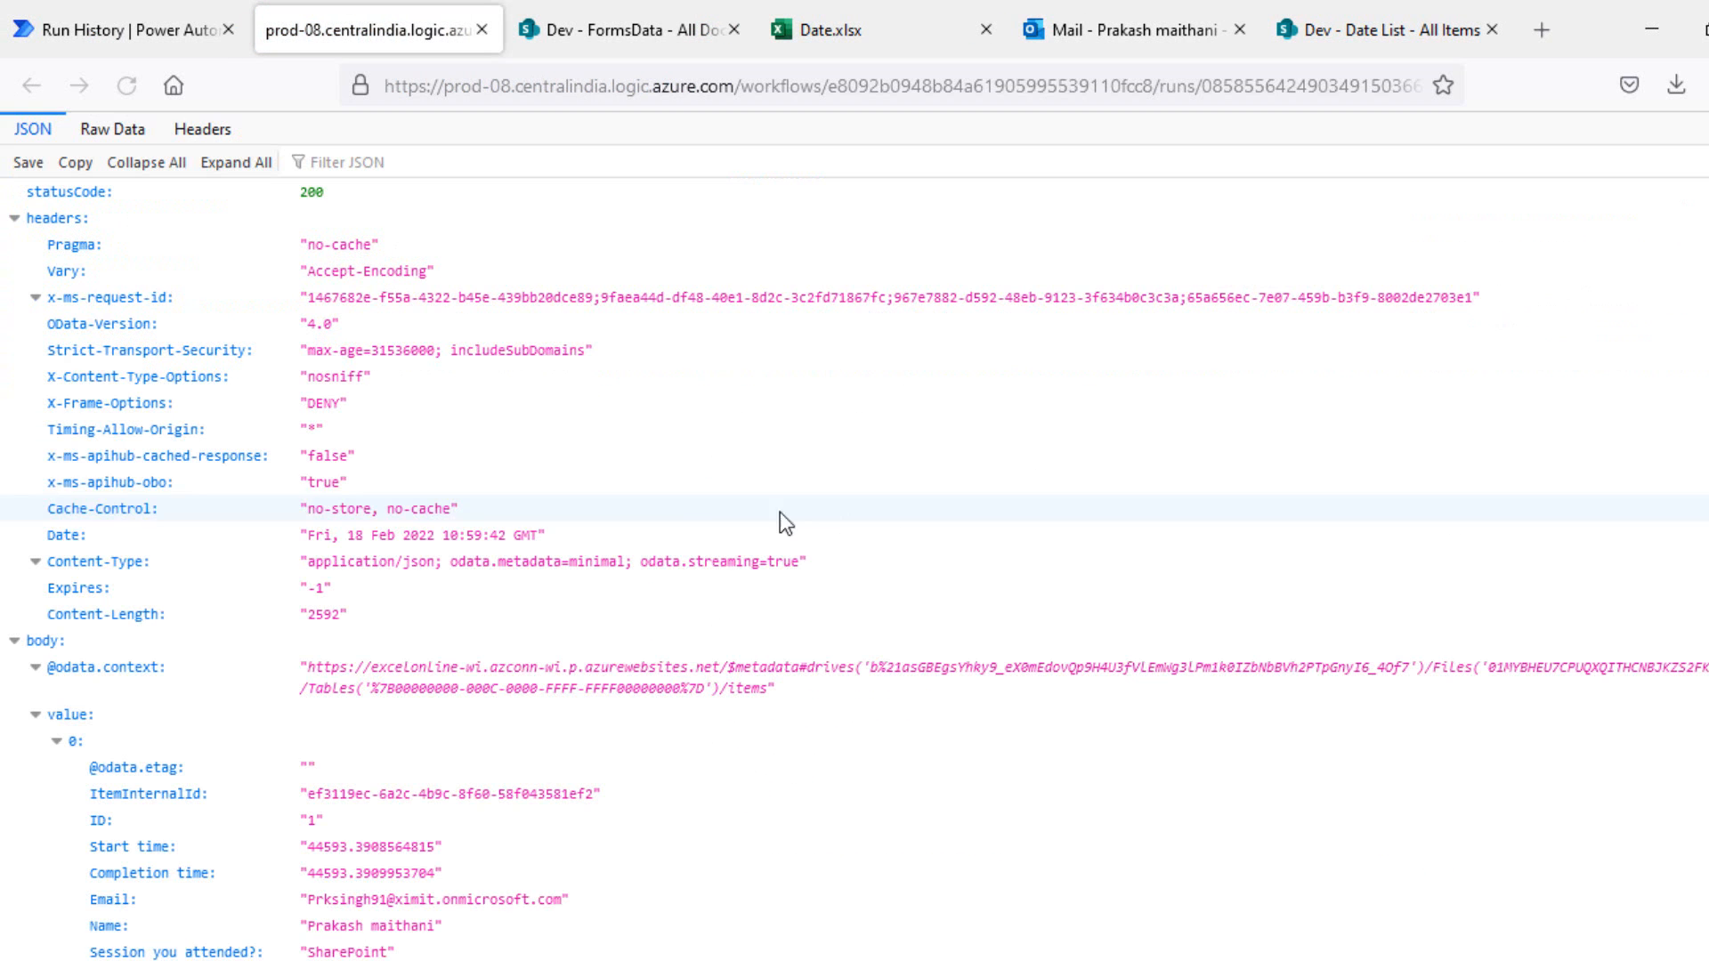
Step: Find the first row's Start time serial value 44593.39 in the output JSON, then close the tab
scroll(855, 569, down, 6)
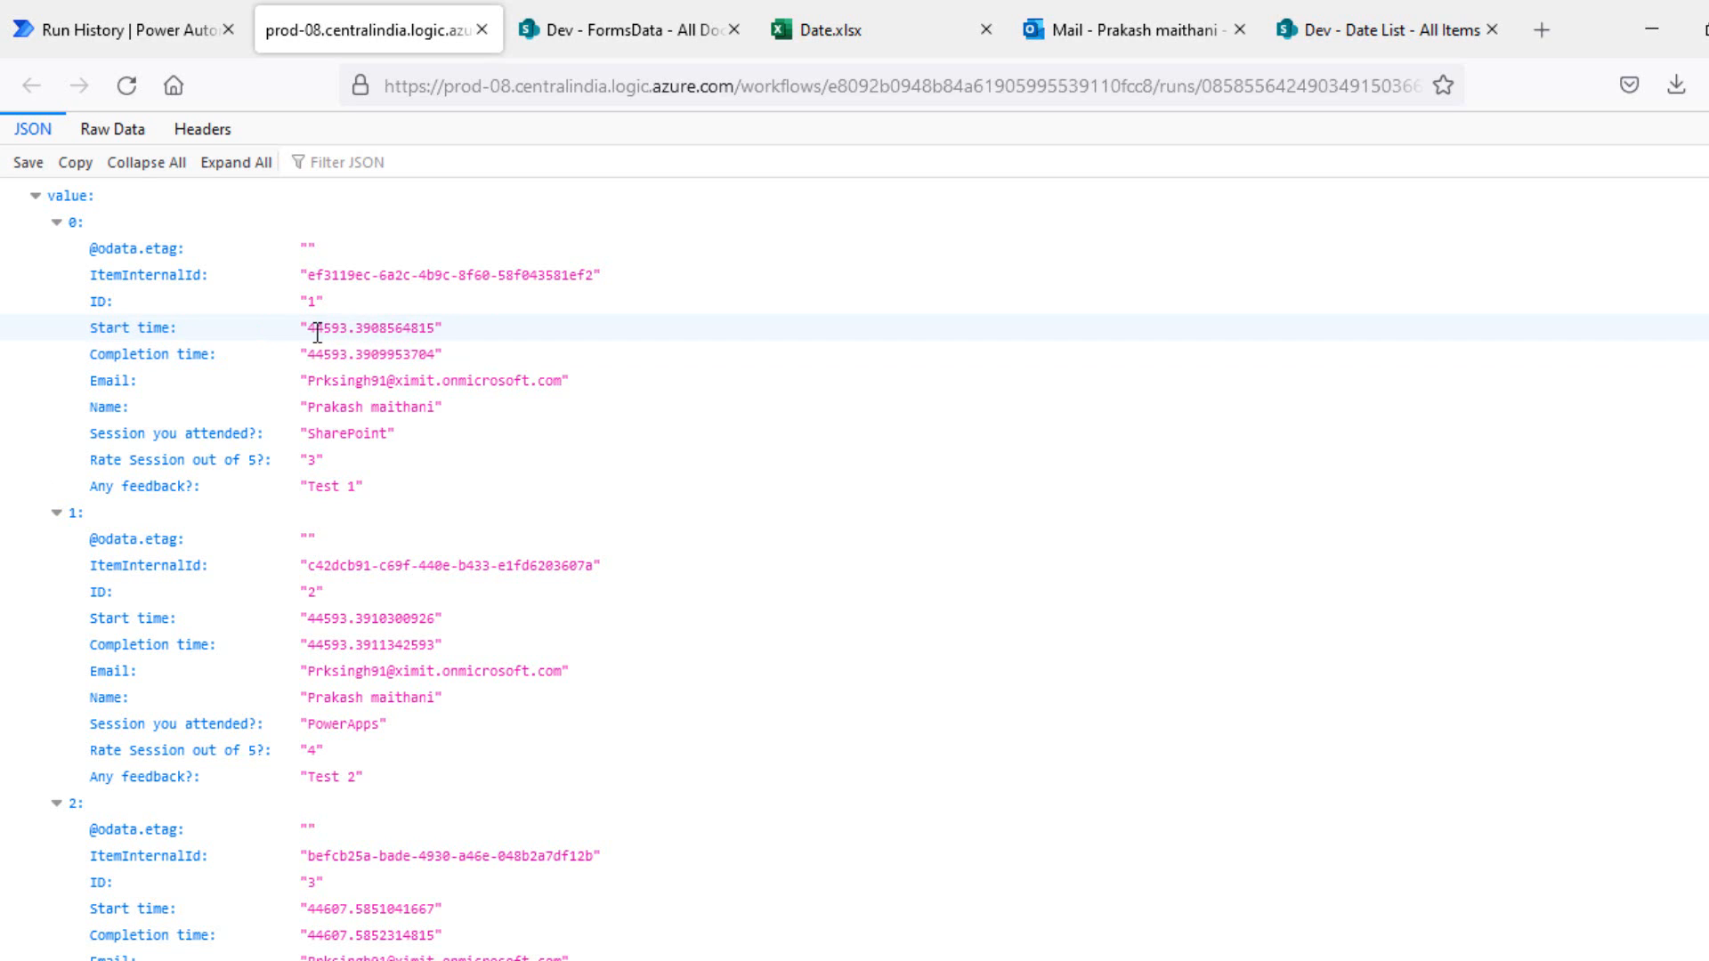
drag(318, 328, 428, 327)
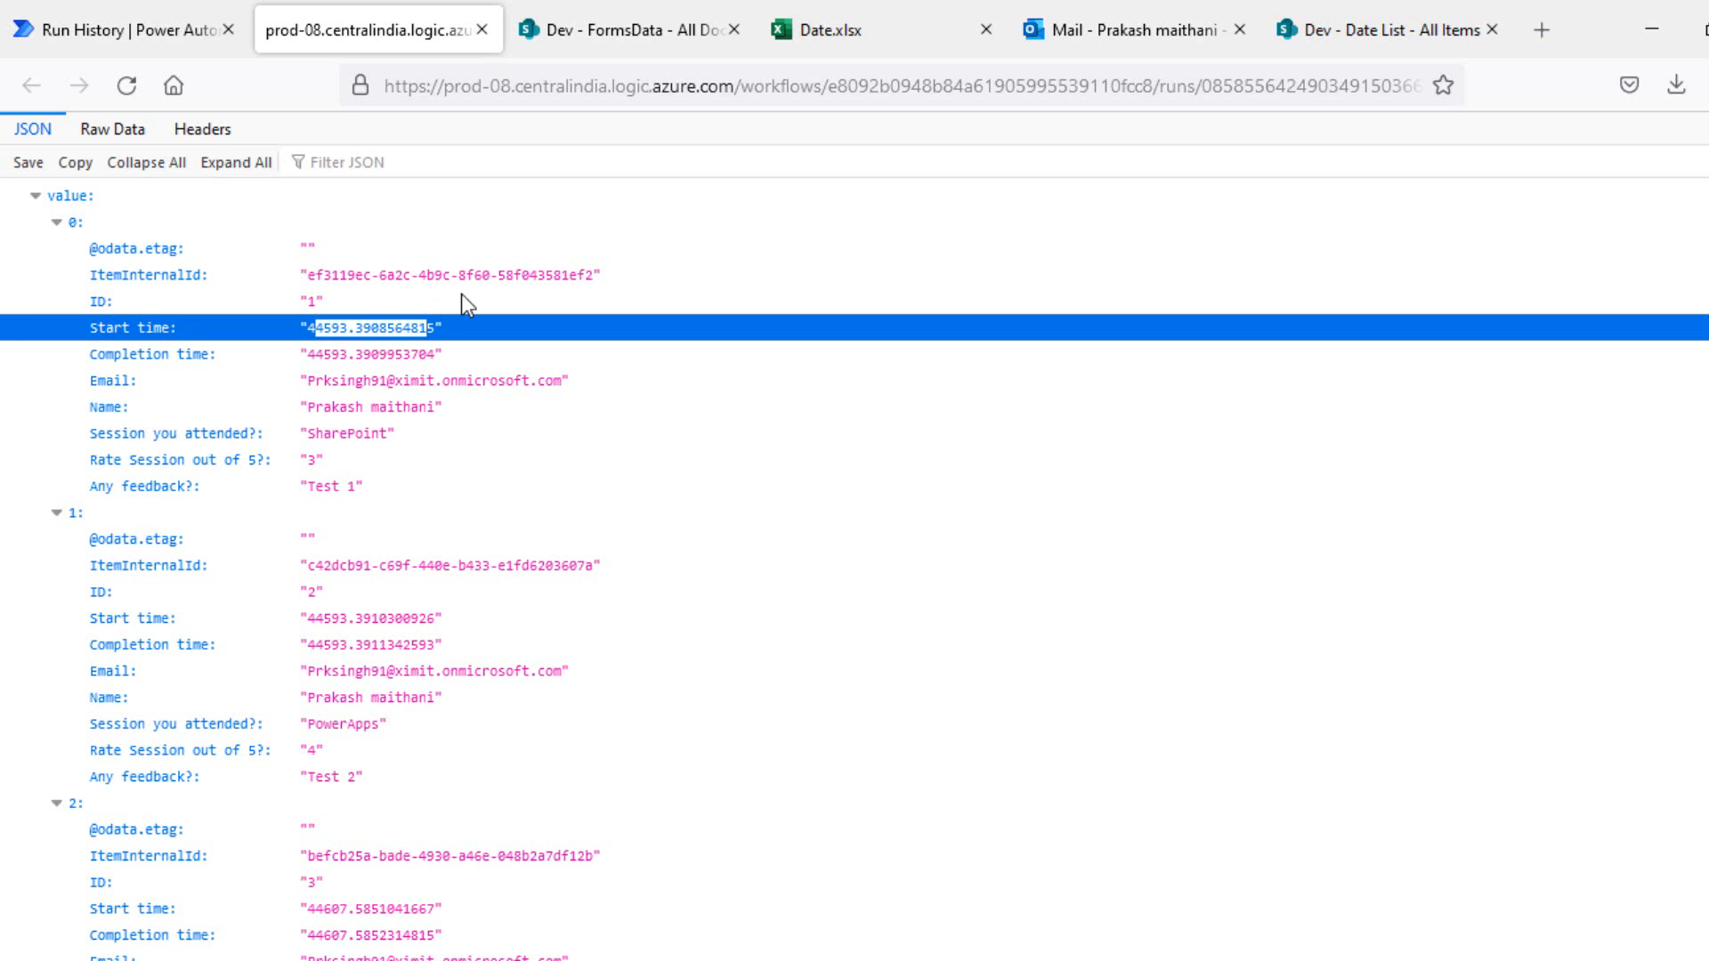
click(482, 30)
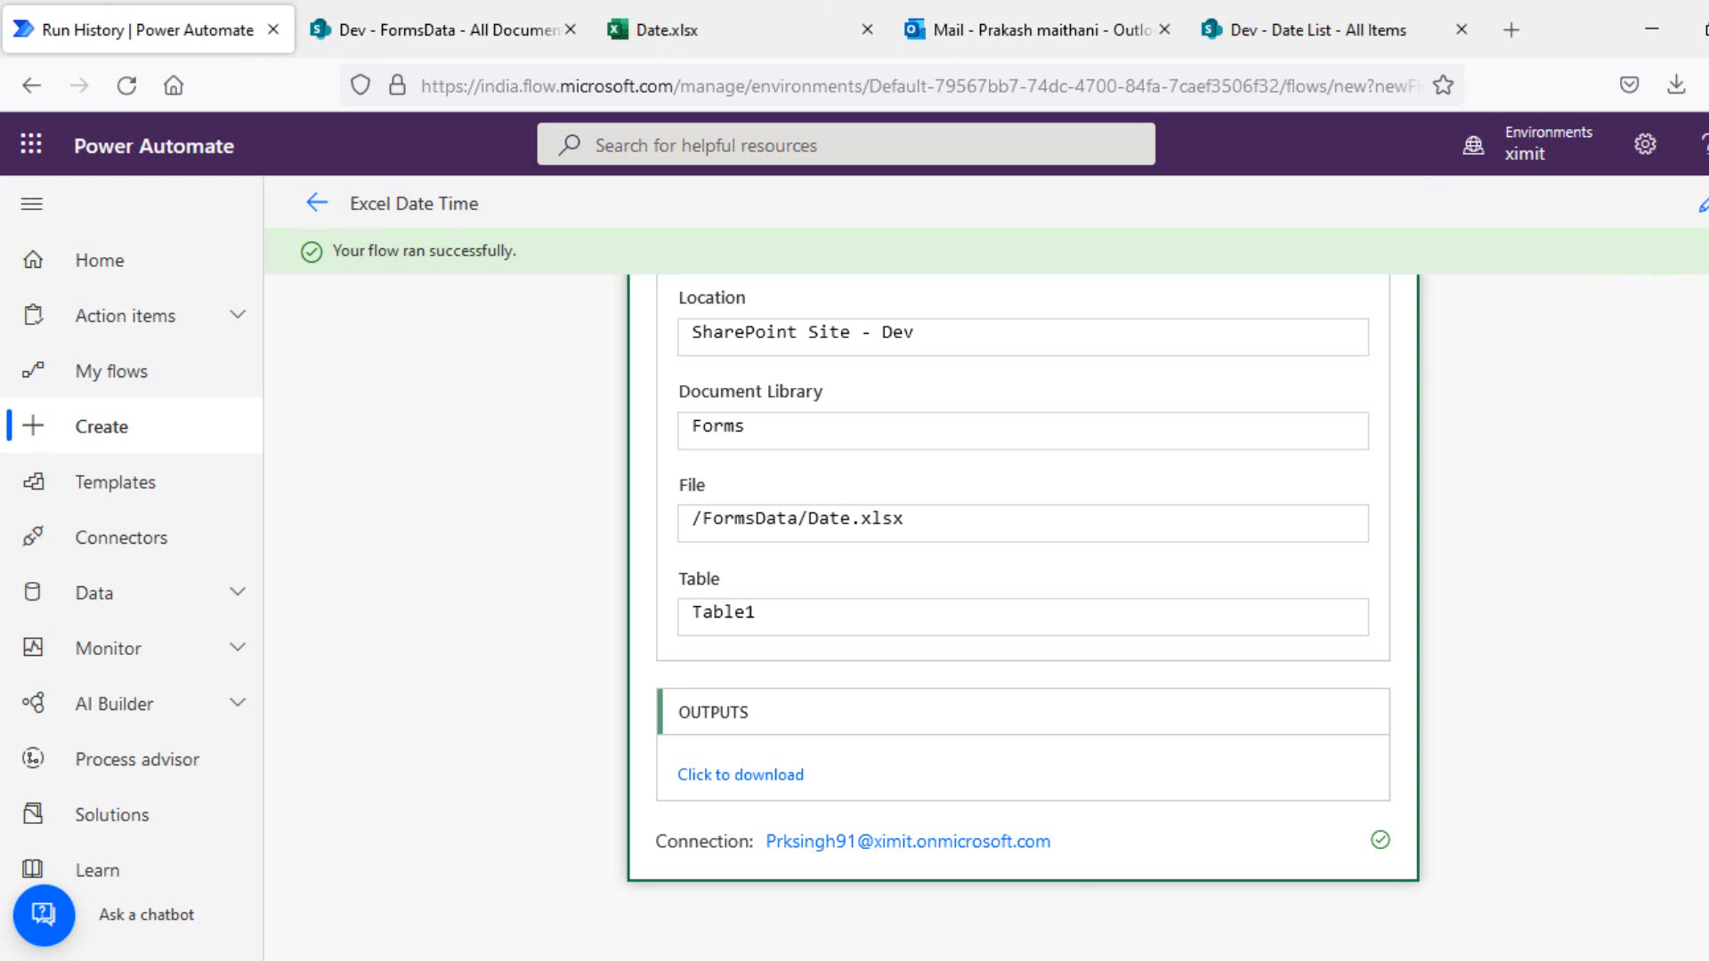
Step: Set the List rows action's advanced DateTime Format to ISO 8601 and save the flow
click(1704, 205)
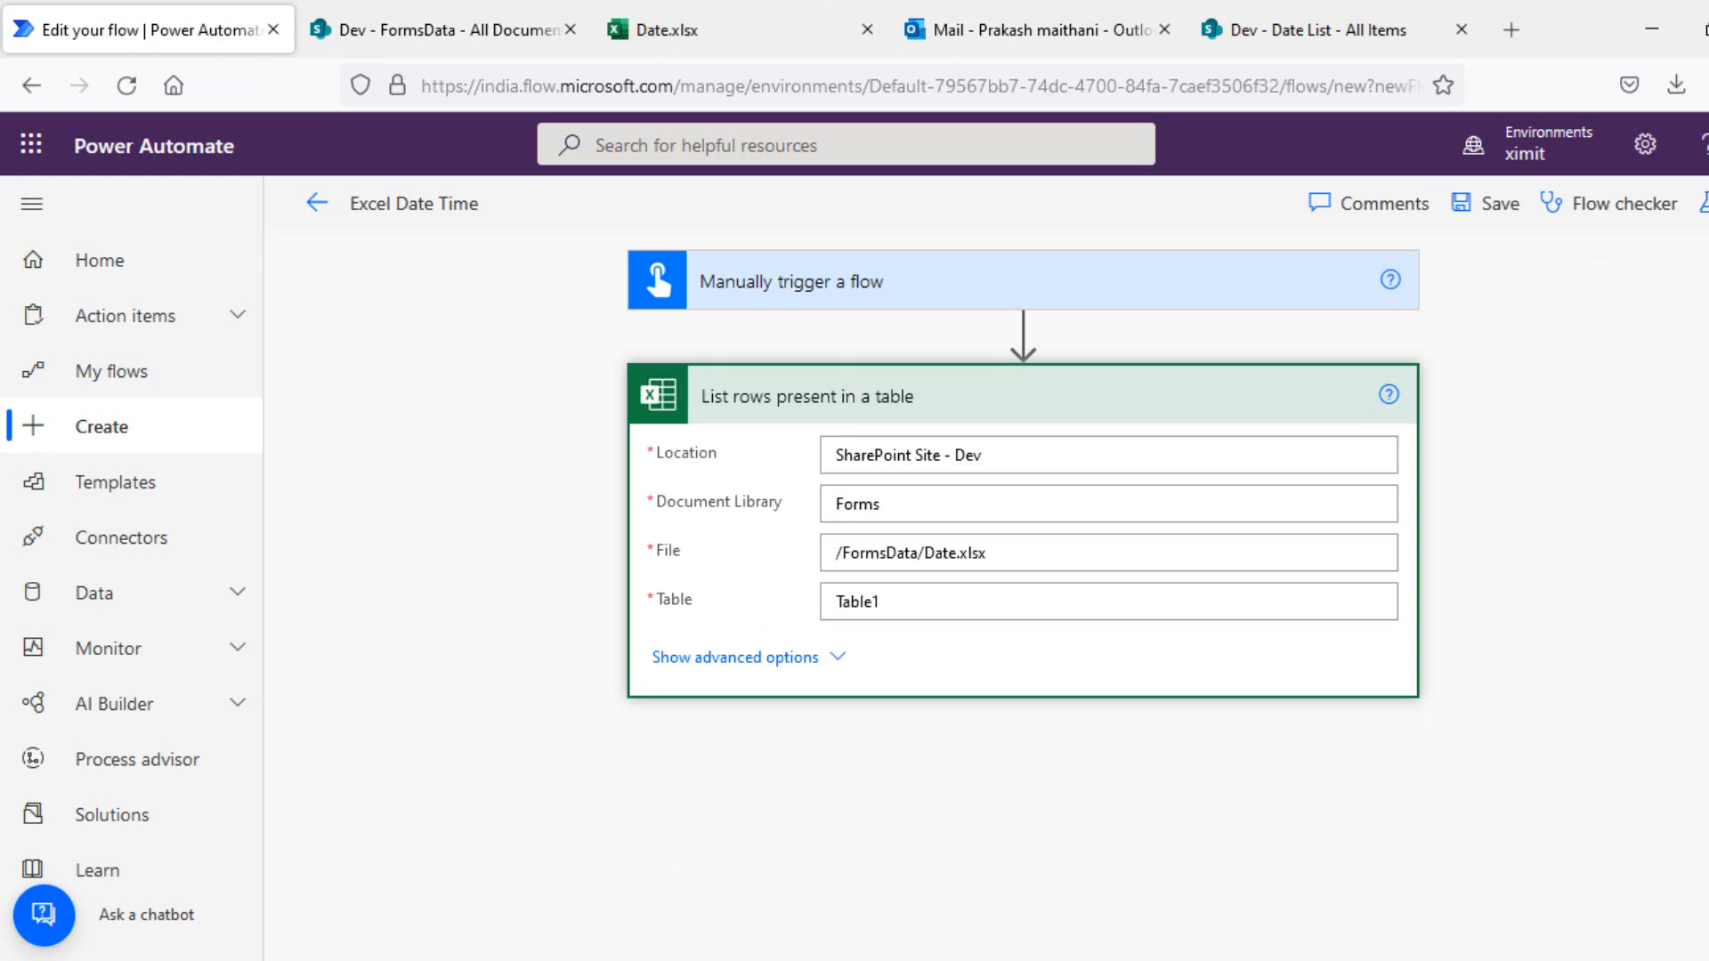
click(837, 658)
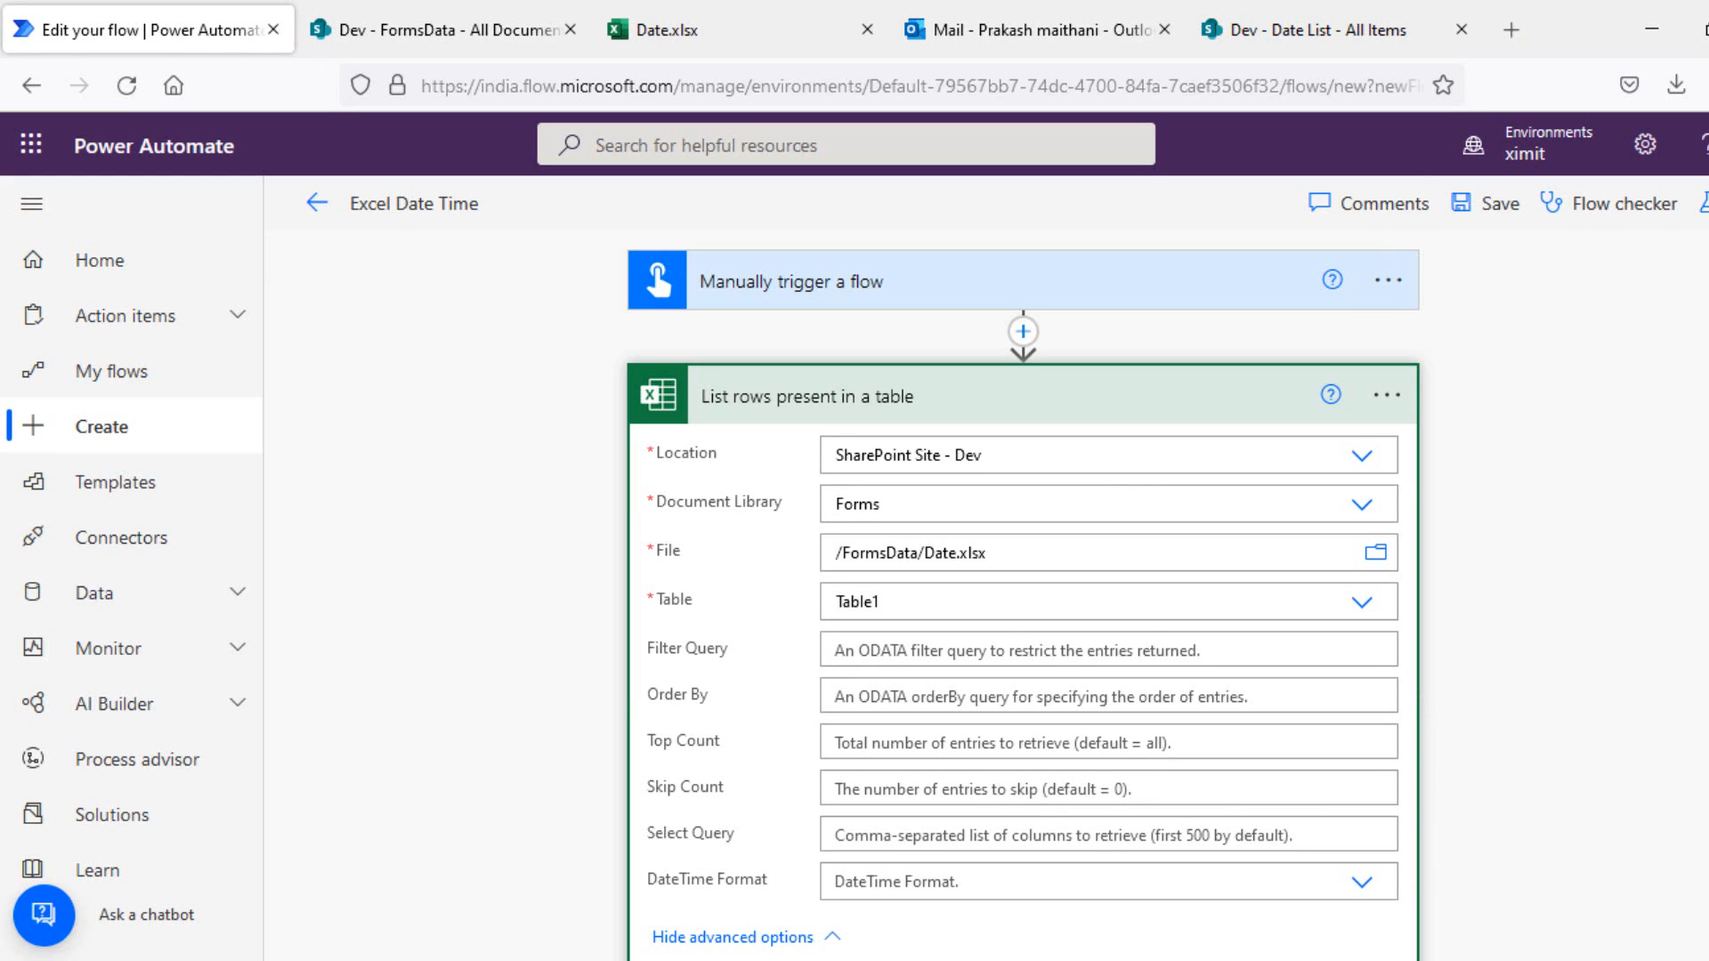
scroll(1095, 865, down, 3)
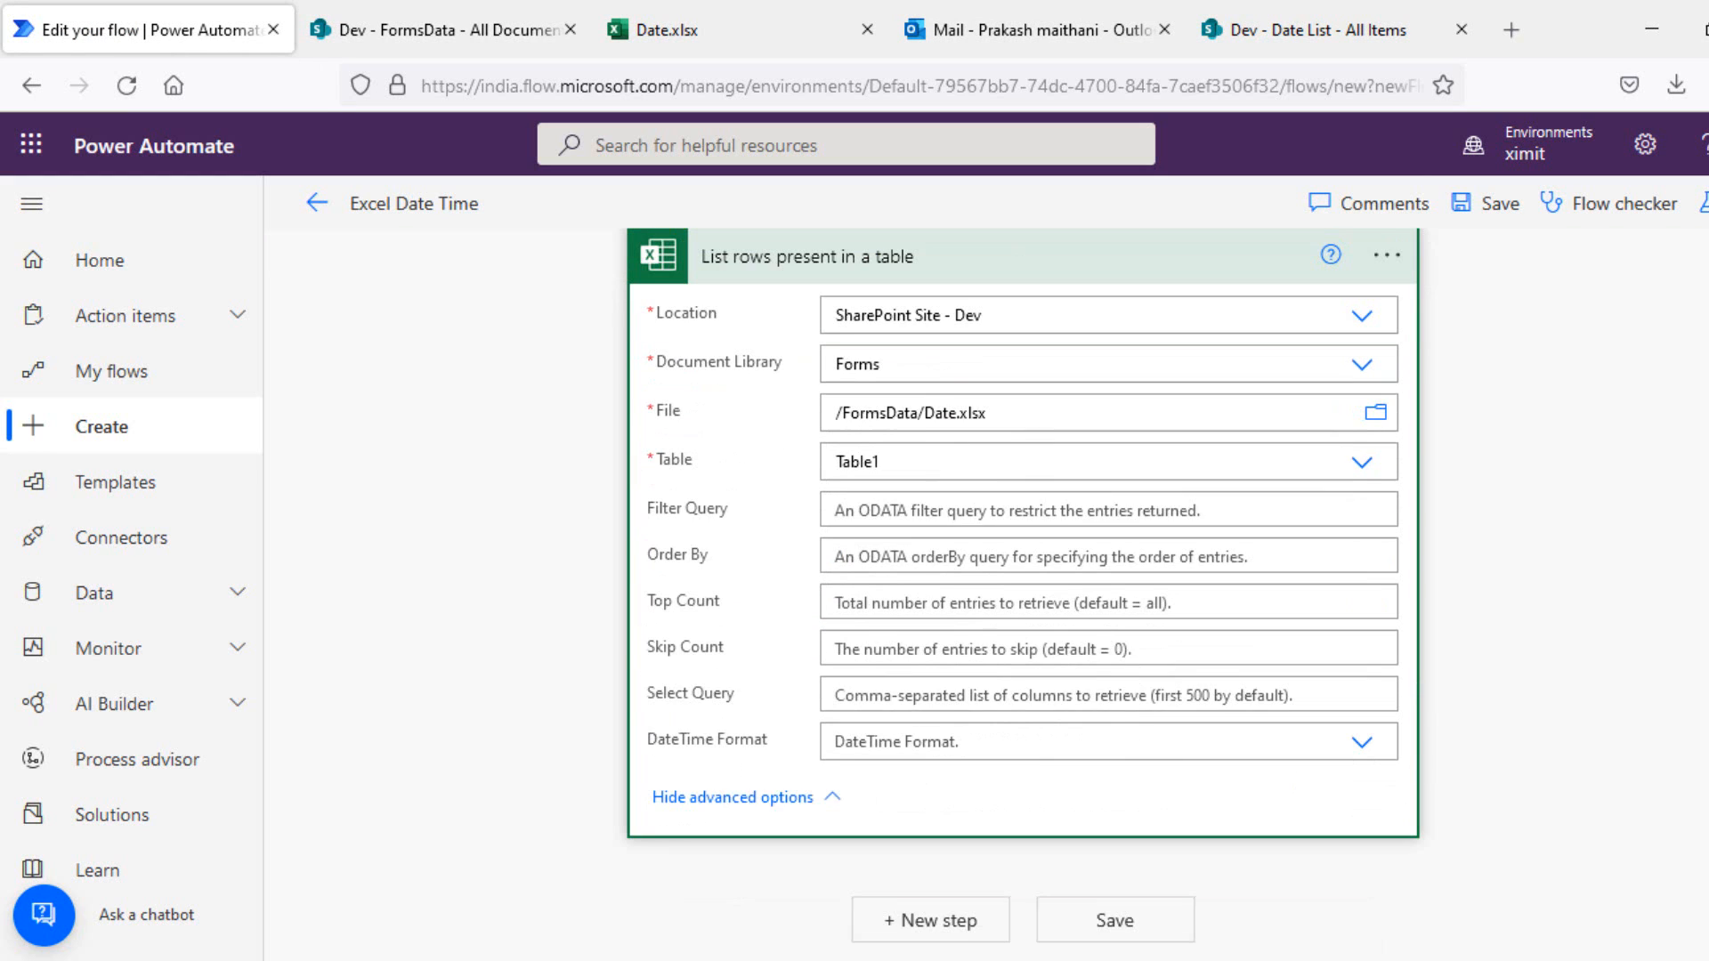
click(1114, 728)
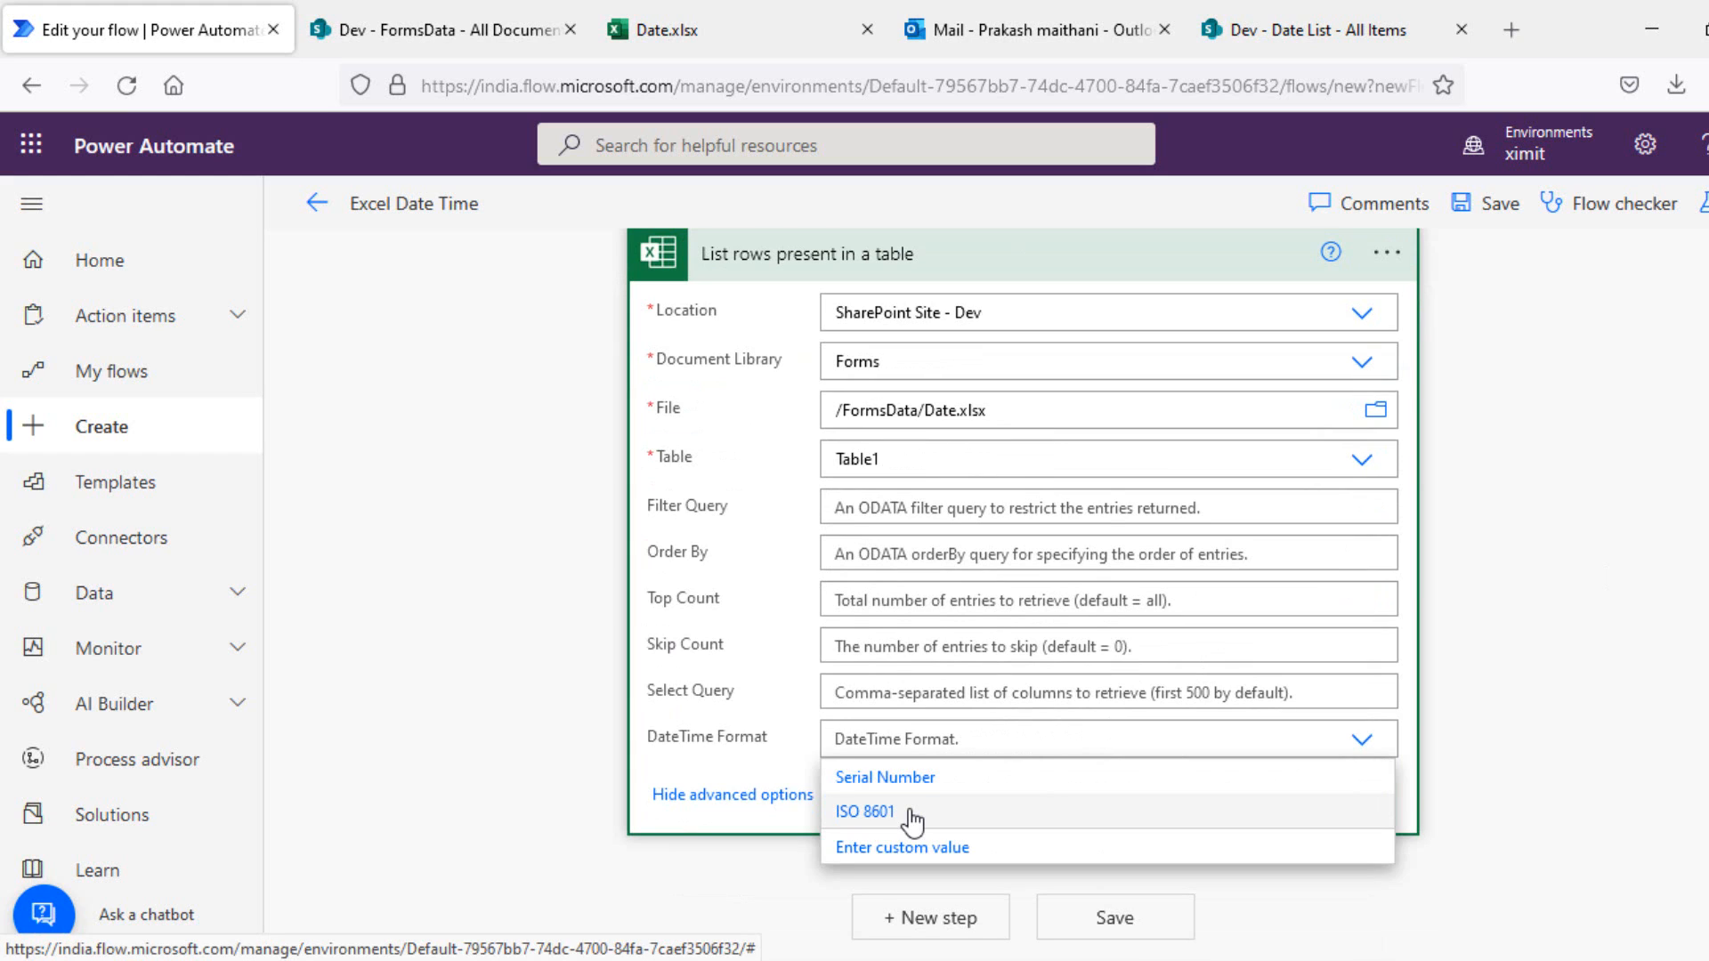
click(910, 814)
click(1502, 209)
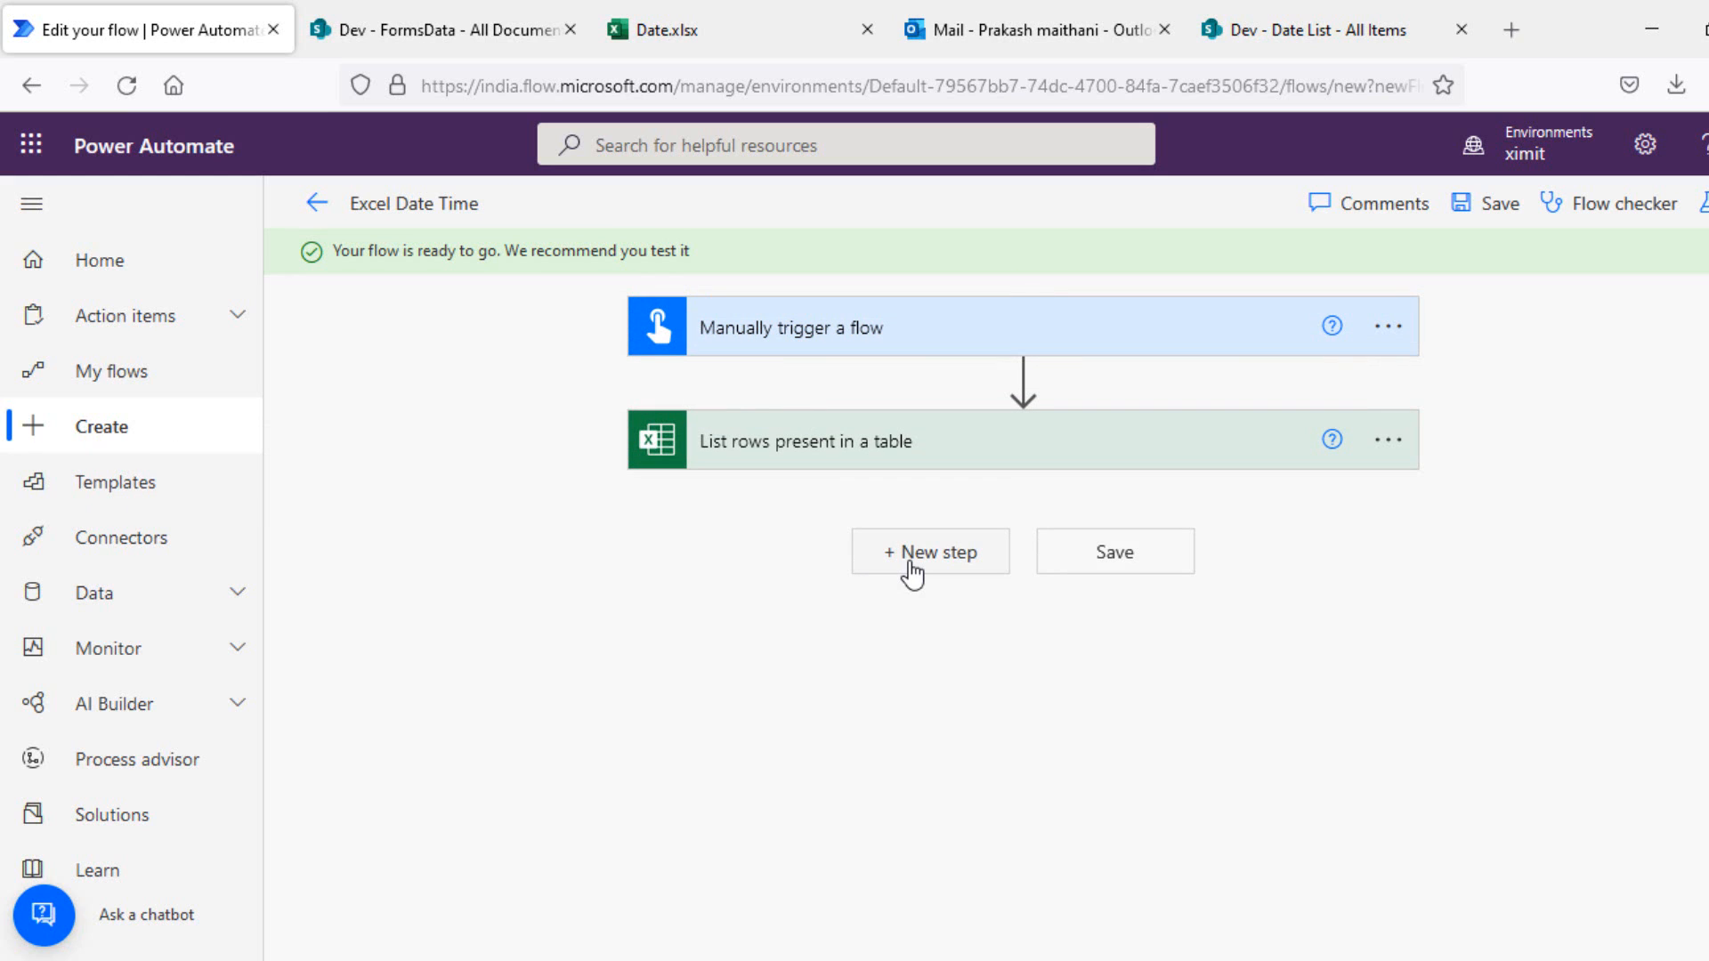
Step: Add a Create item action with Site Address Dev and List Name Date List
click(912, 574)
text(create)
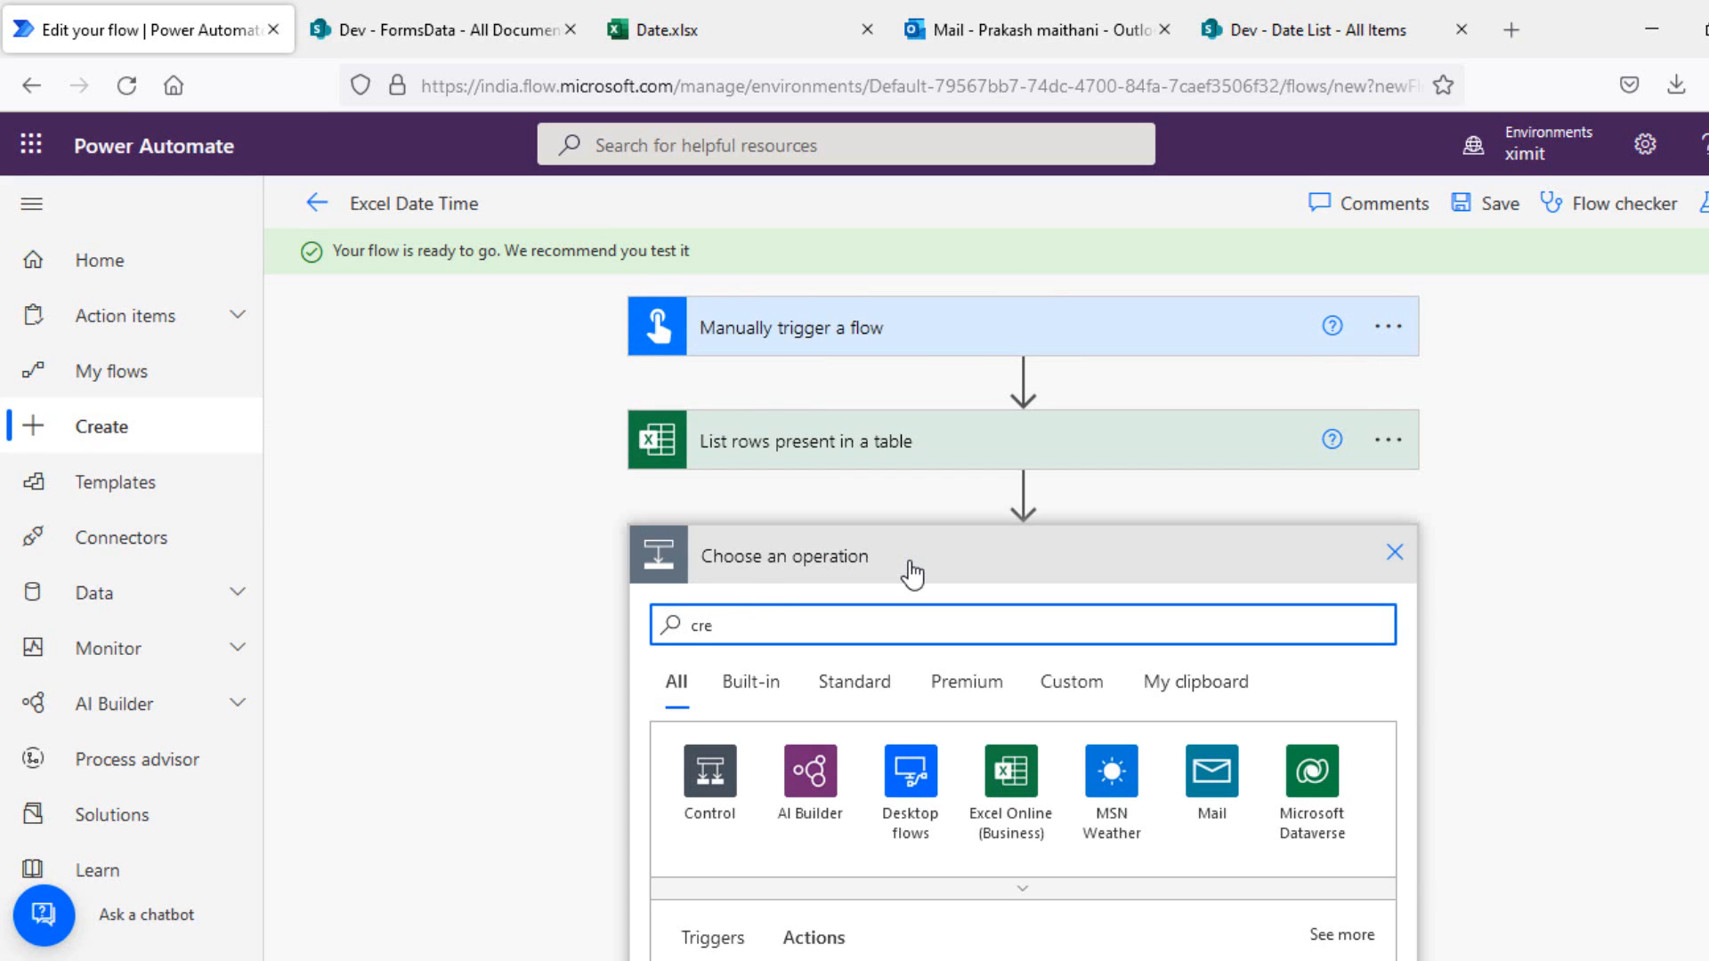
text( item)
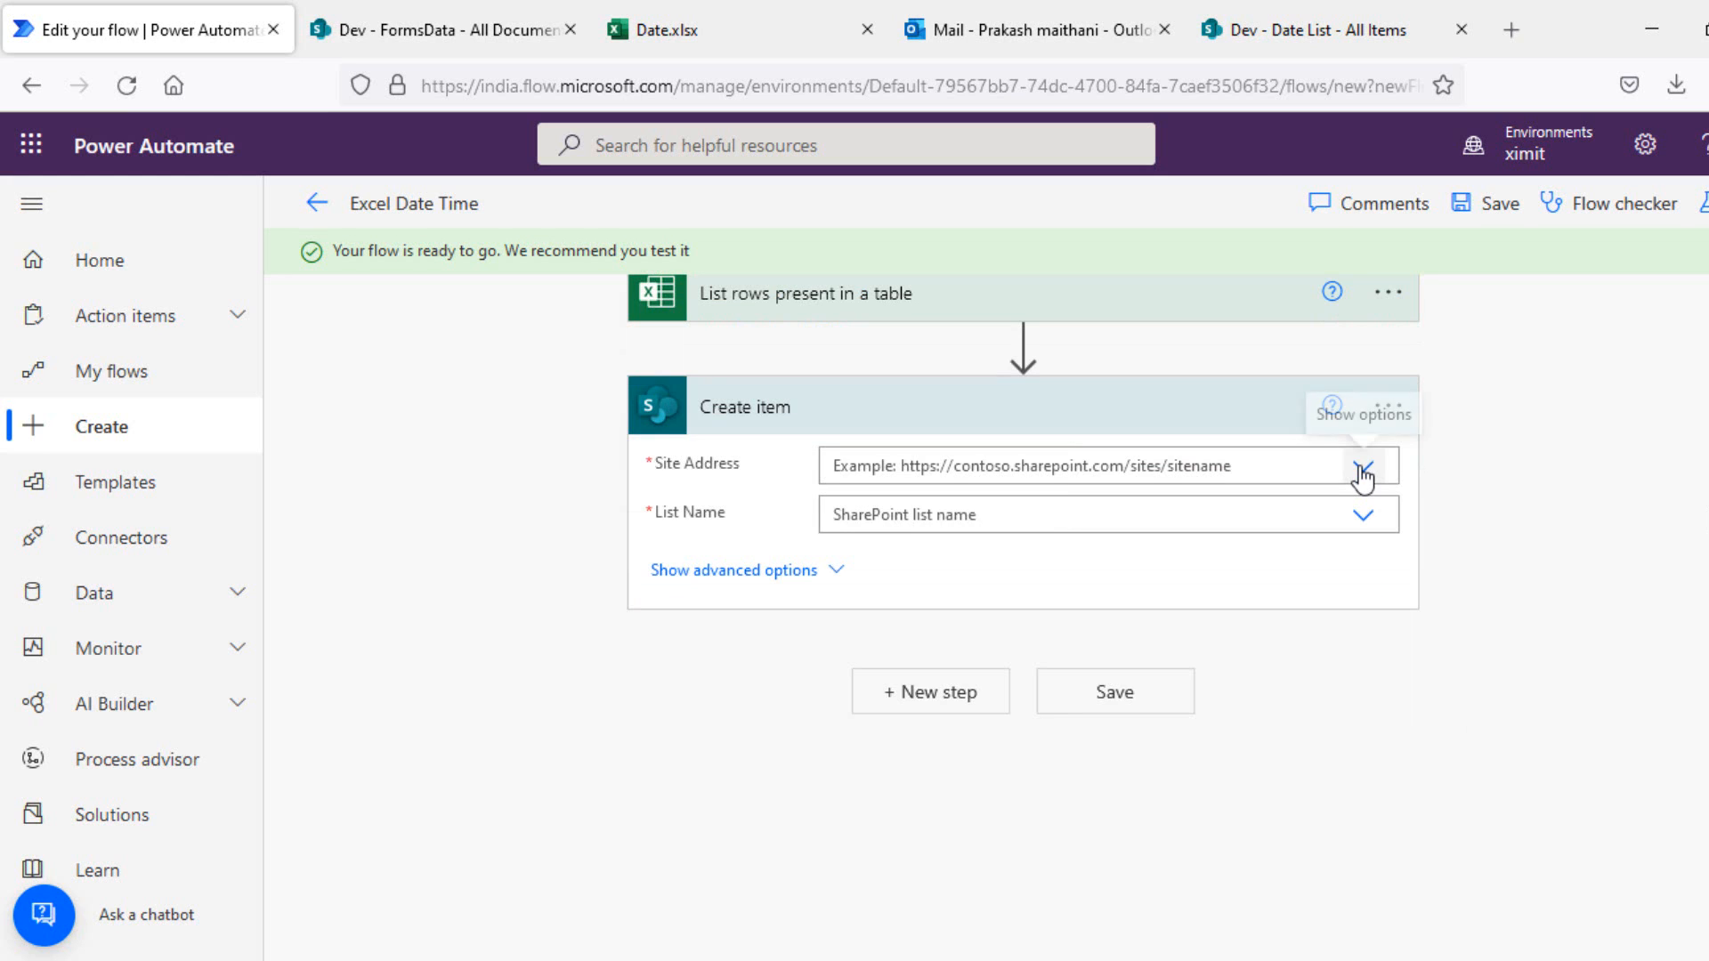
click(1363, 469)
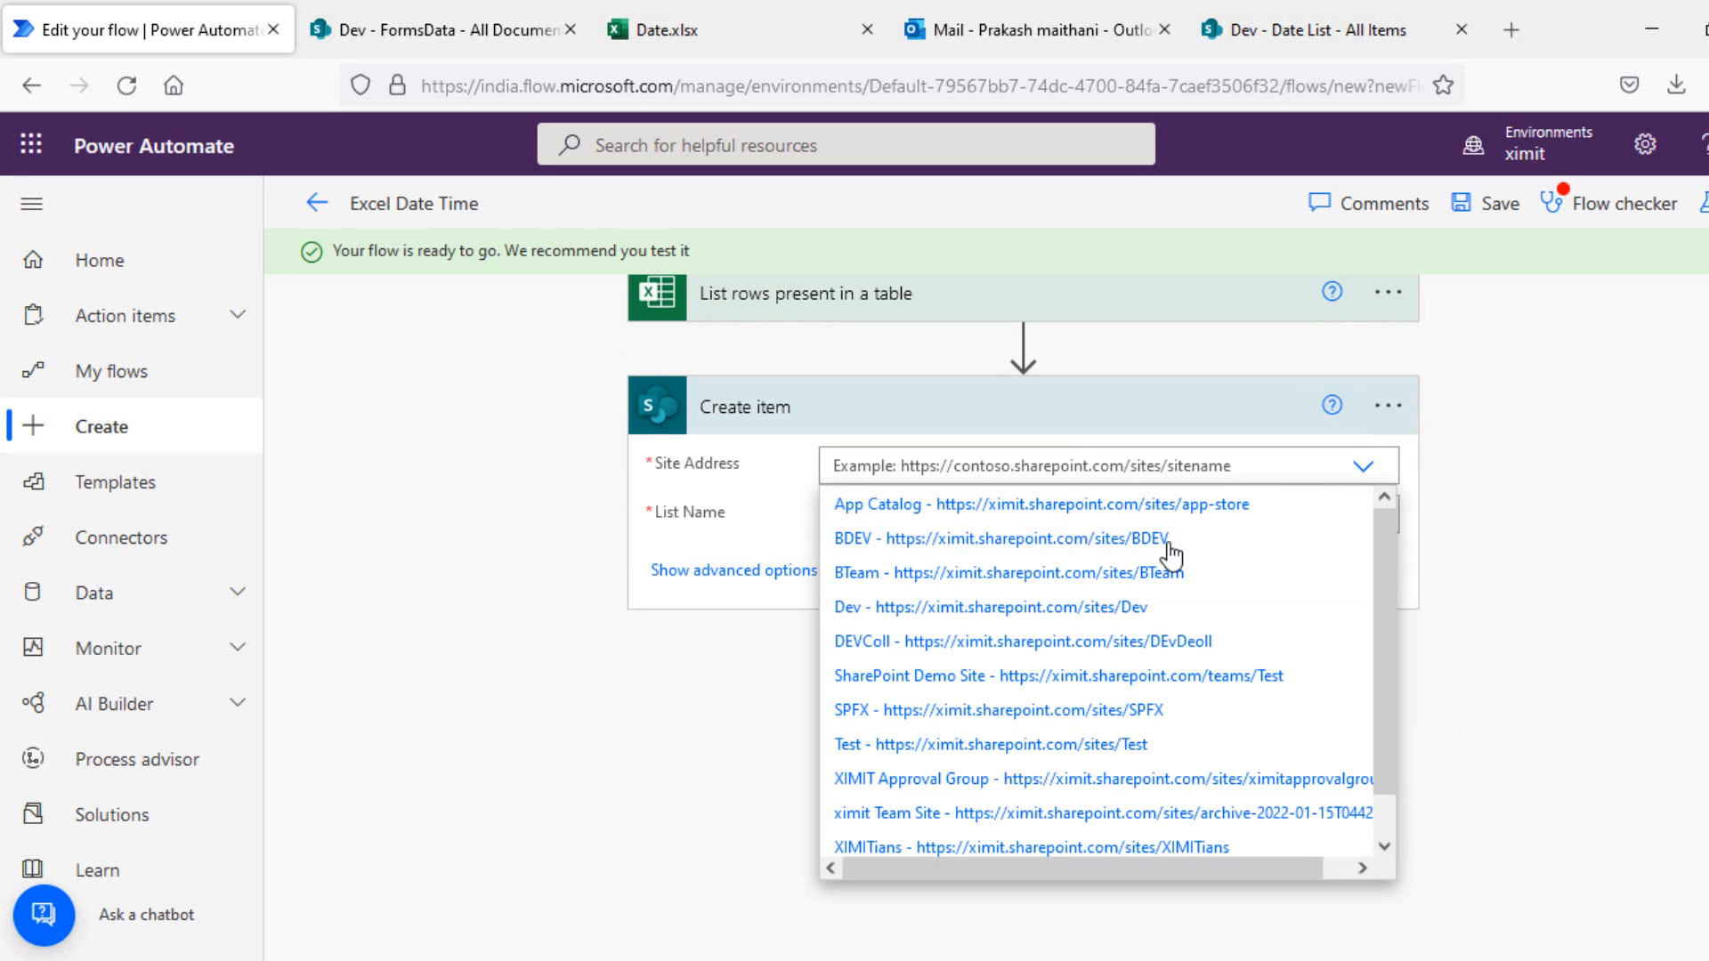
click(1143, 609)
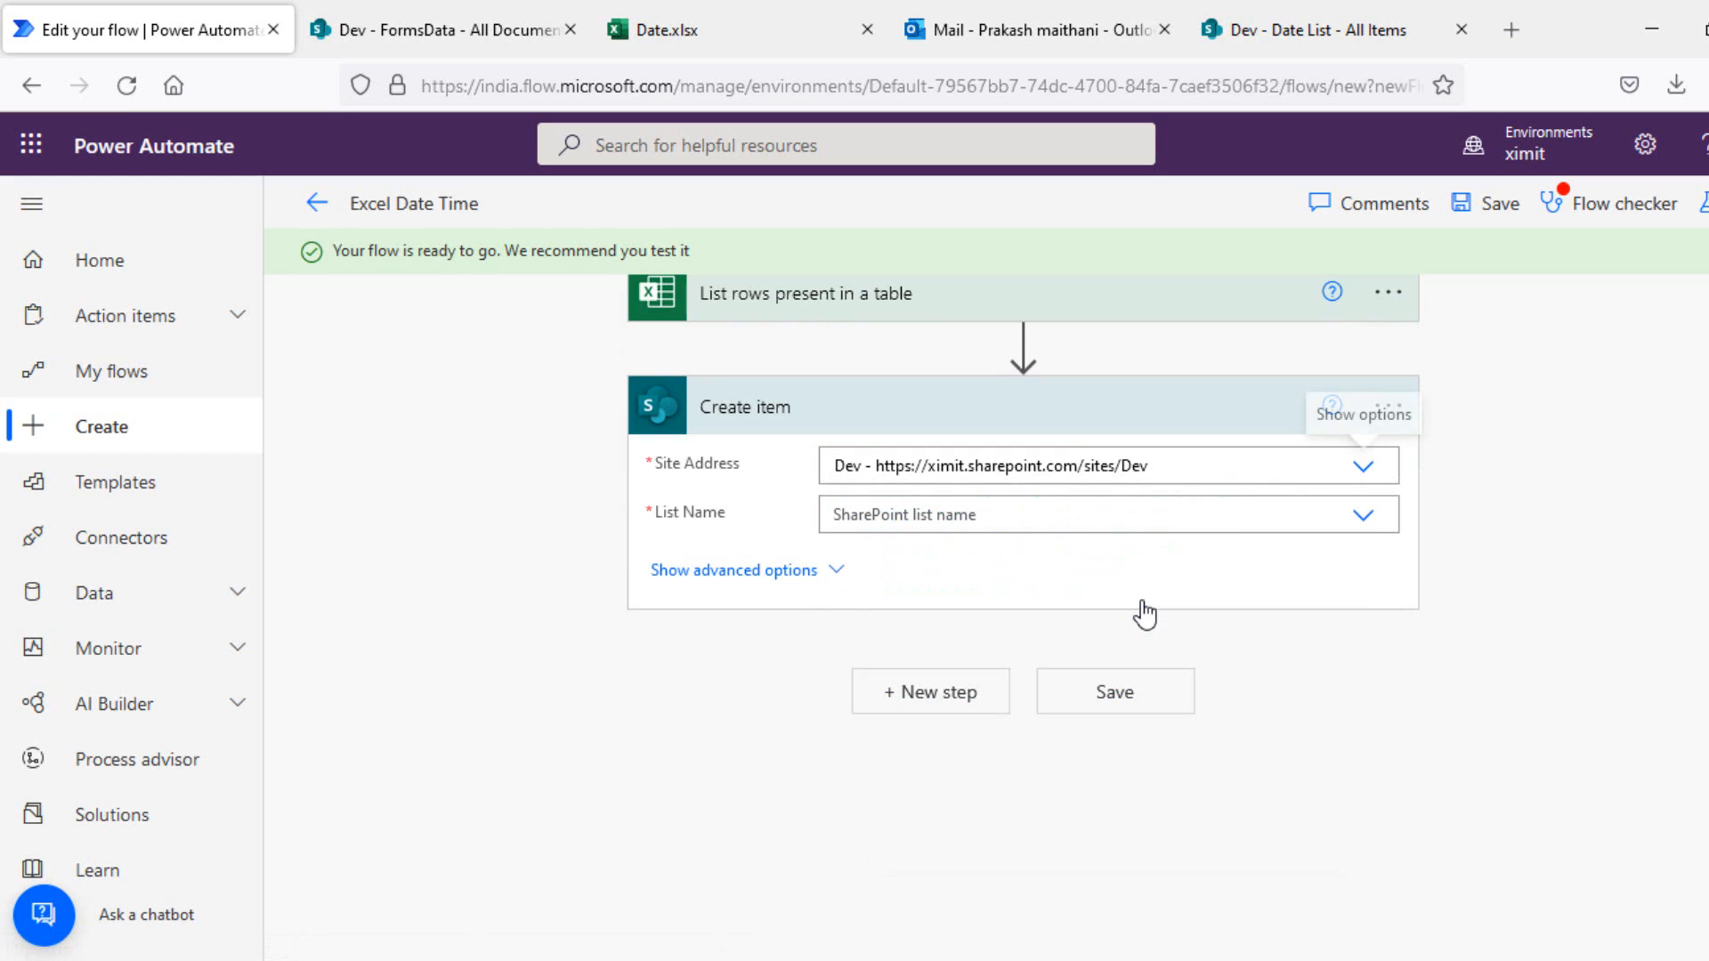
click(1361, 518)
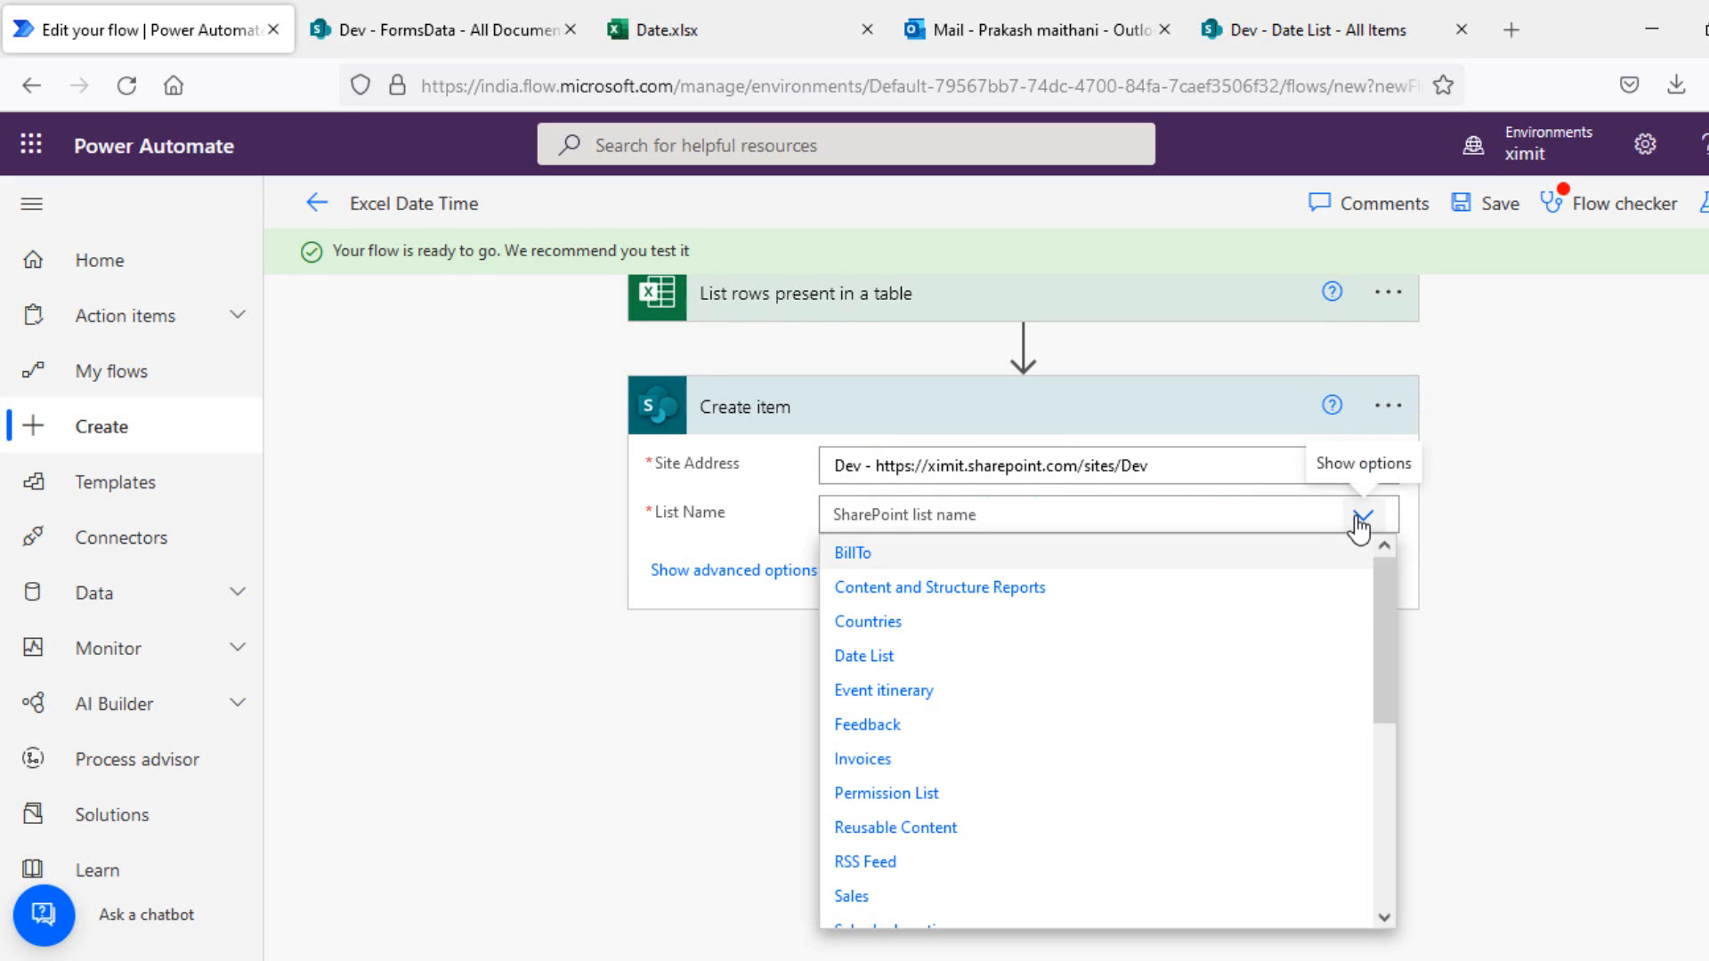
click(943, 667)
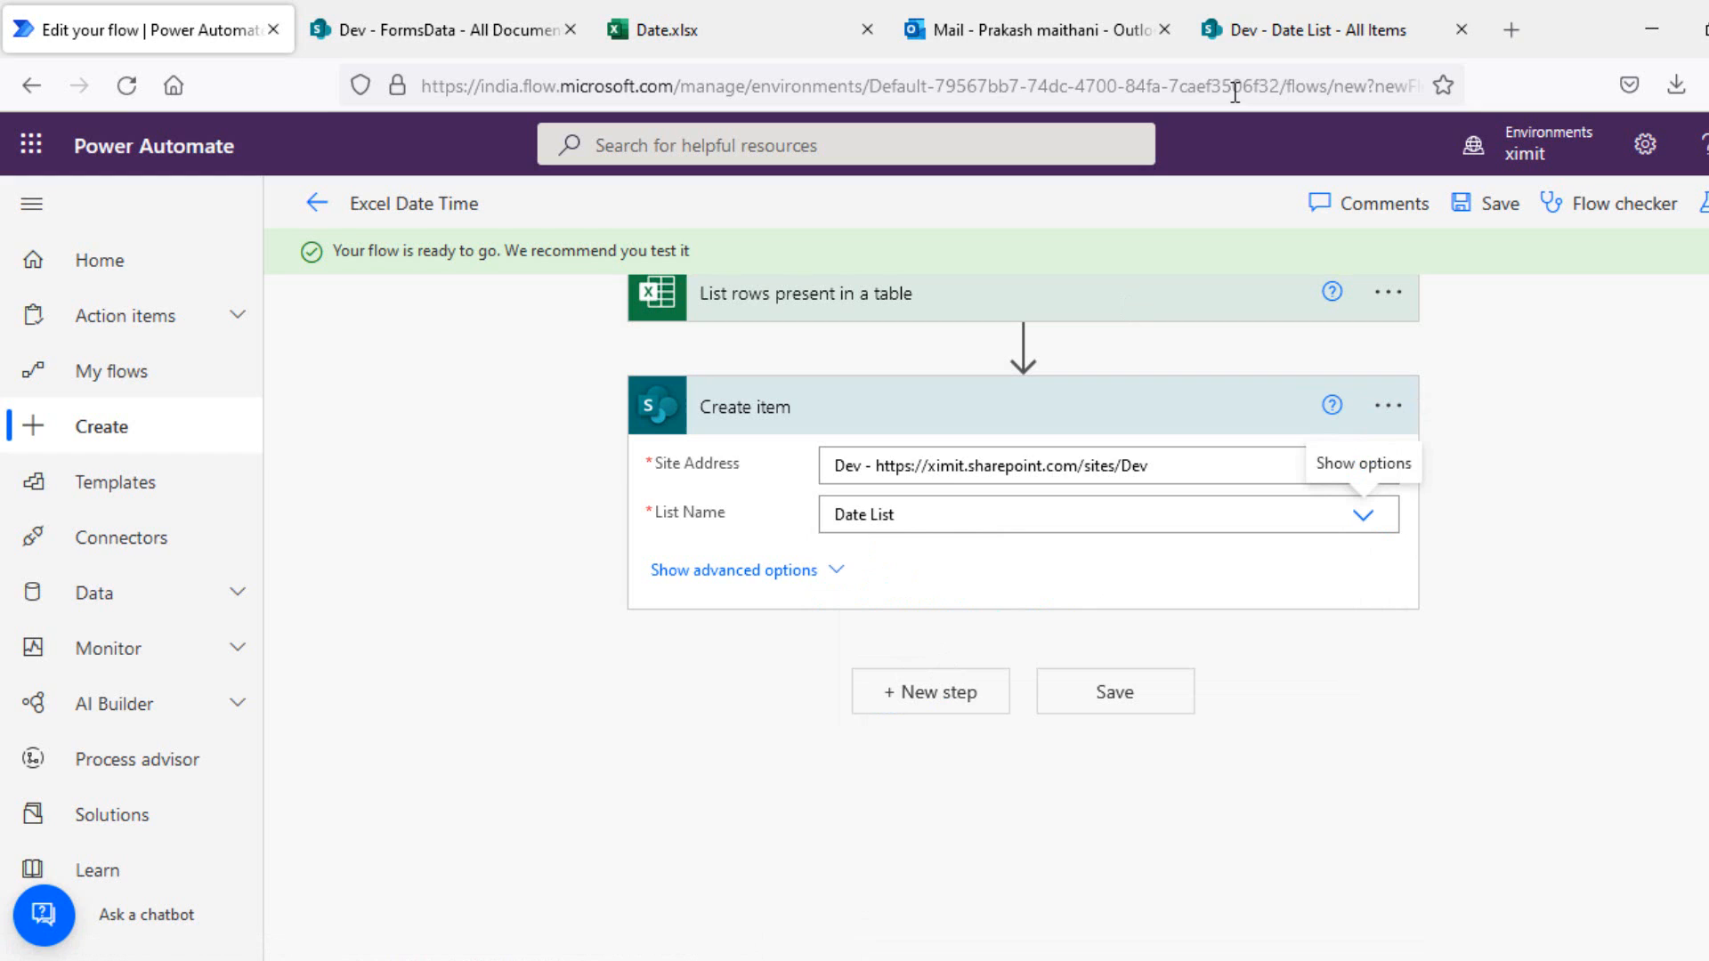
click(1294, 40)
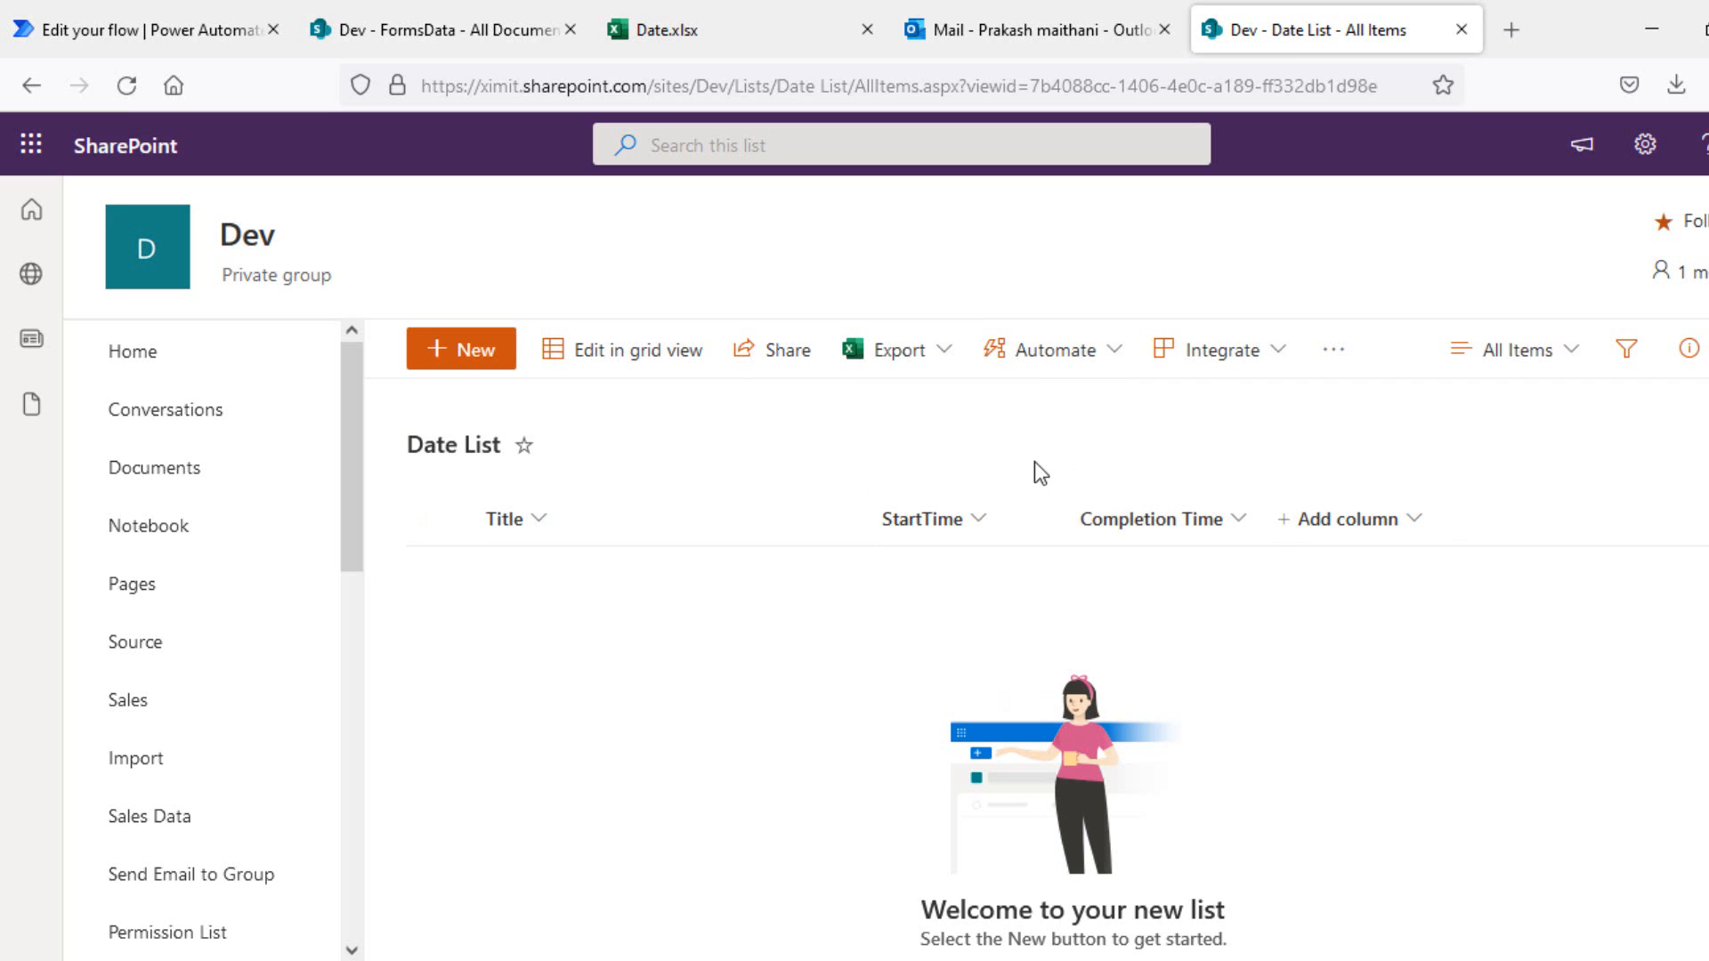
Step: Check the empty Date List's Title, StartTime and Completion Time columns, then return to the flow
click(125, 44)
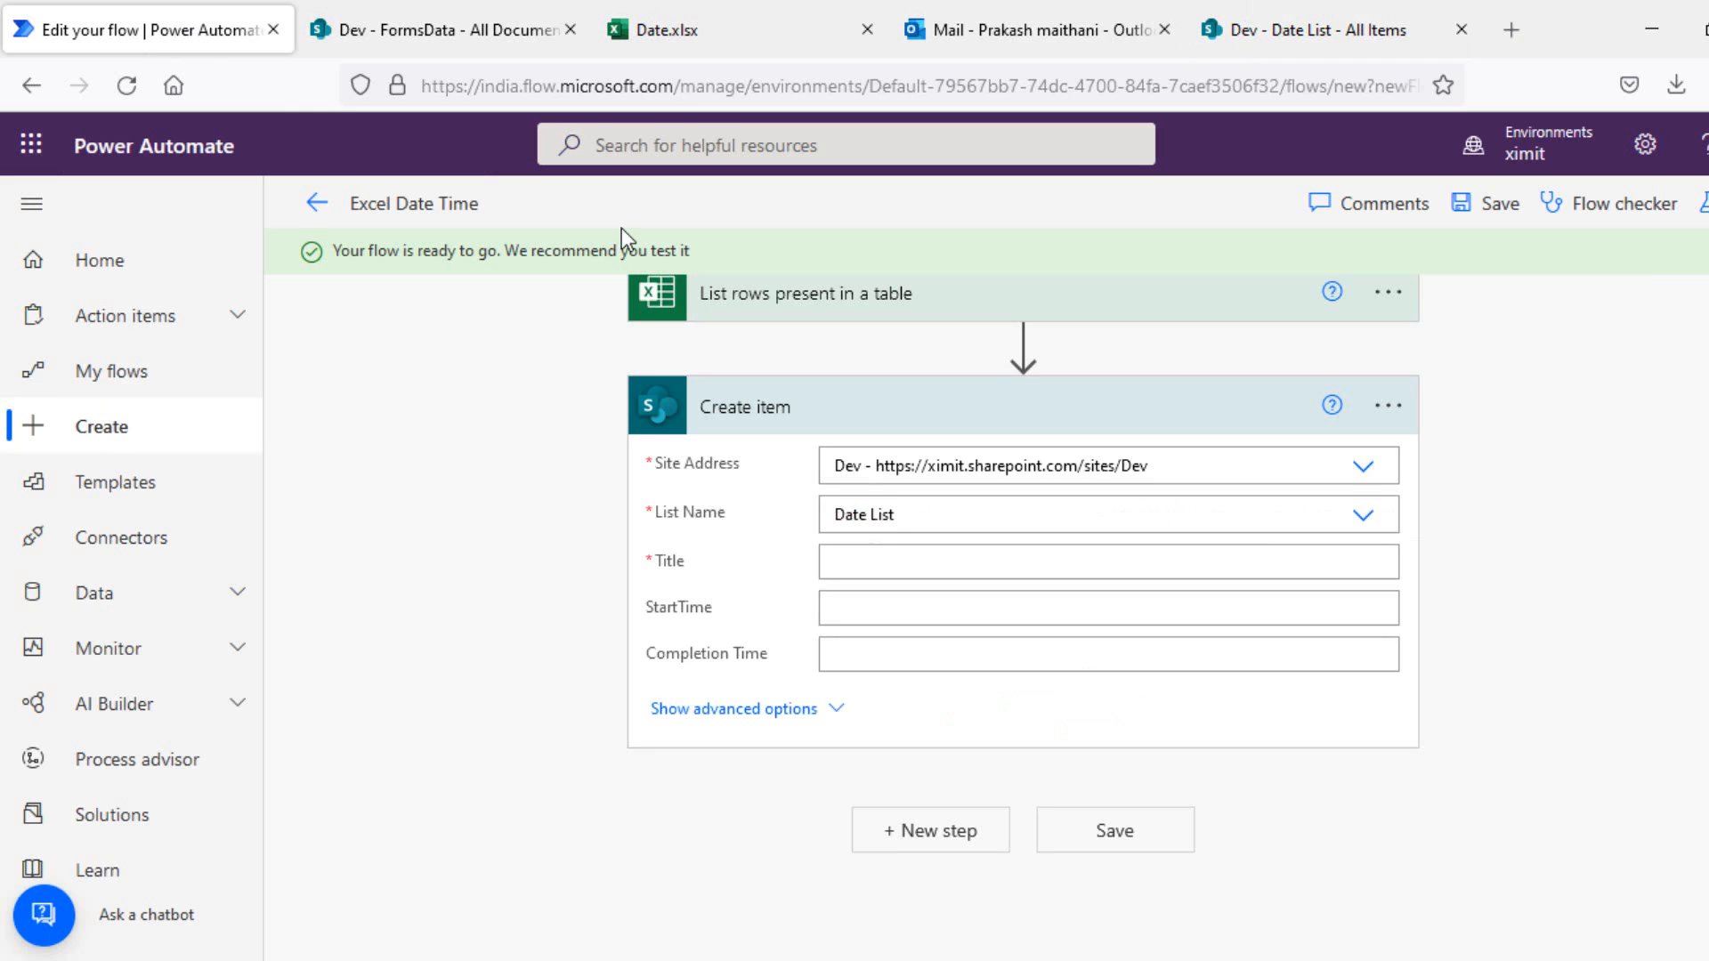
Step: Fill Title, StartTime and Completion Time with the Excel ID, Start time and Completion time values, then save
click(874, 562)
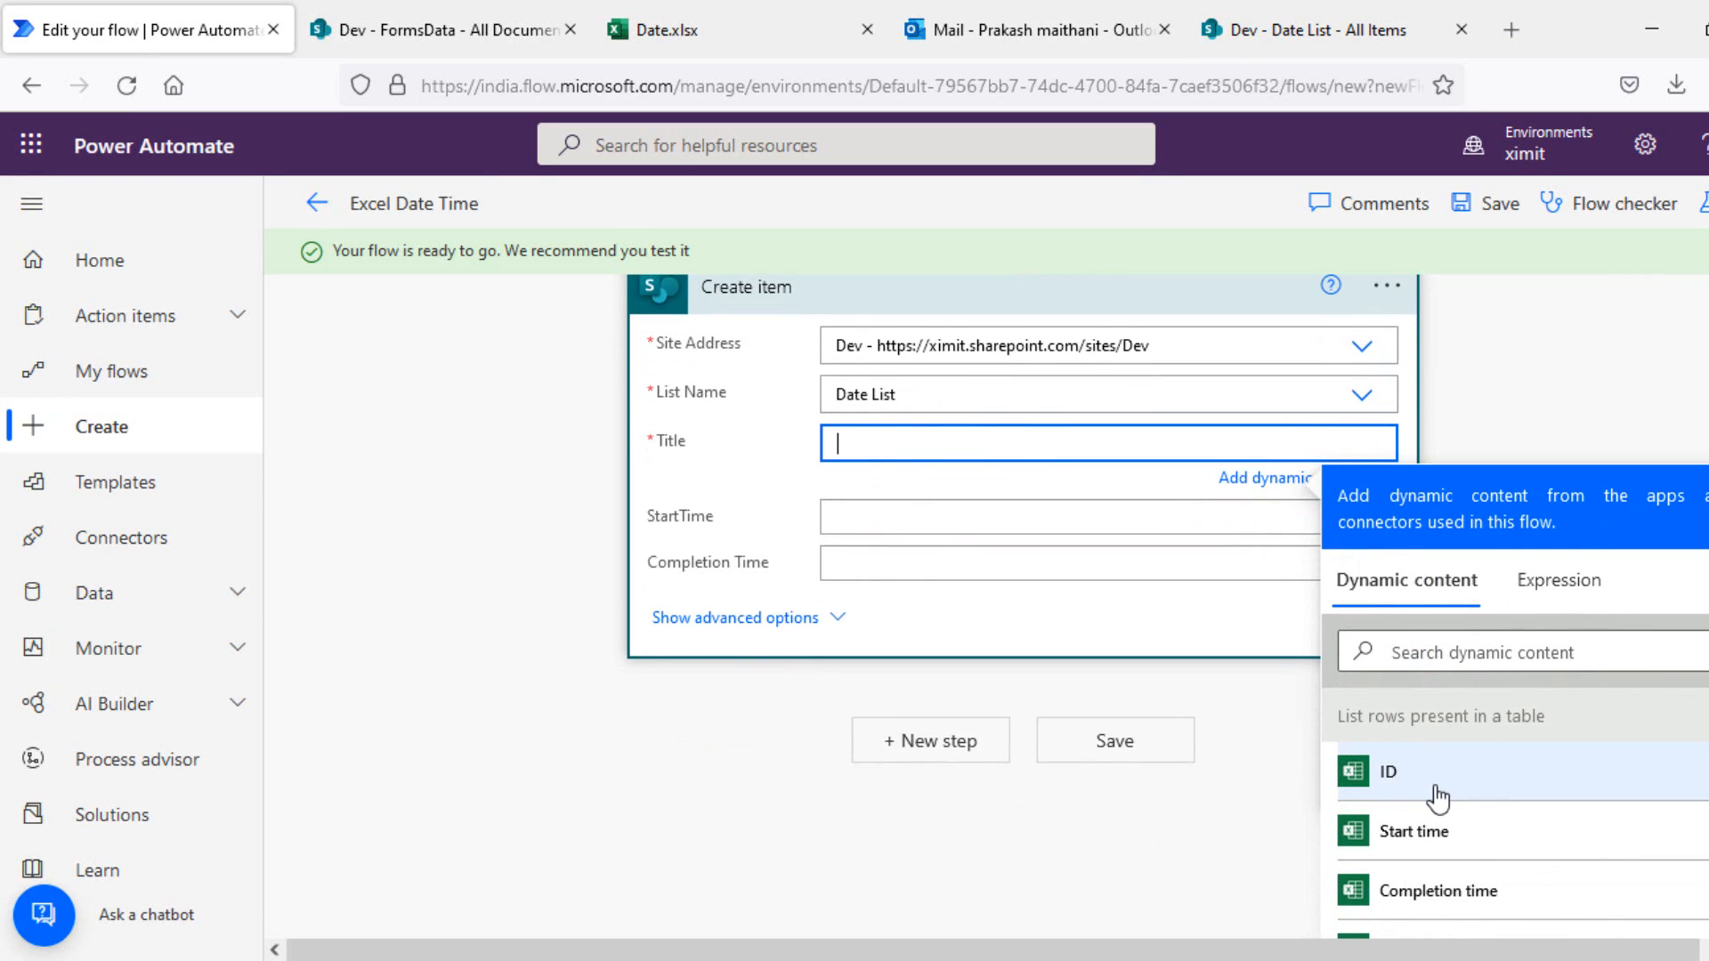
click(1435, 788)
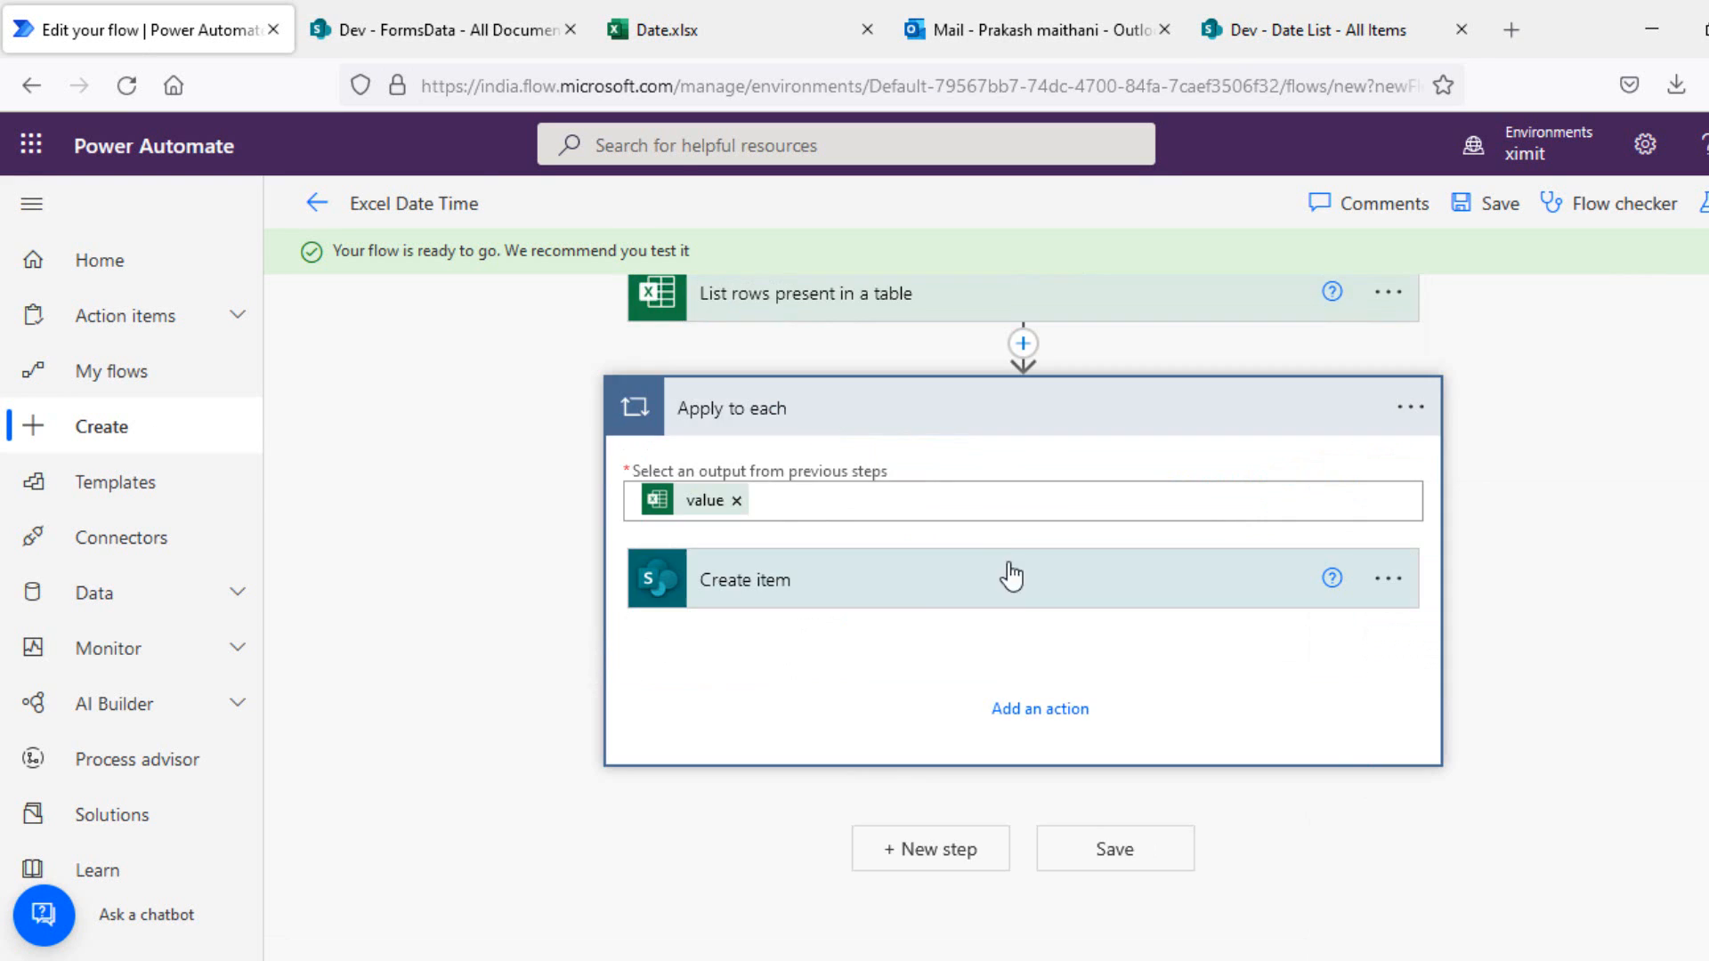
click(951, 583)
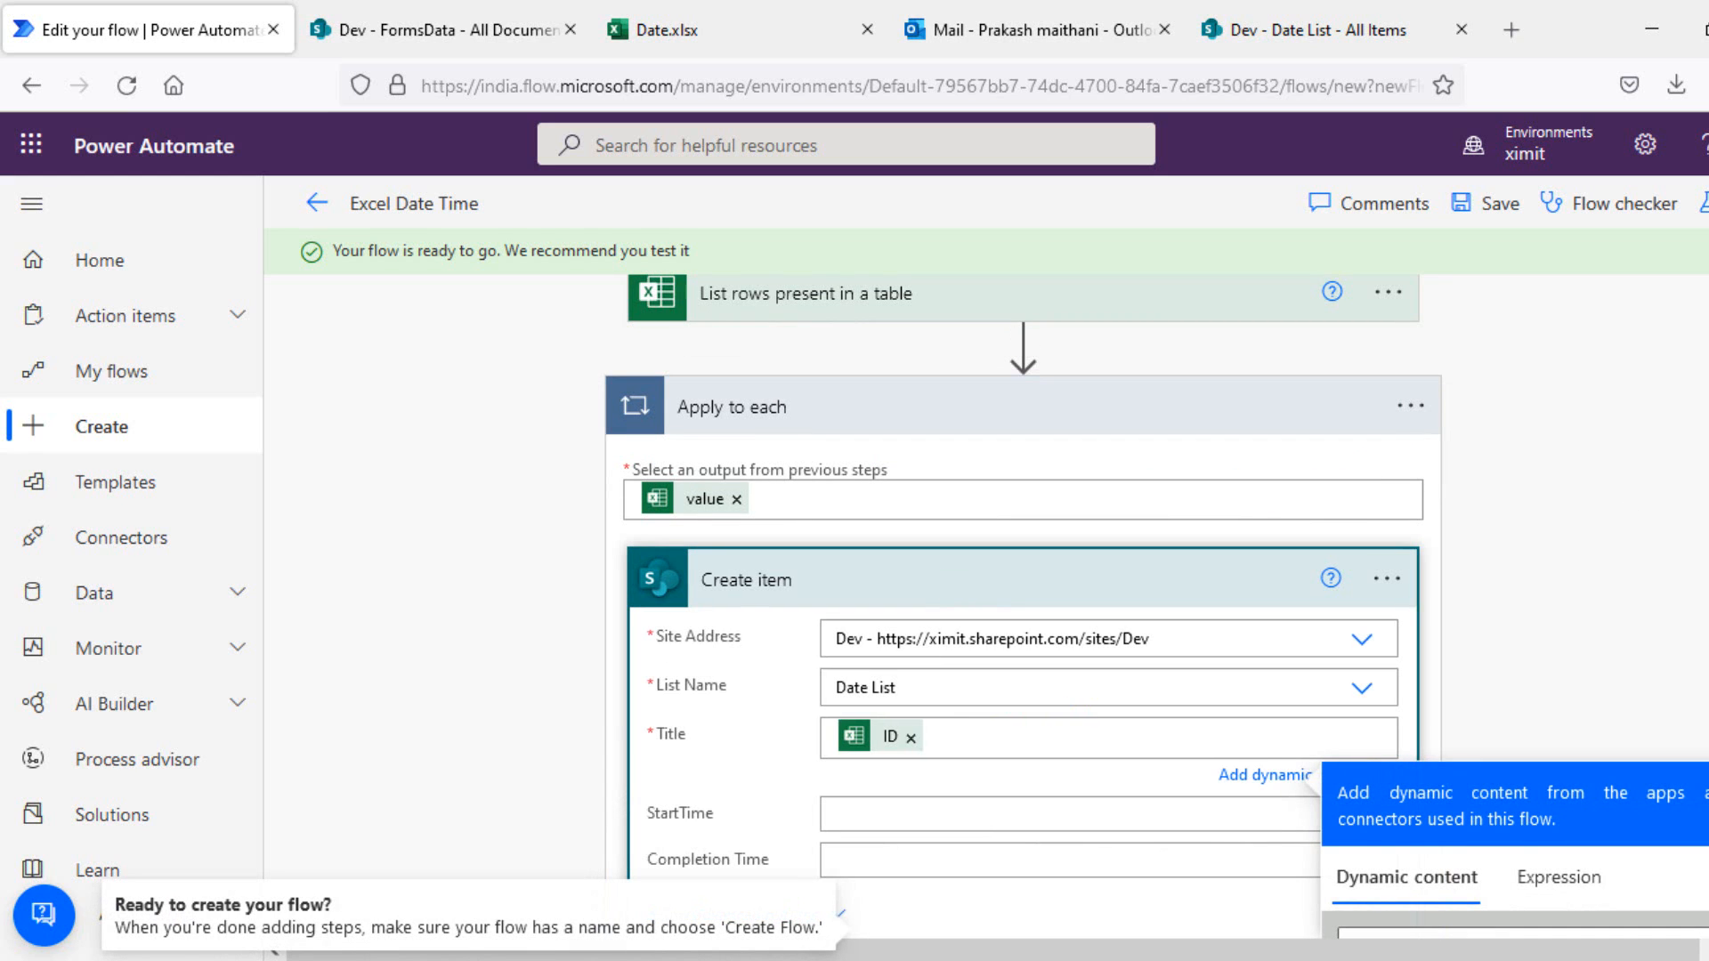
scroll(920, 602, down, 3)
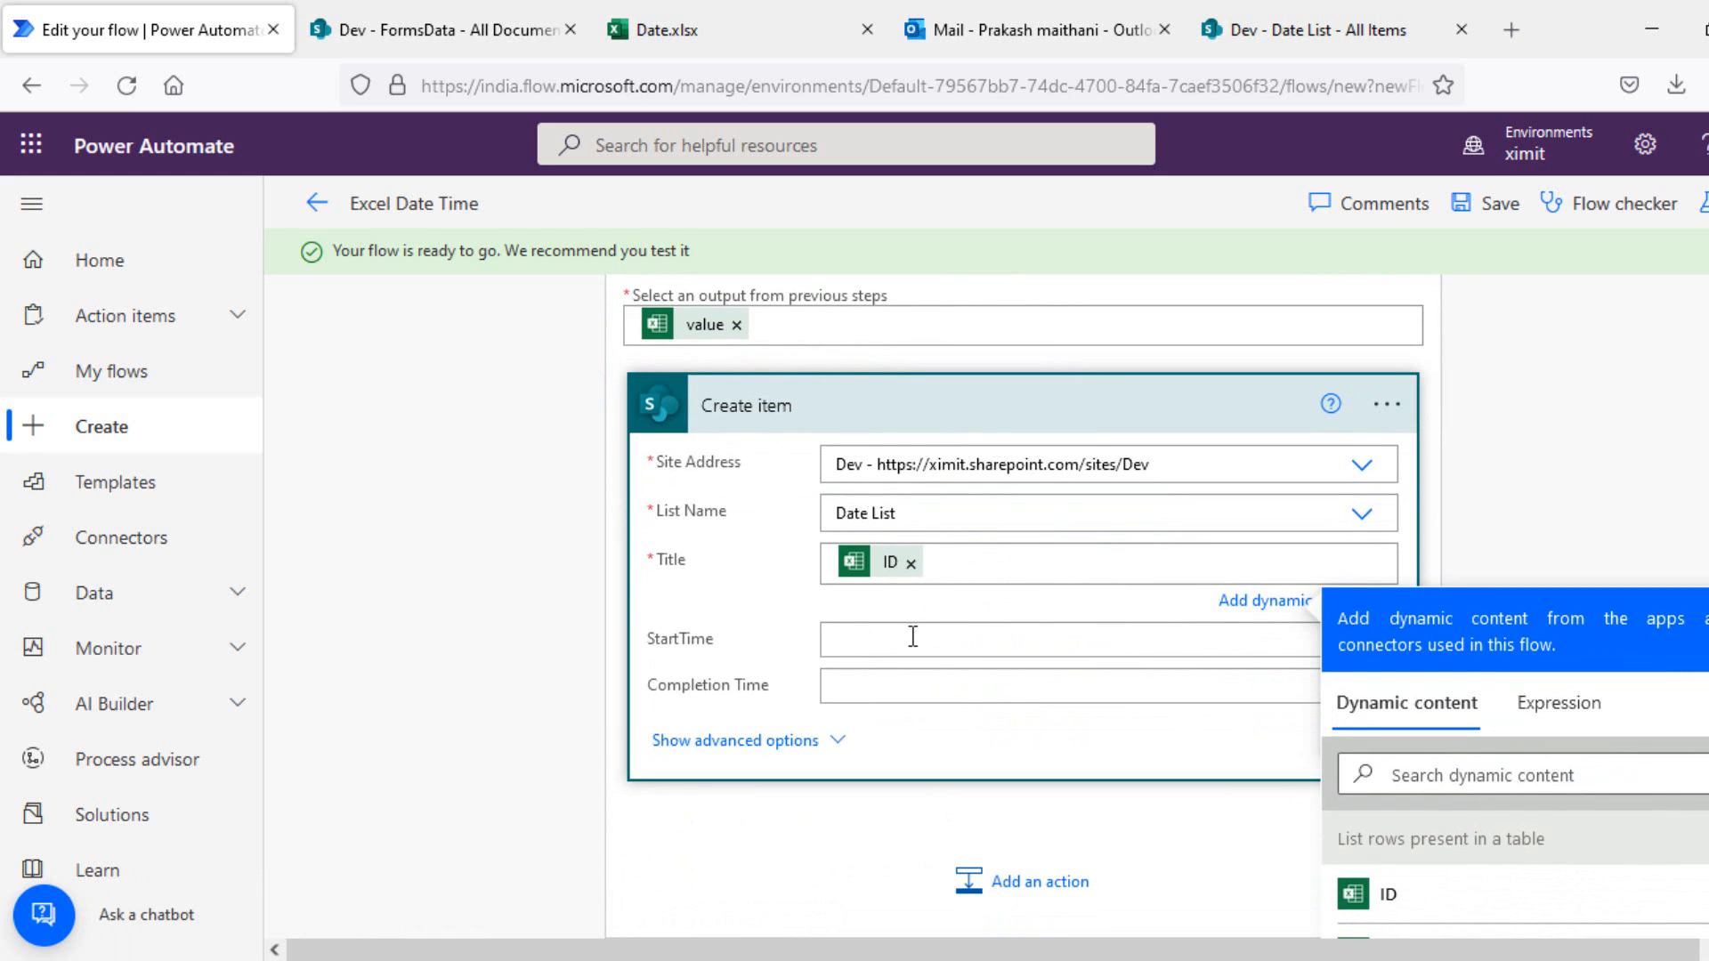
click(912, 636)
scroll(912, 636, down, 3)
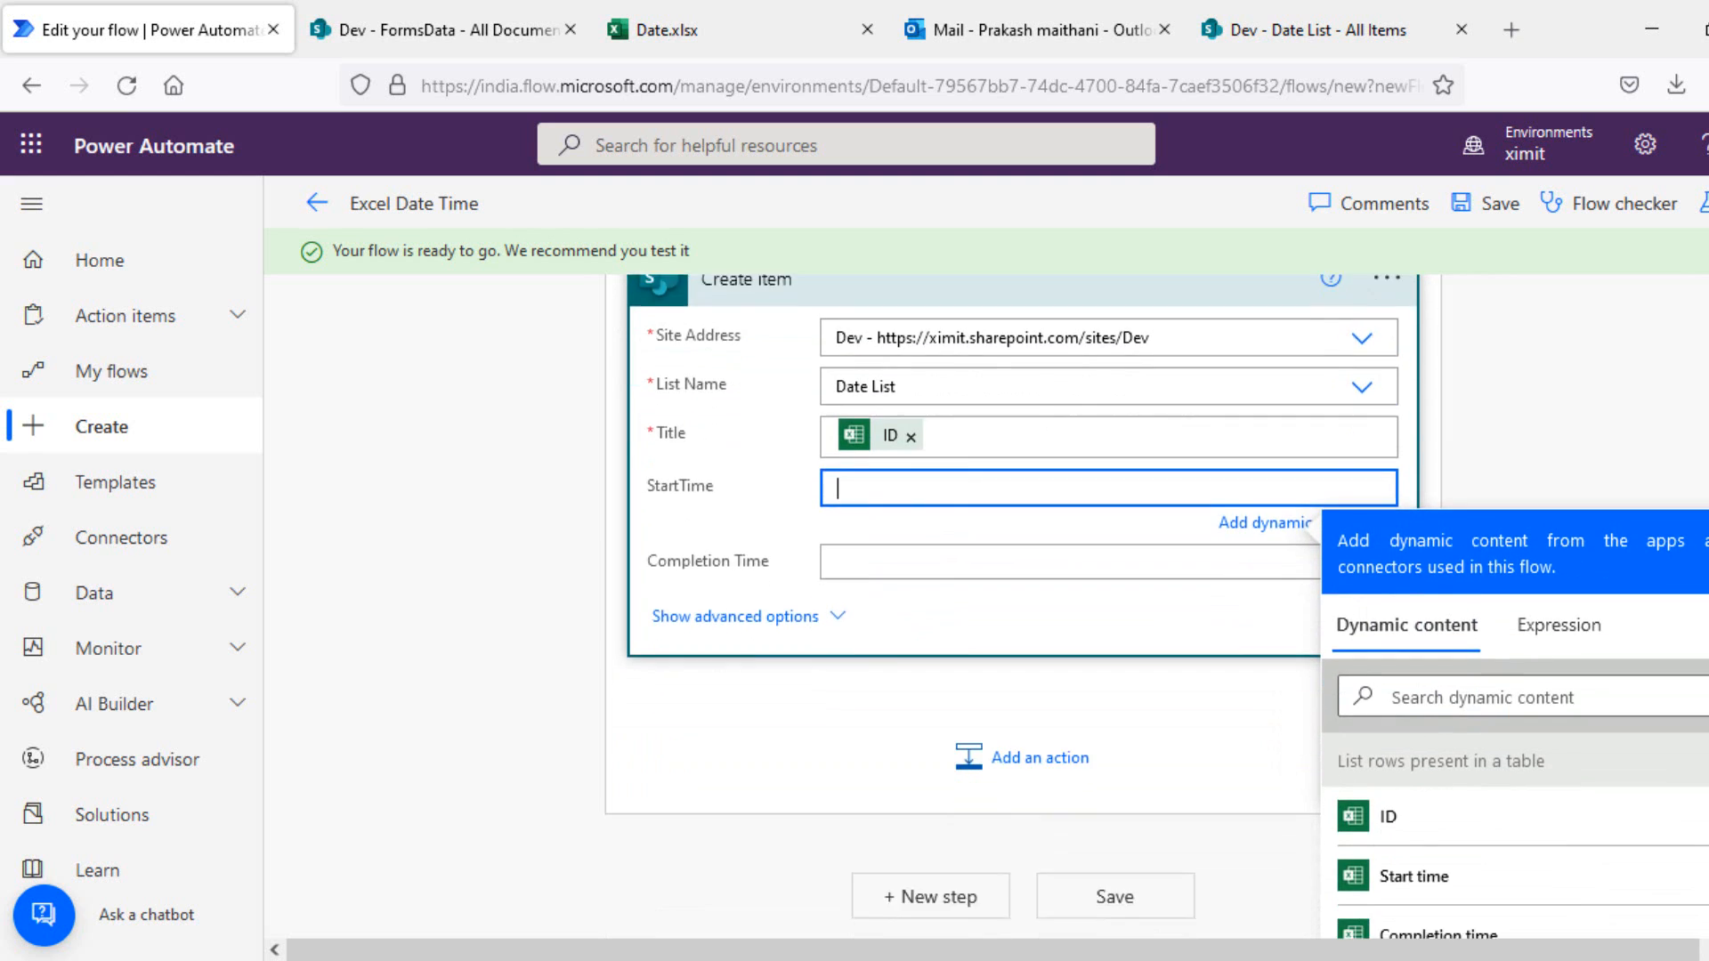
scroll(1069, 623, down, 2)
click(1439, 751)
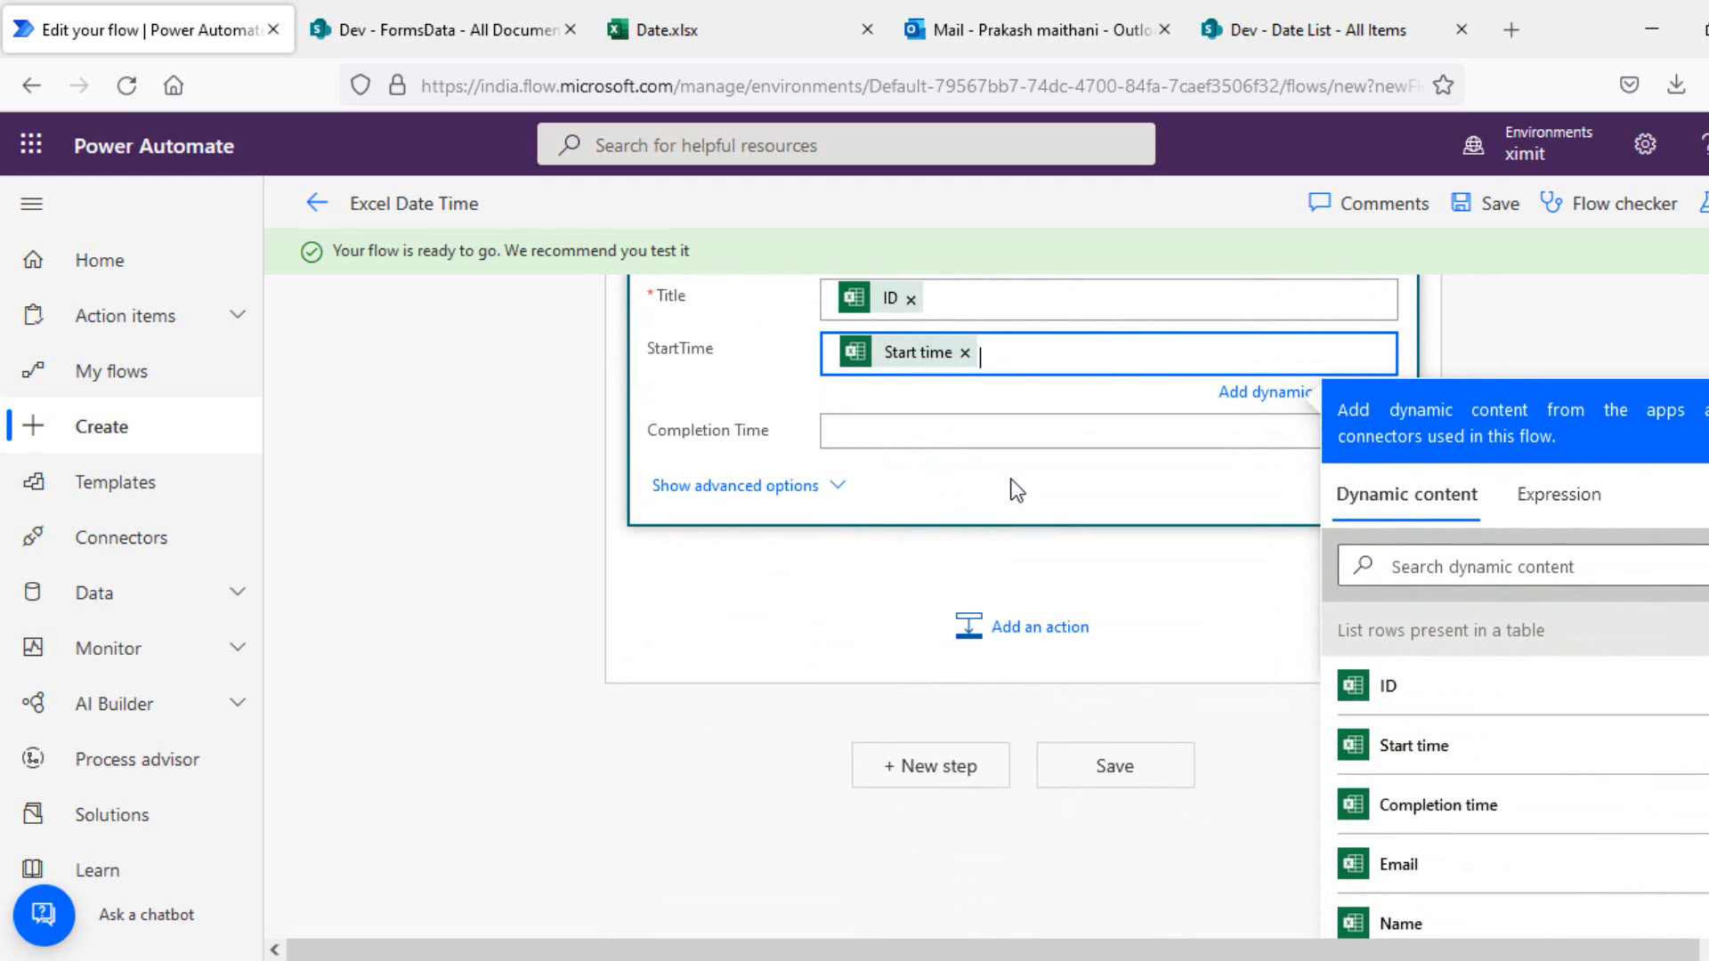
click(992, 440)
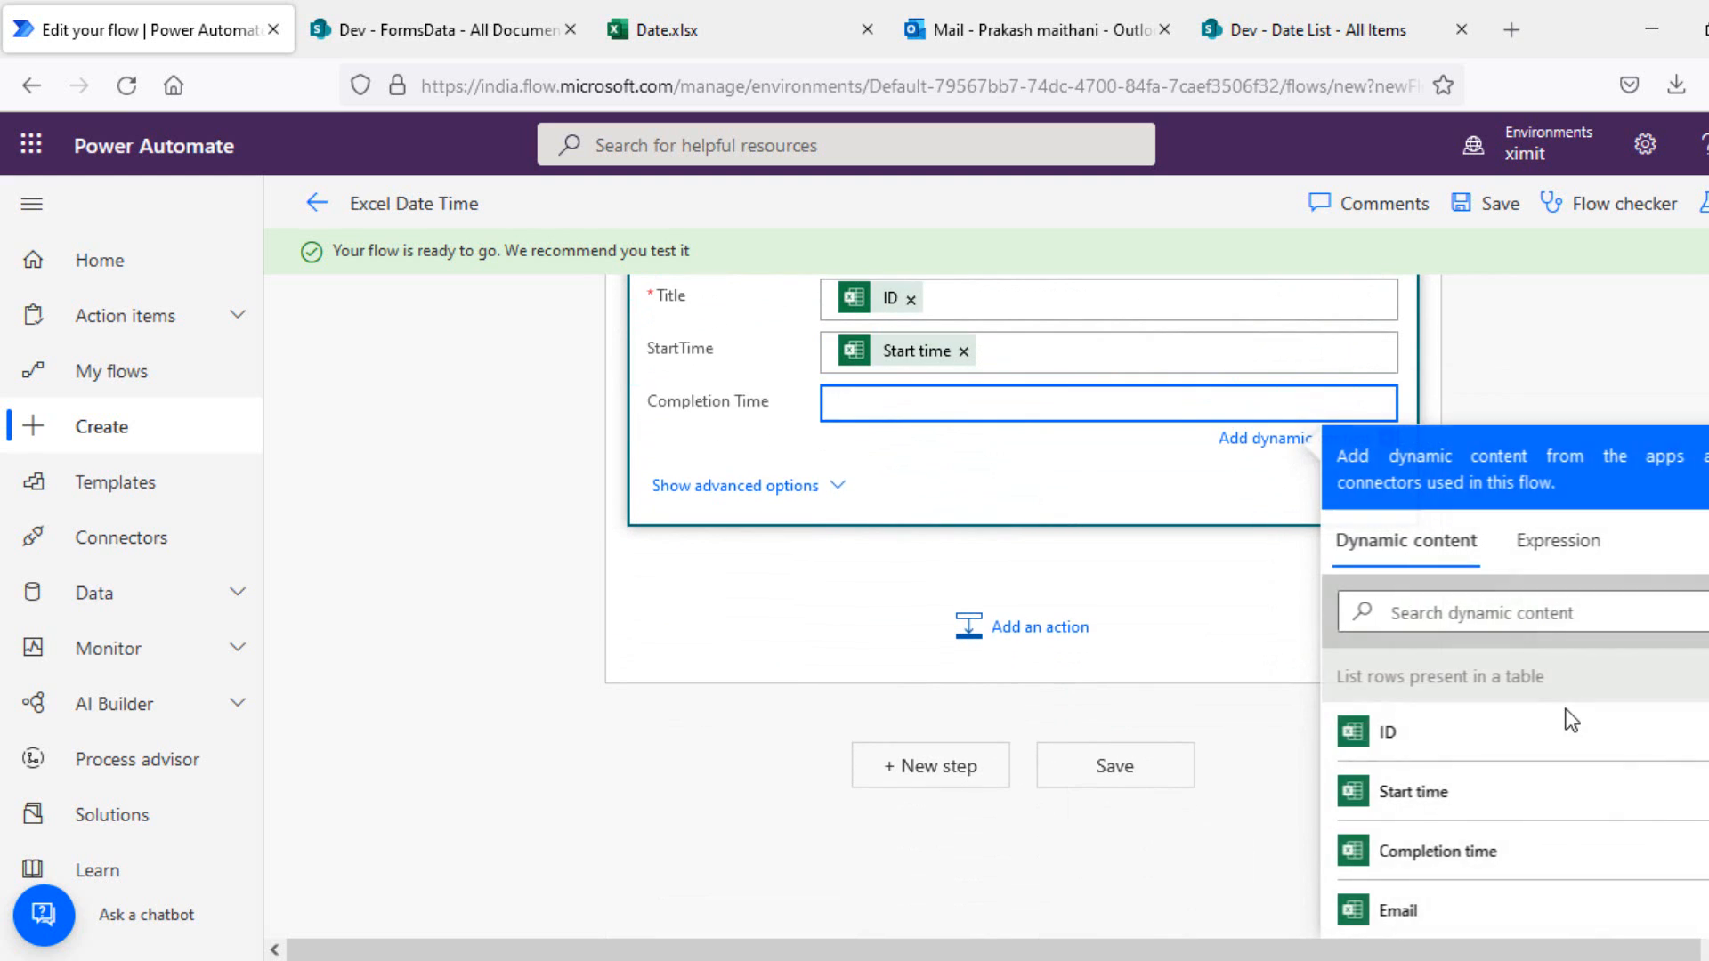
click(1454, 859)
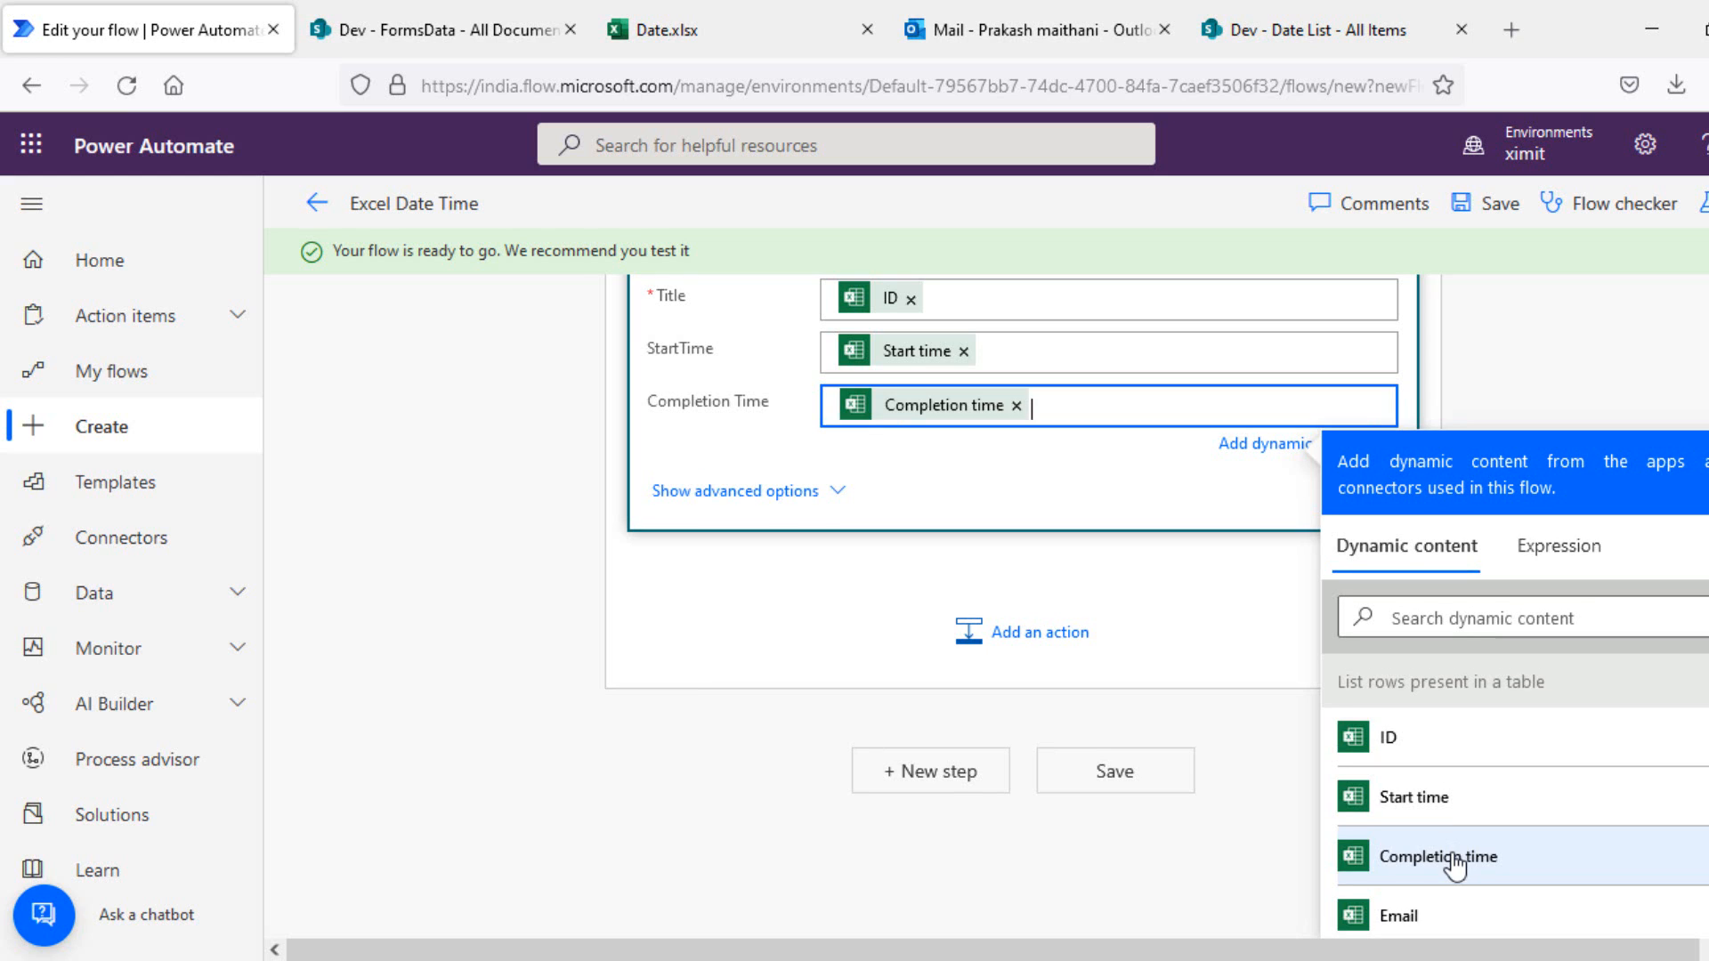
click(1513, 216)
Step: Run a manual test of the flow, then view items 1–7 in the SharePoint Date List
click(1706, 204)
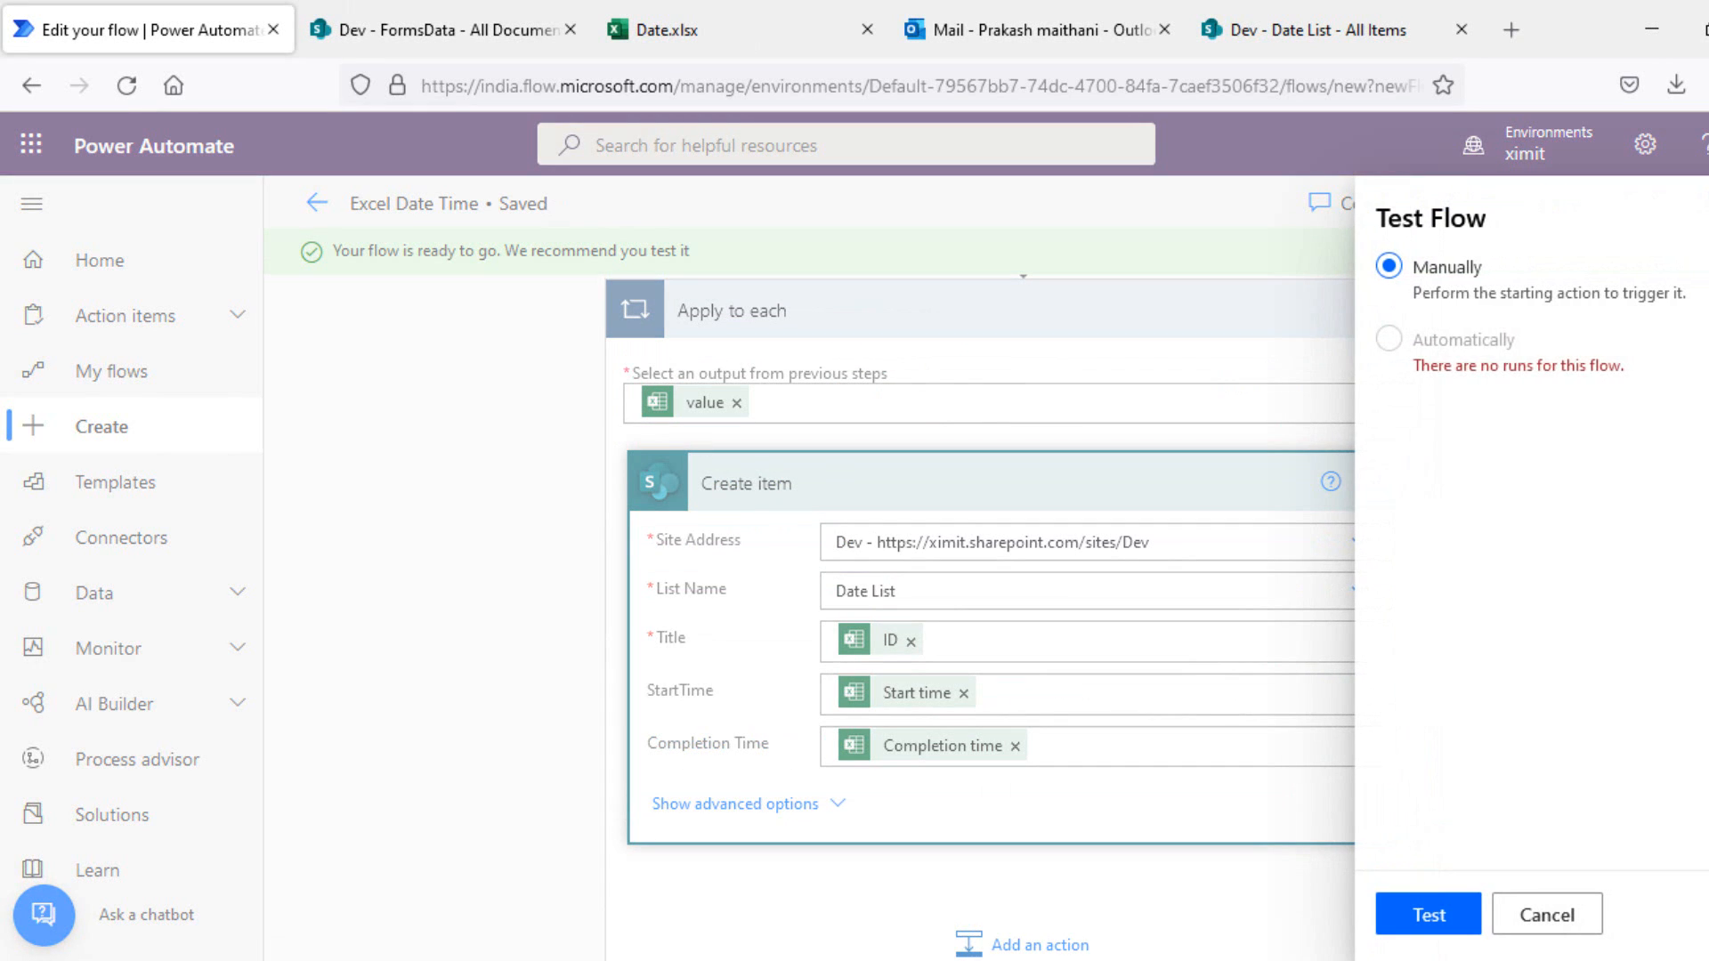
click(1429, 917)
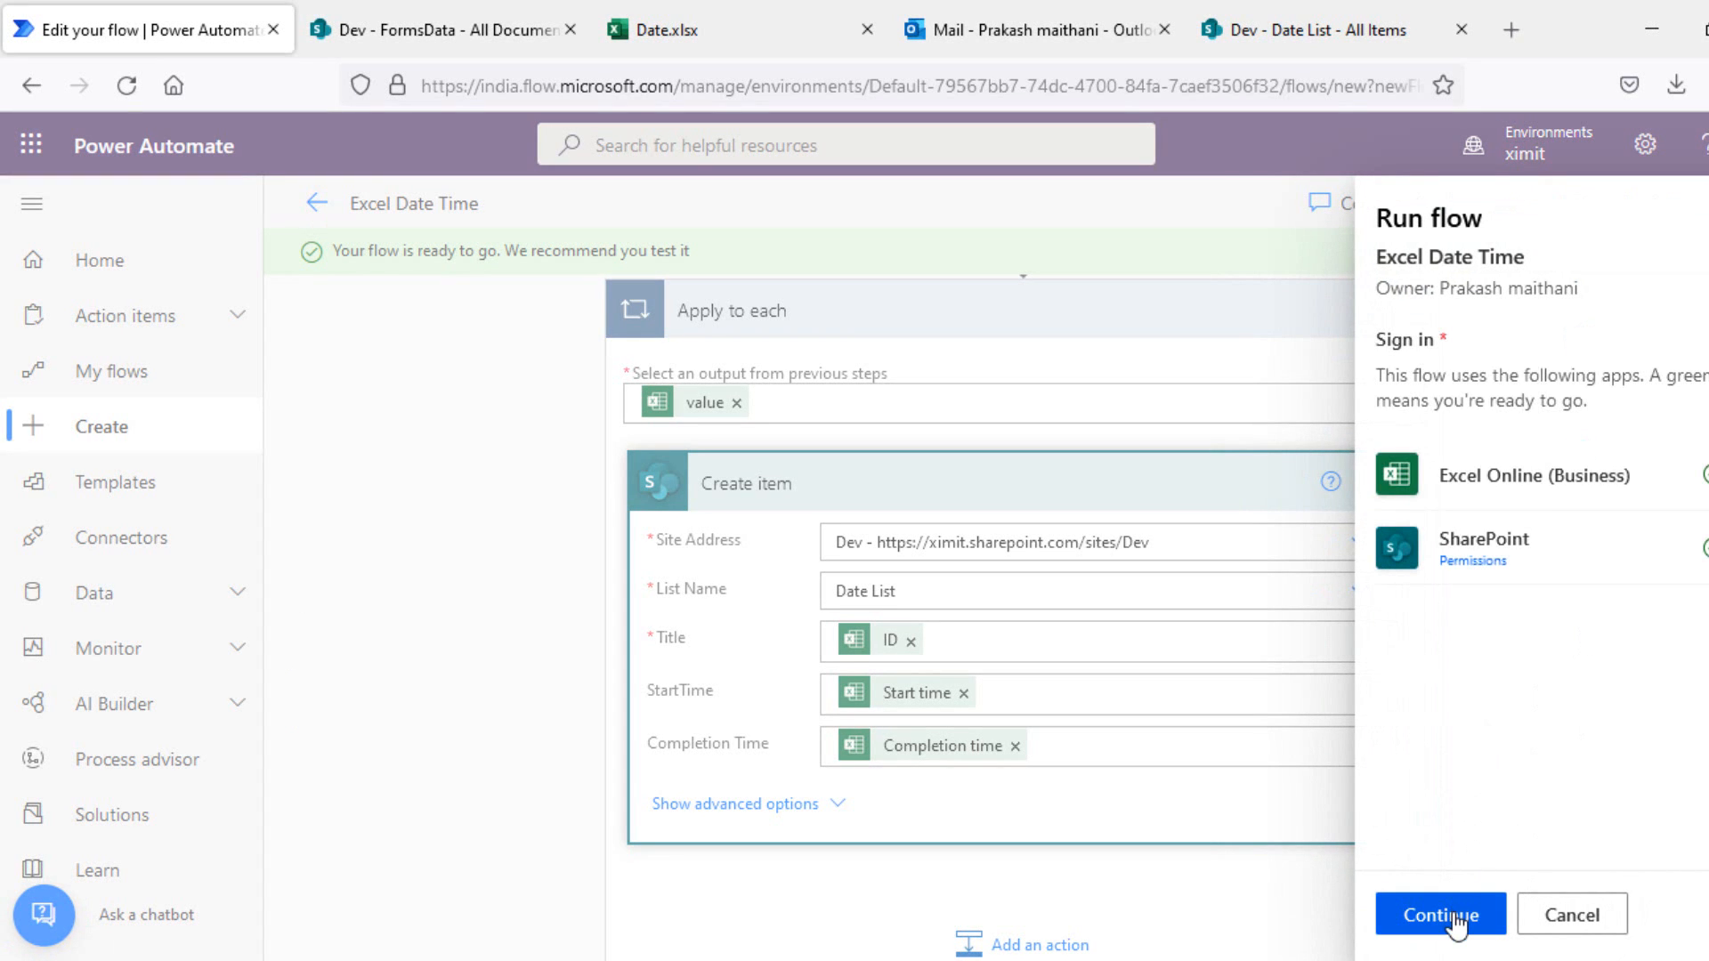
click(1456, 926)
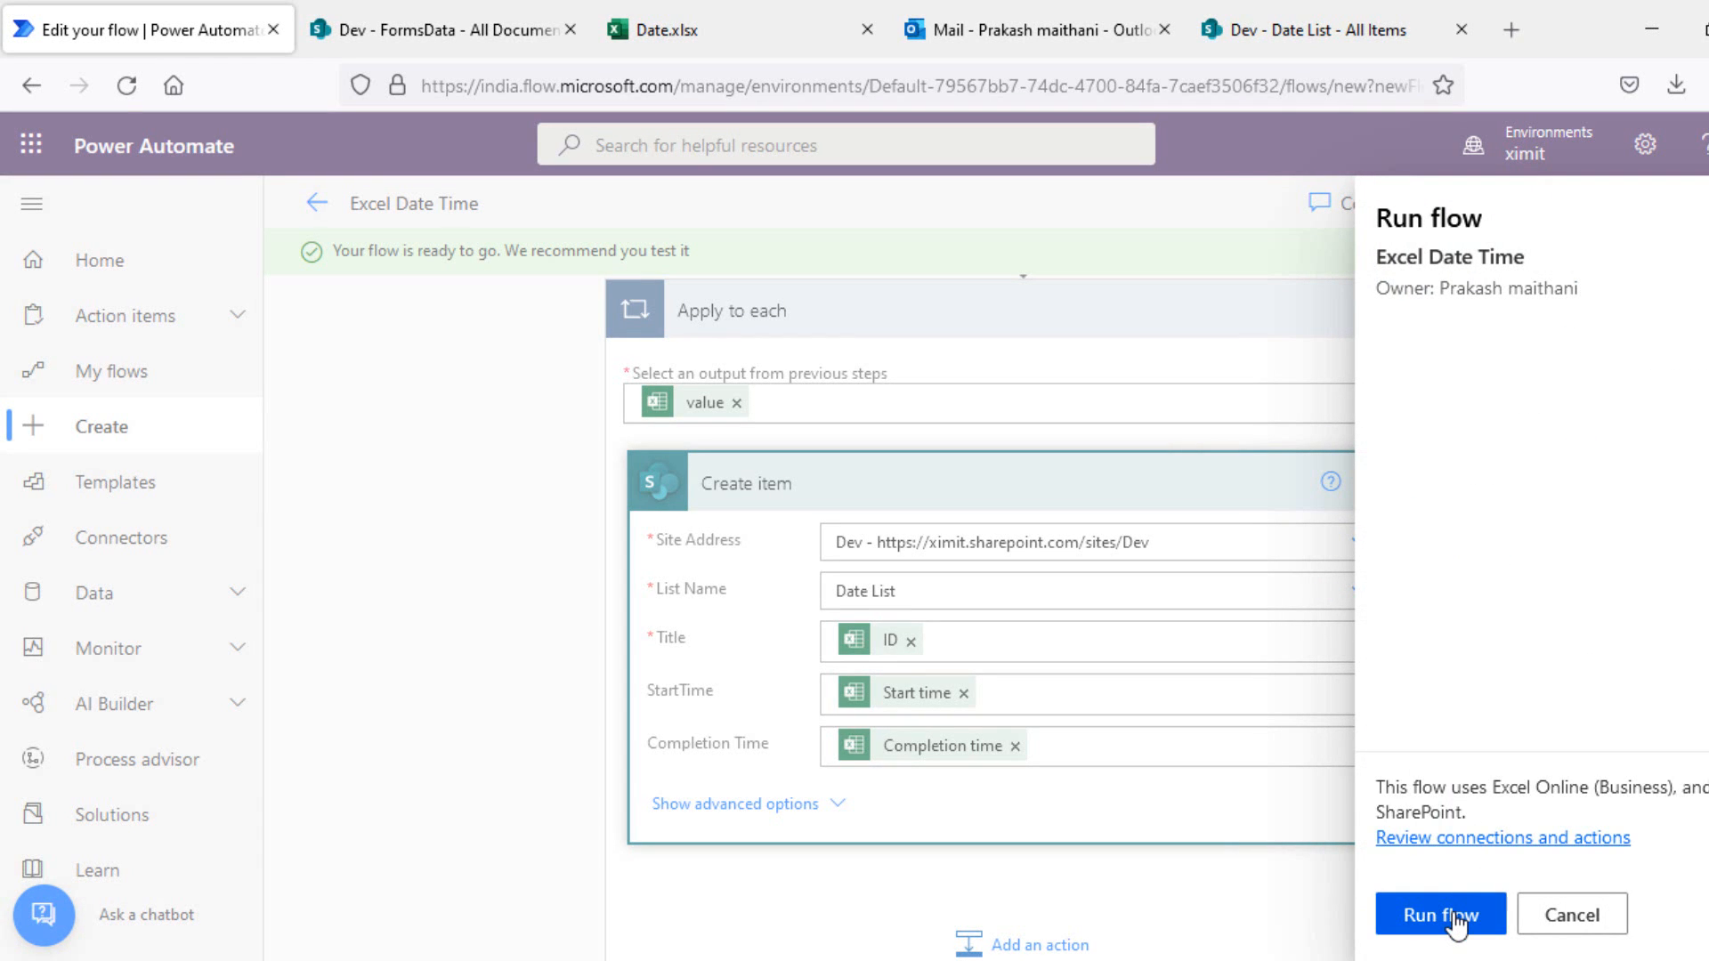
click(1457, 926)
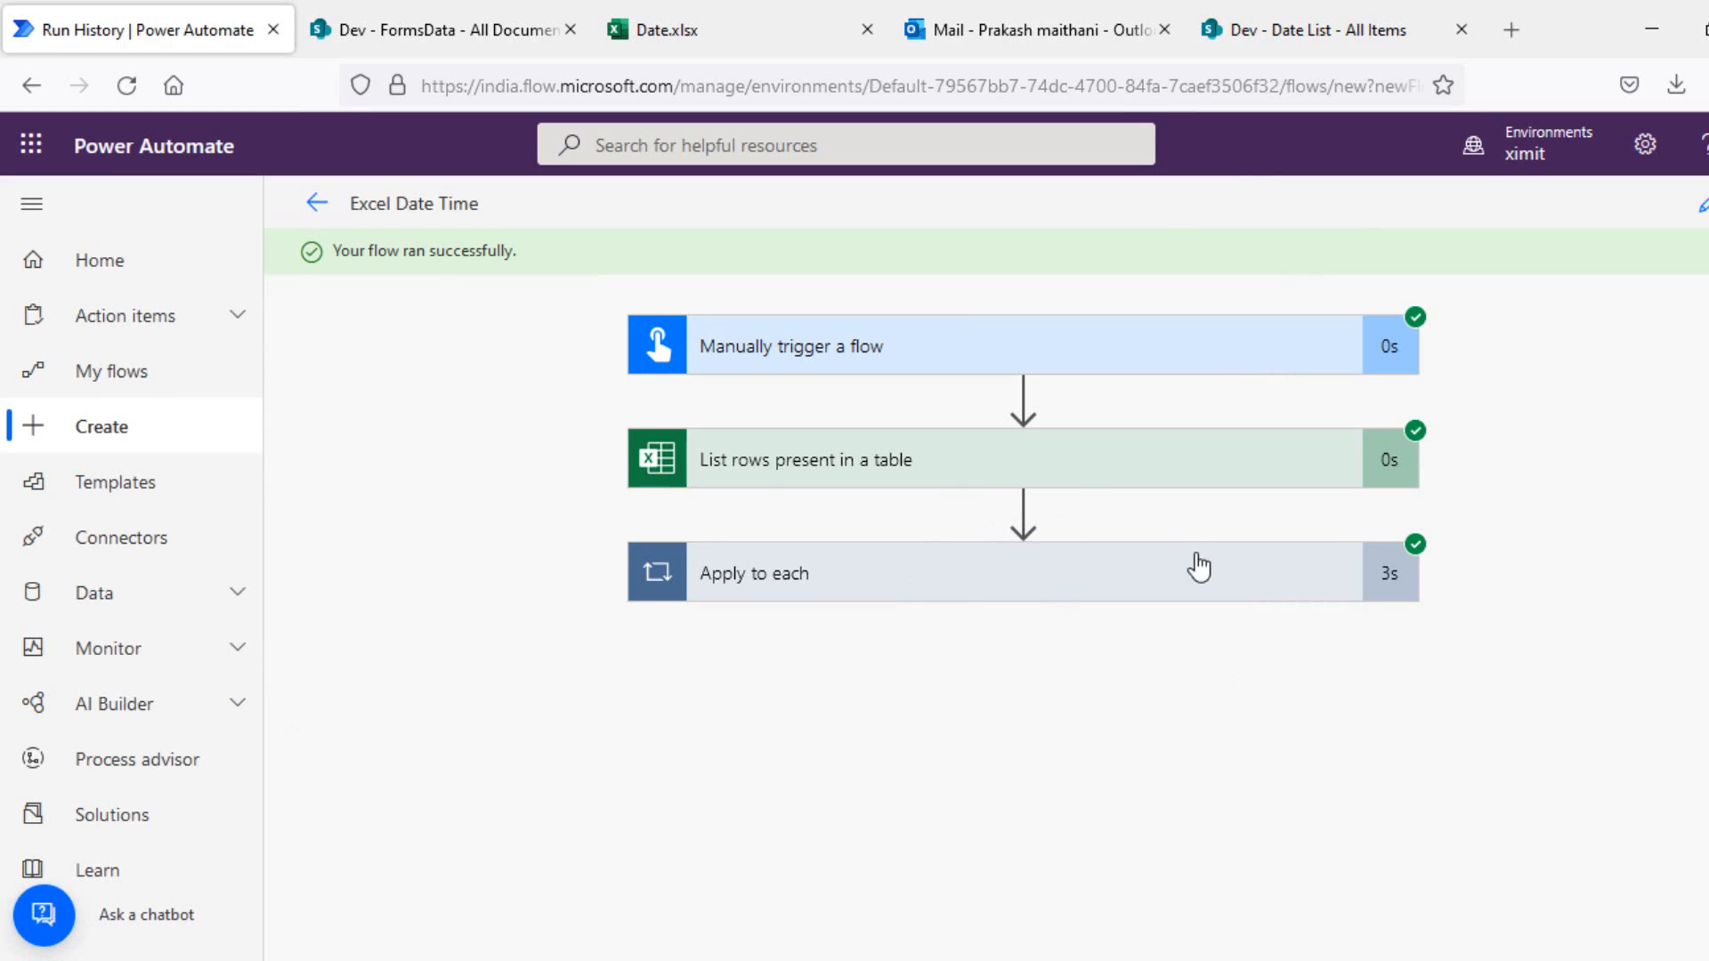
click(1301, 40)
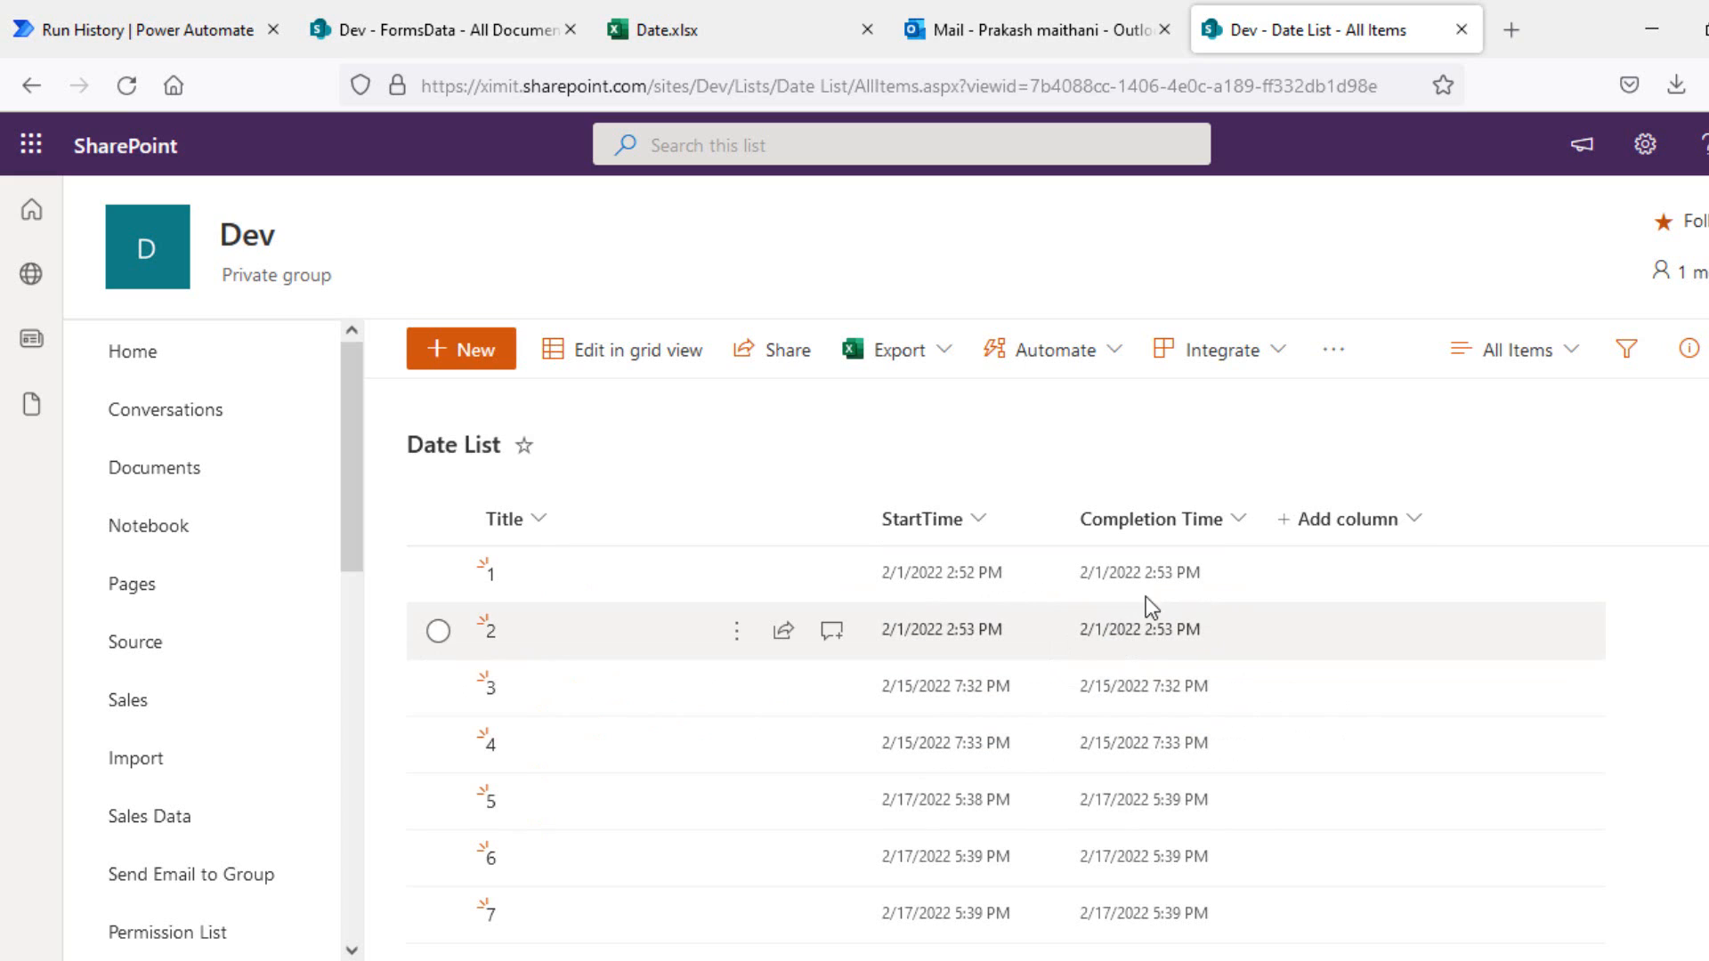
Step: Edit item 1's StartTime in the details pane to February 16, hour 4 (2/16/2022 4:52 PM)
click(438, 574)
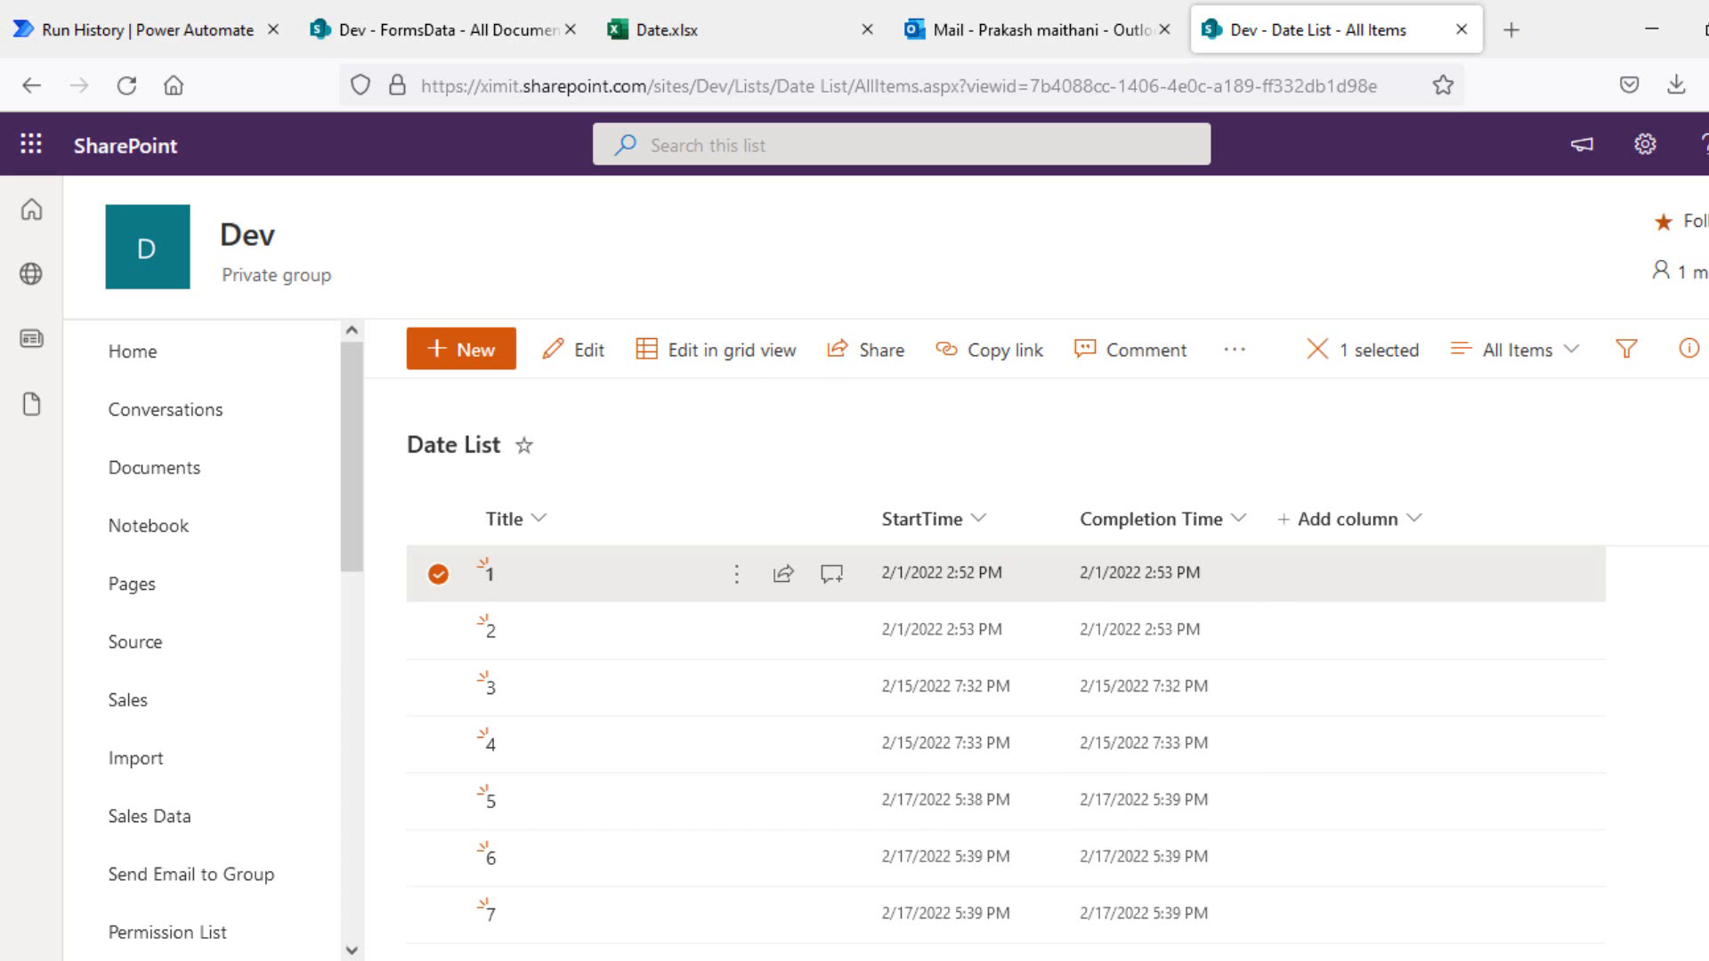
click(1695, 355)
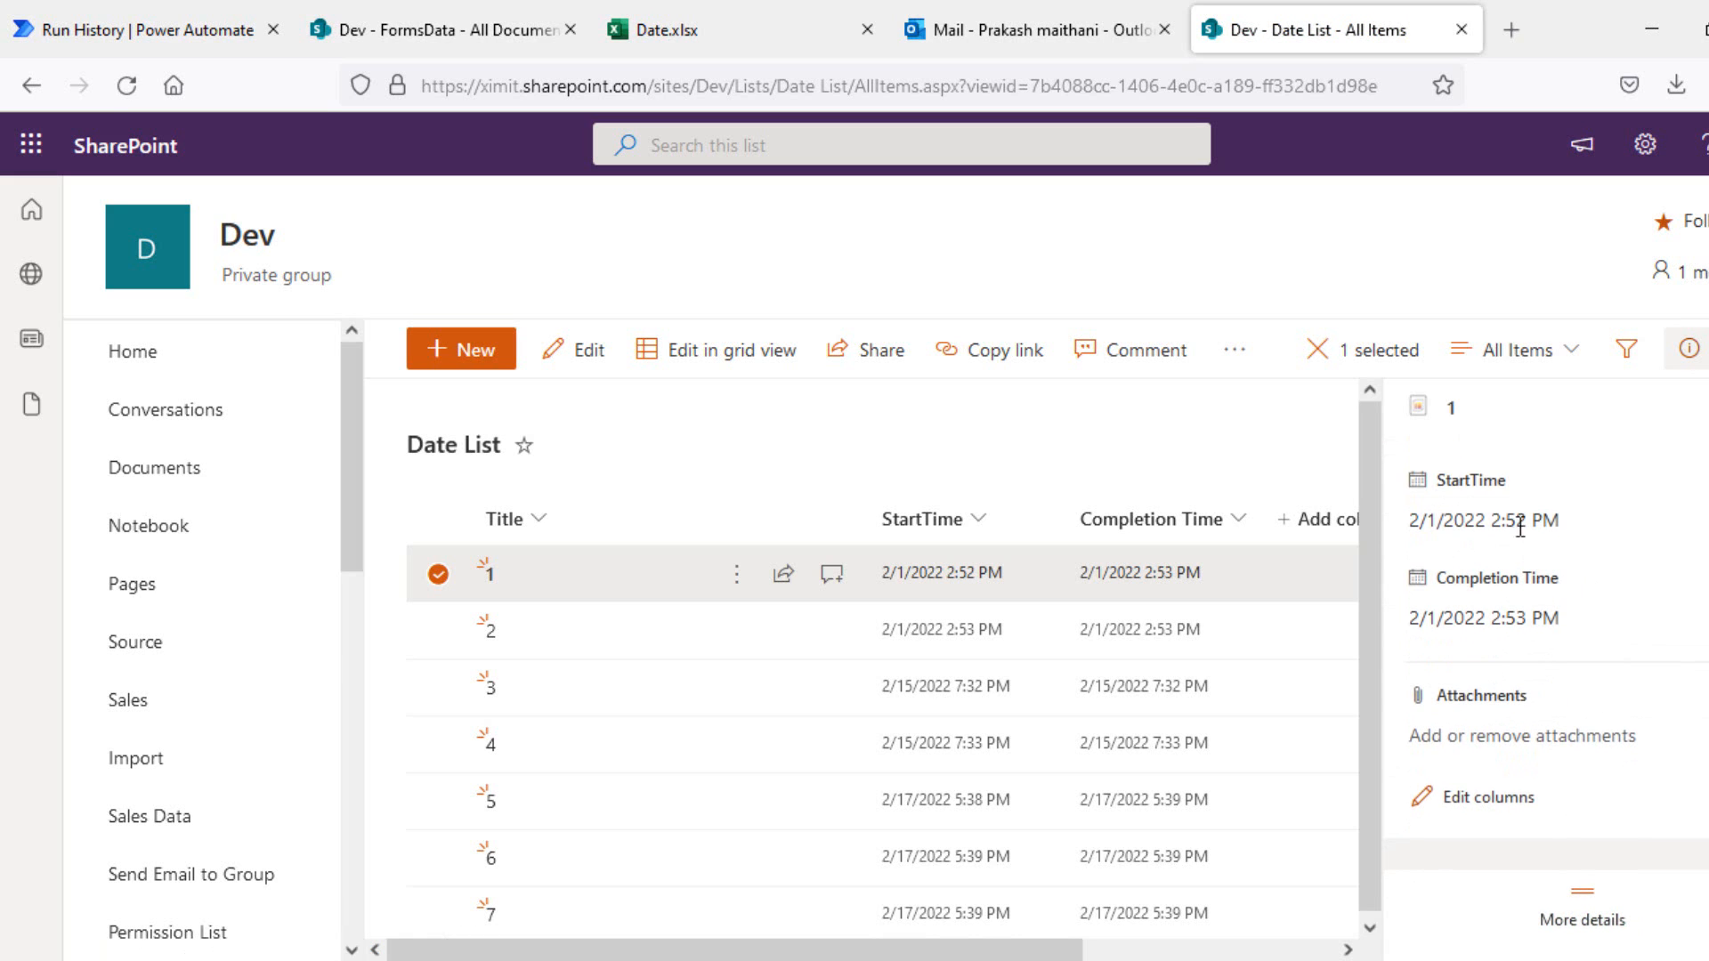
click(1518, 522)
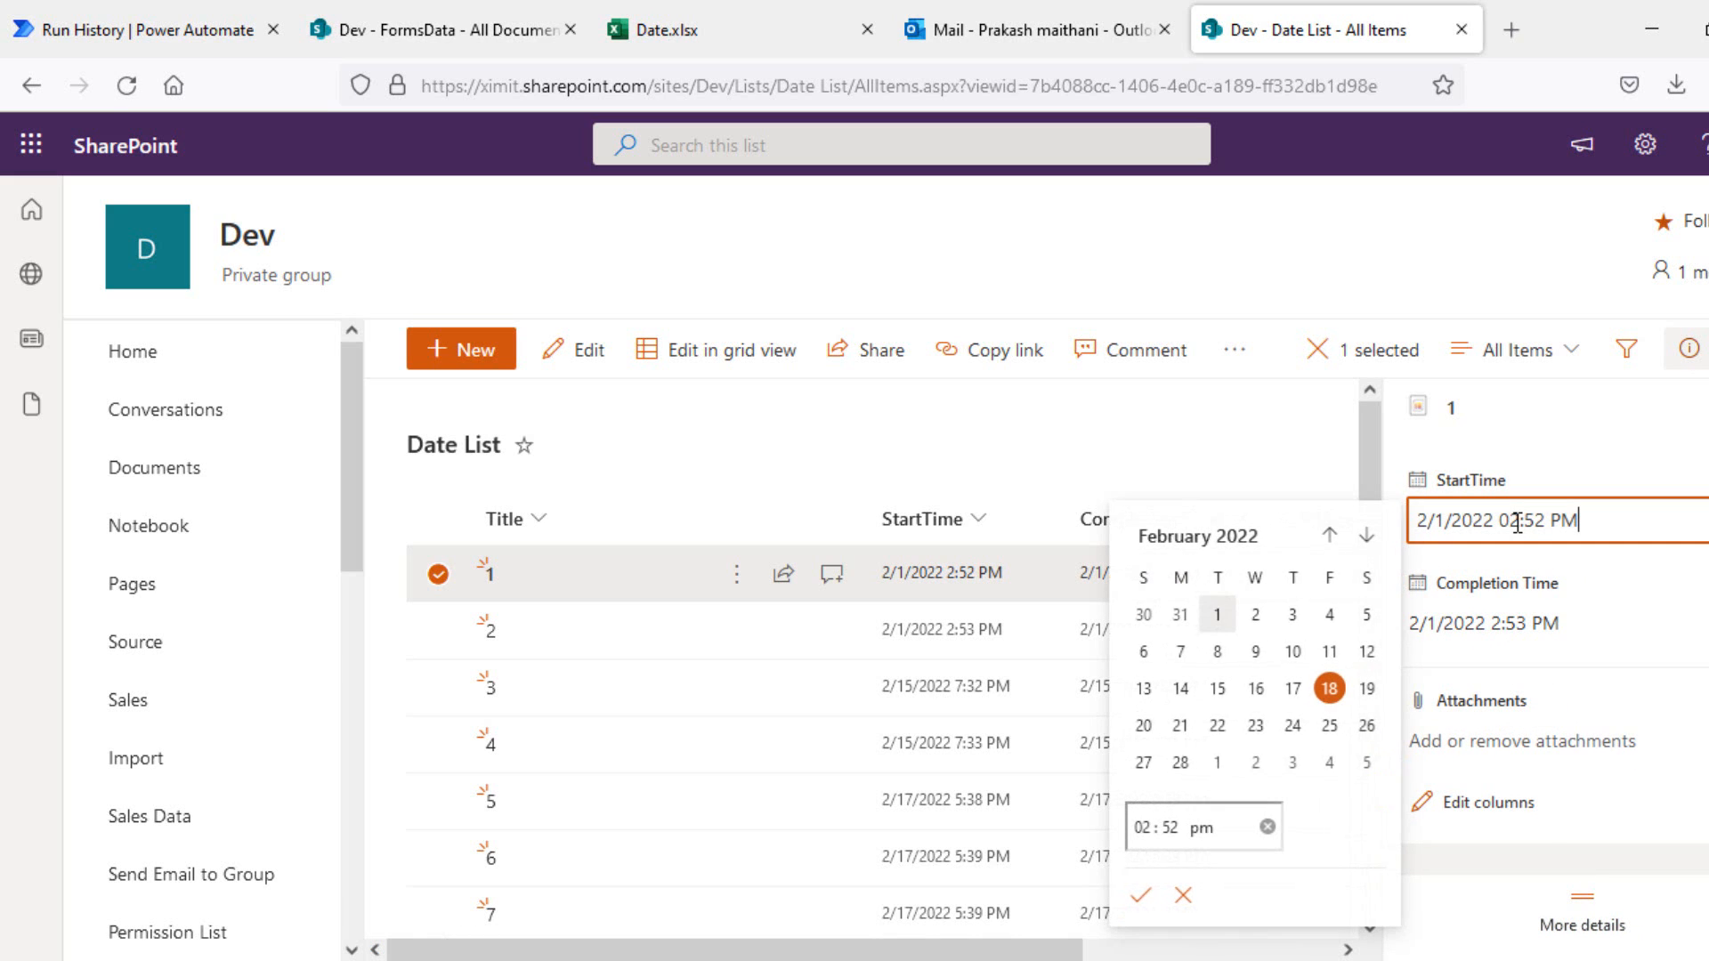
click(1255, 688)
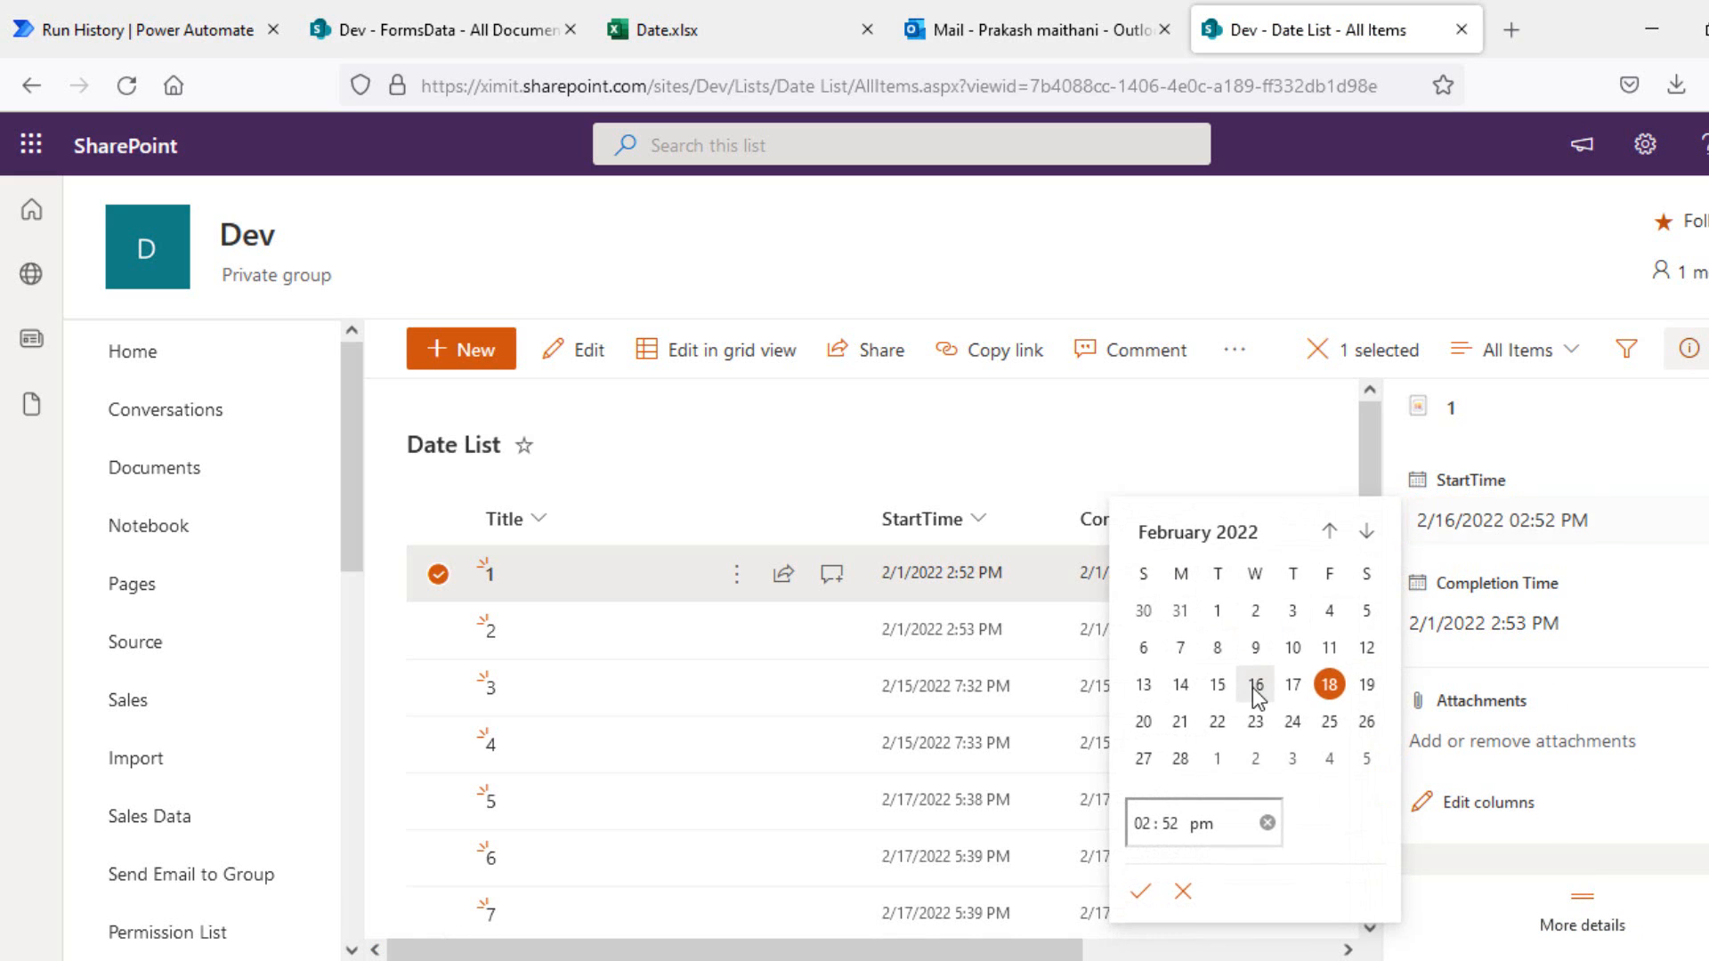
click(1156, 830)
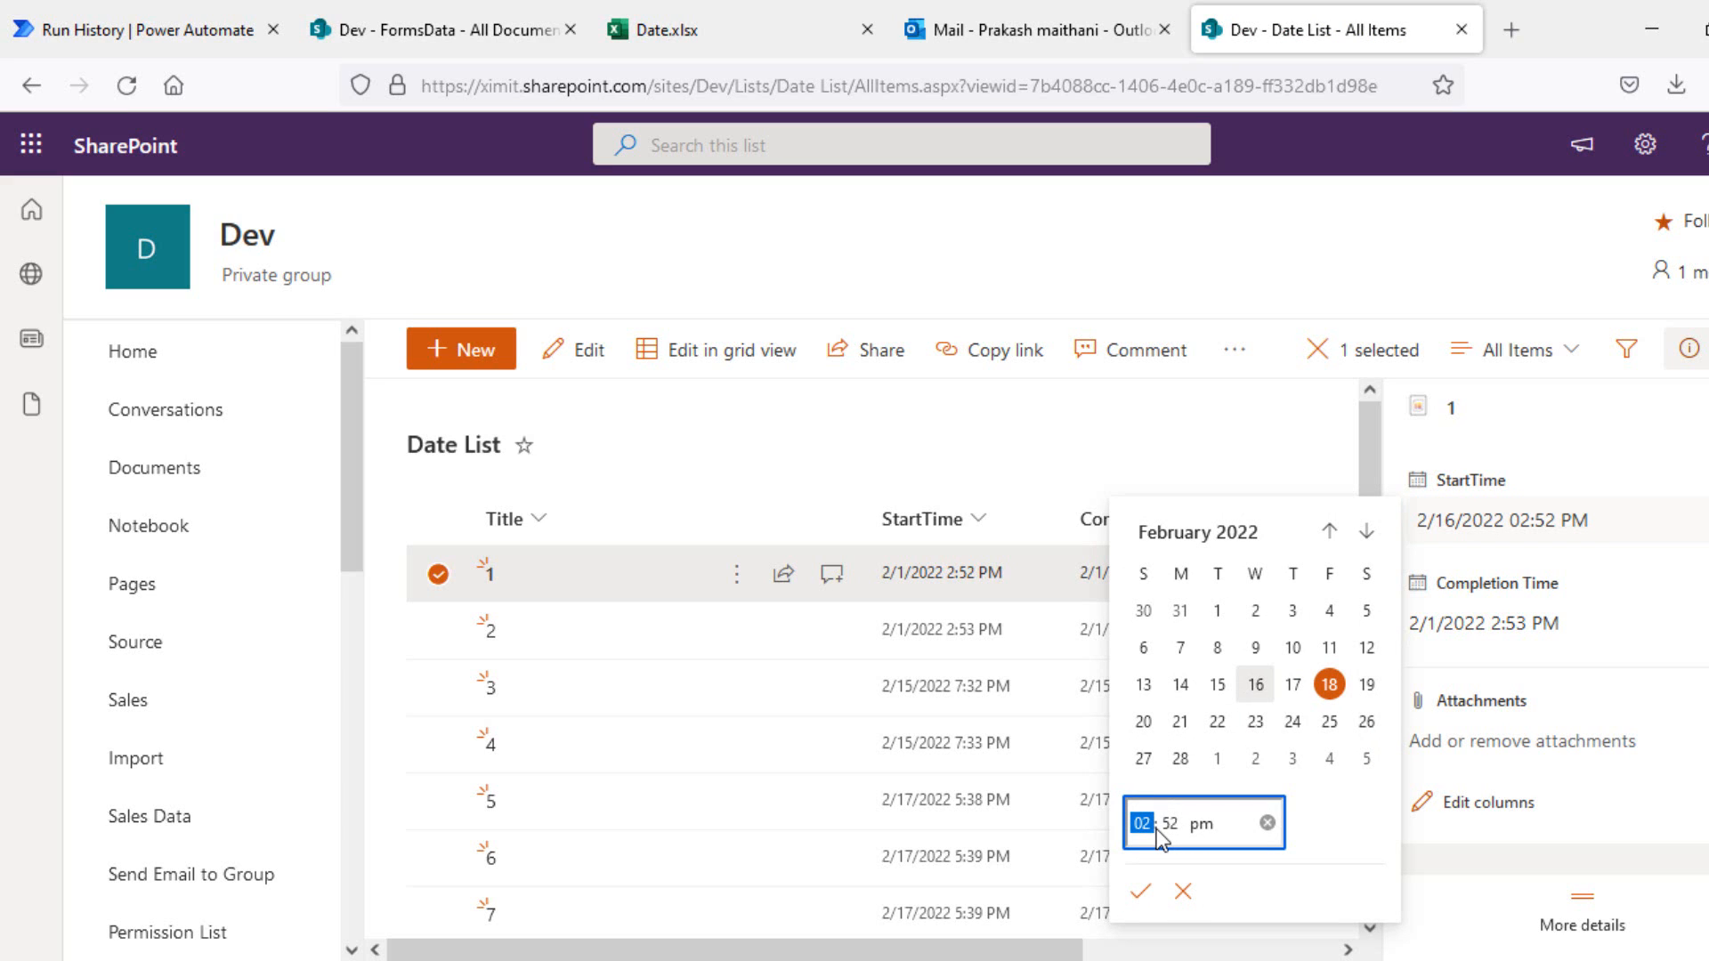
text(4)
click(1140, 892)
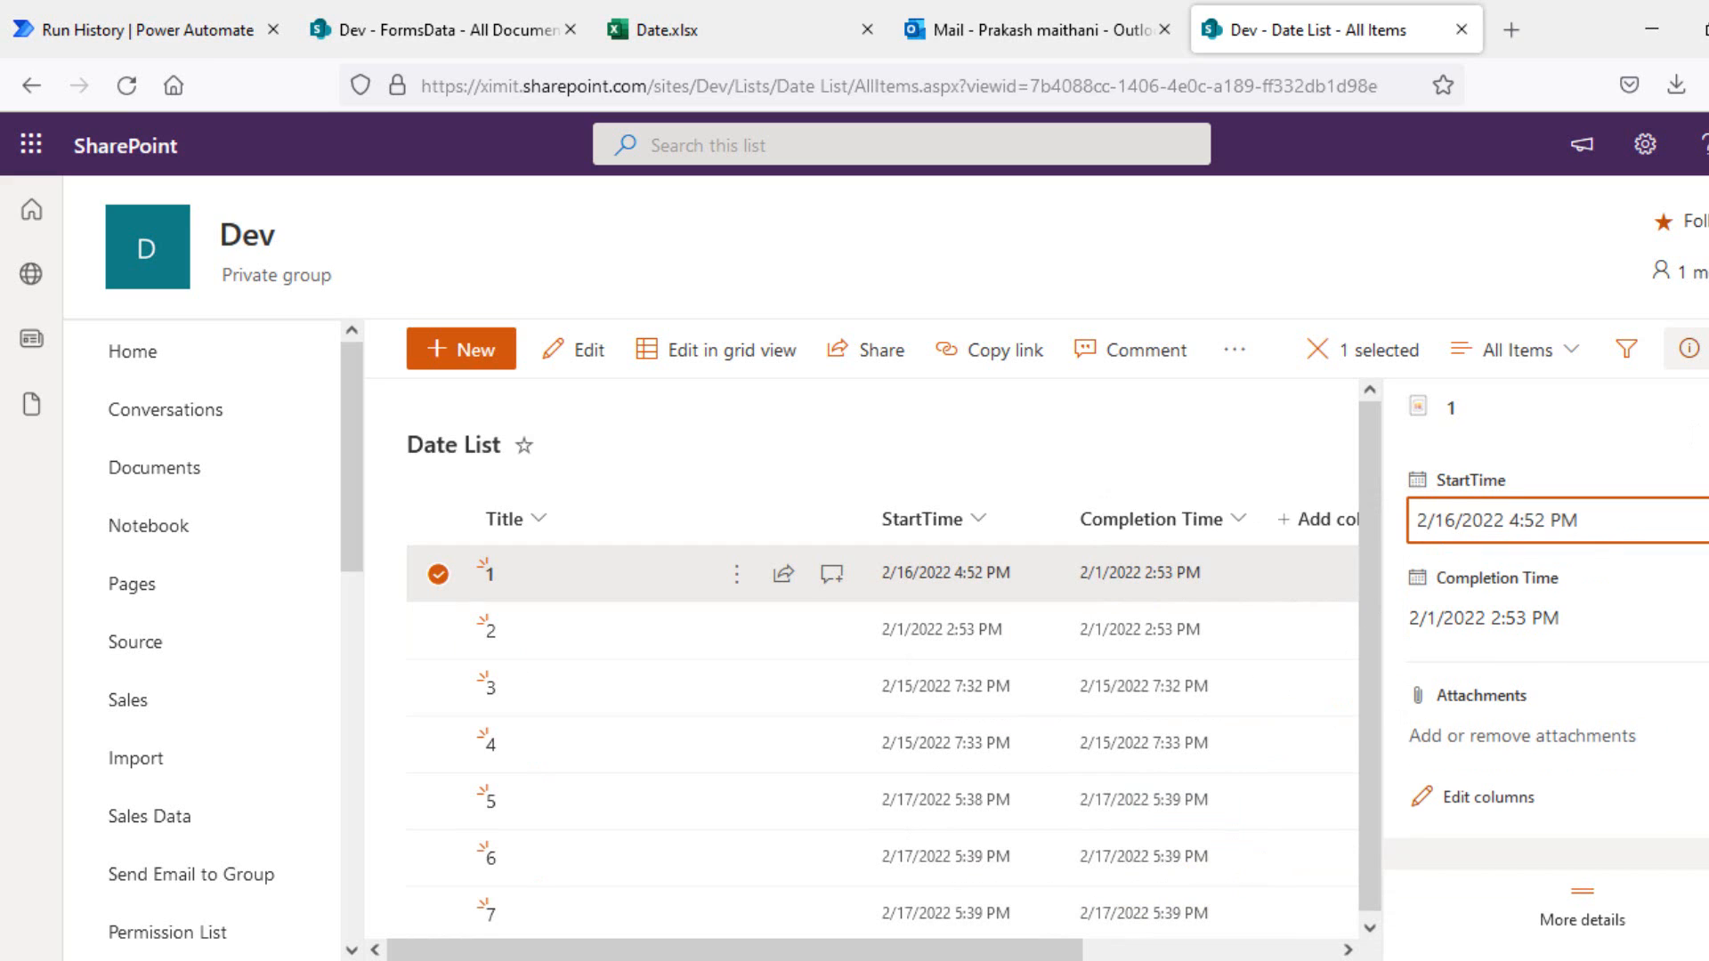
click(1689, 348)
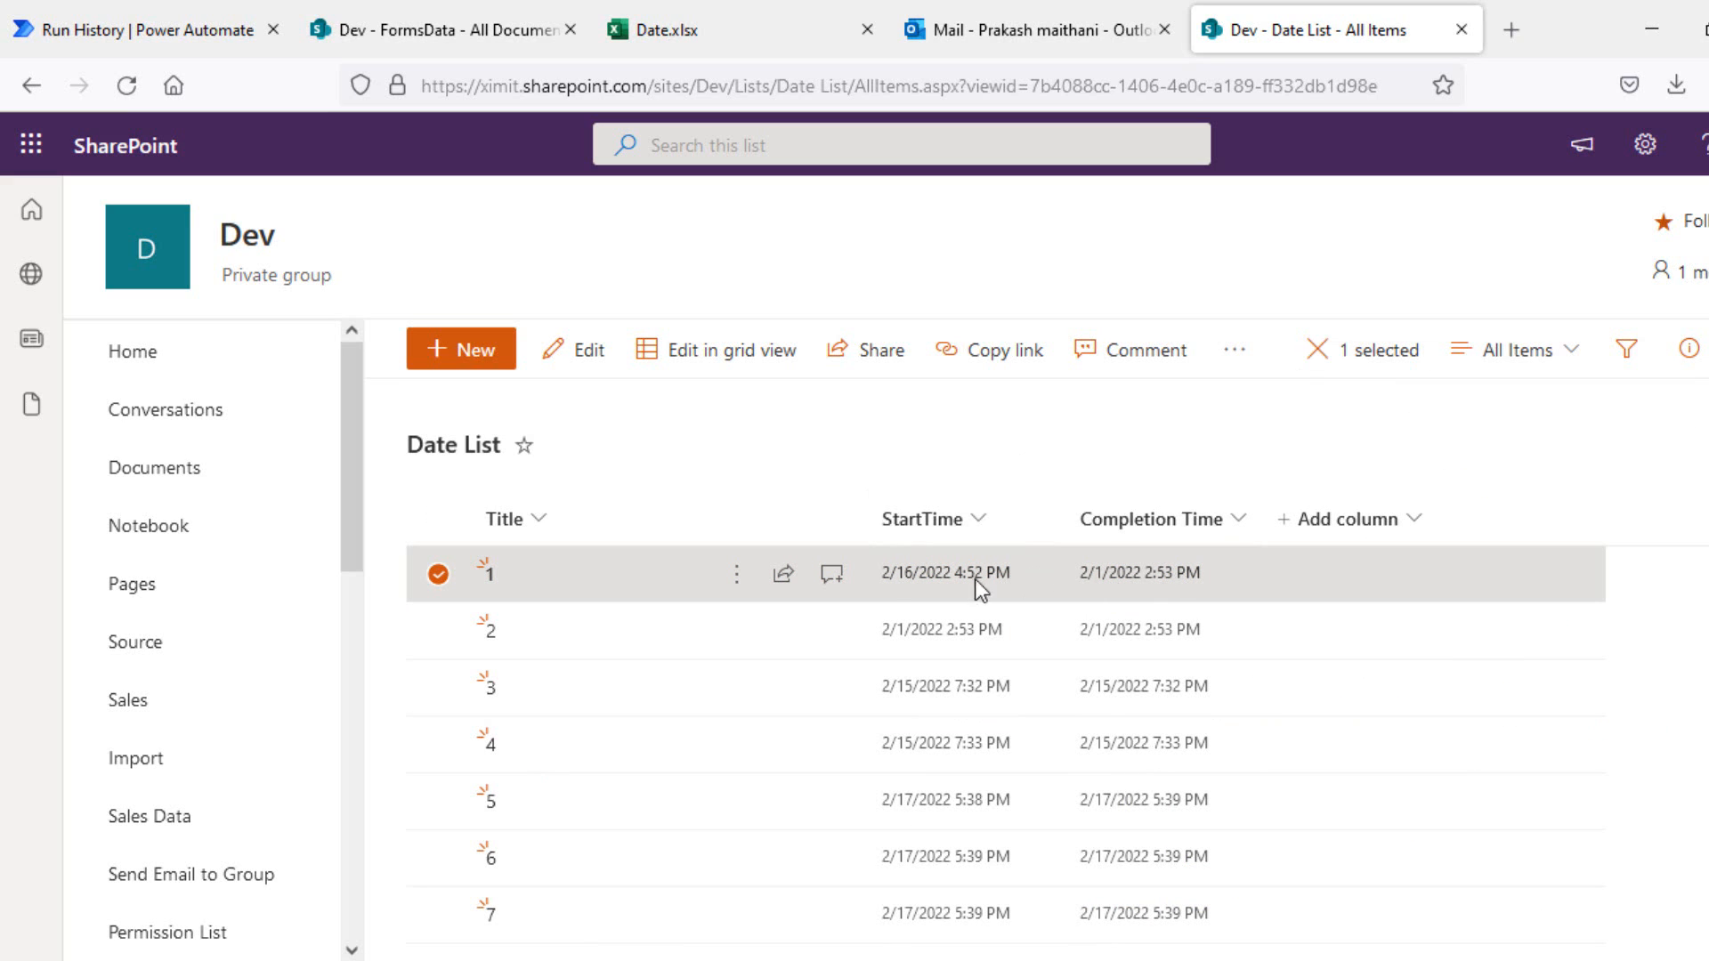
click(435, 575)
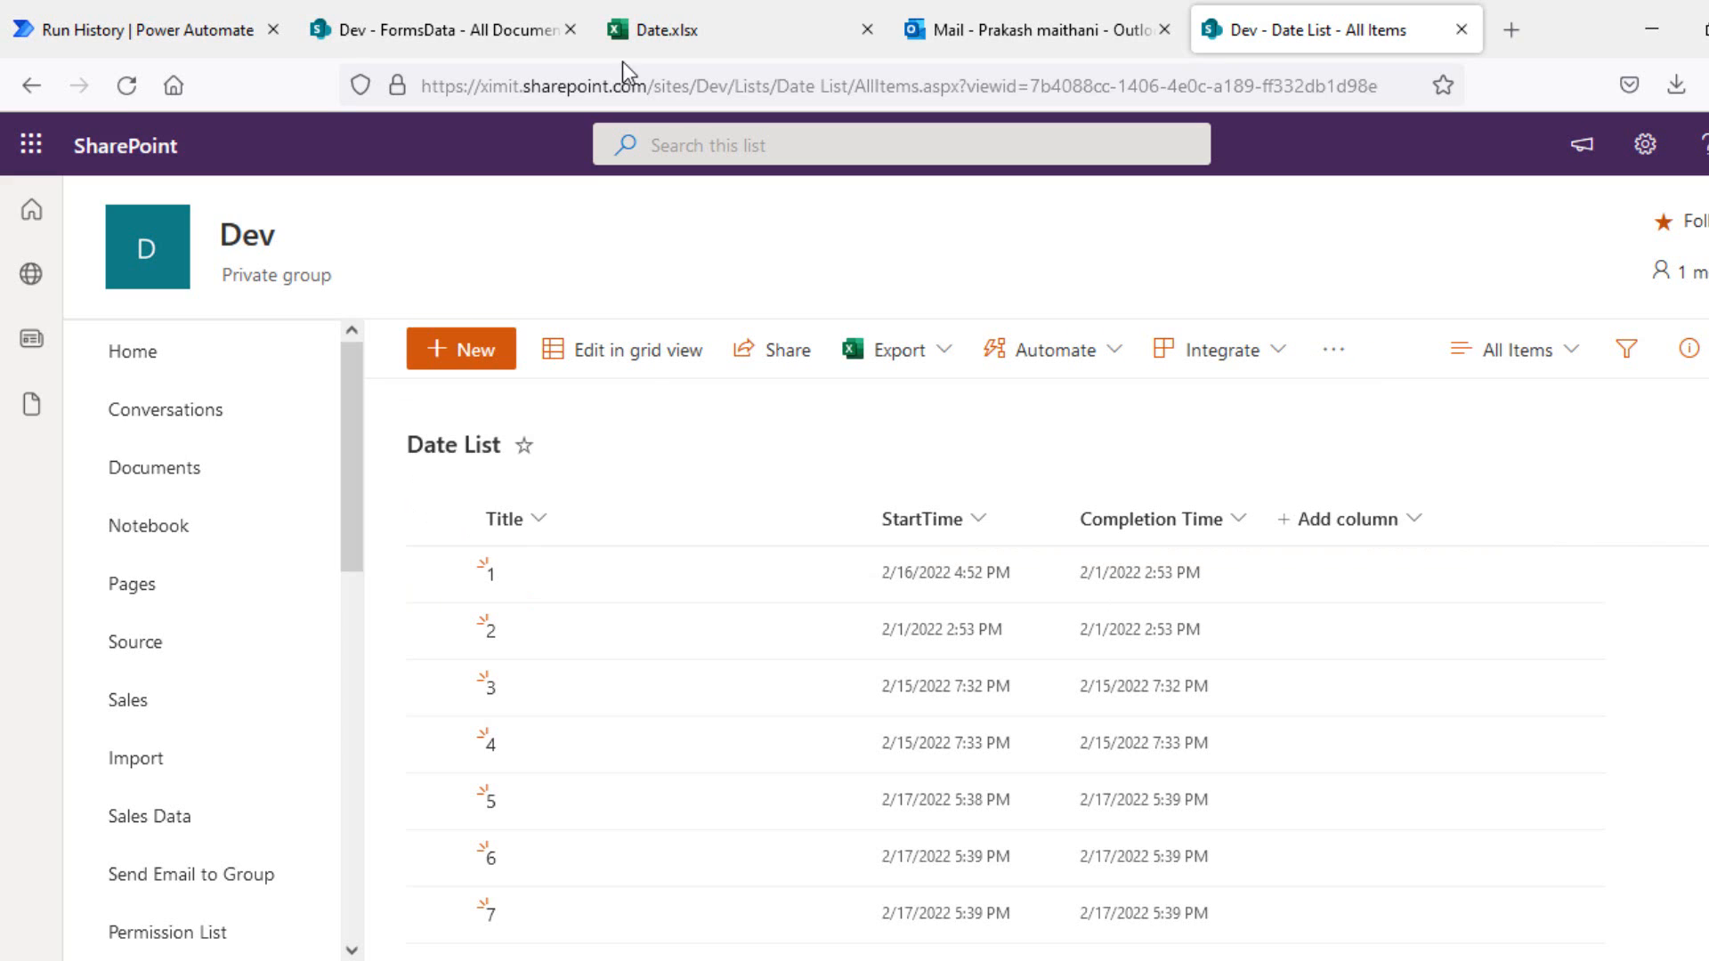
Step: Delete the Apply to each loop containing the Create item action
click(147, 26)
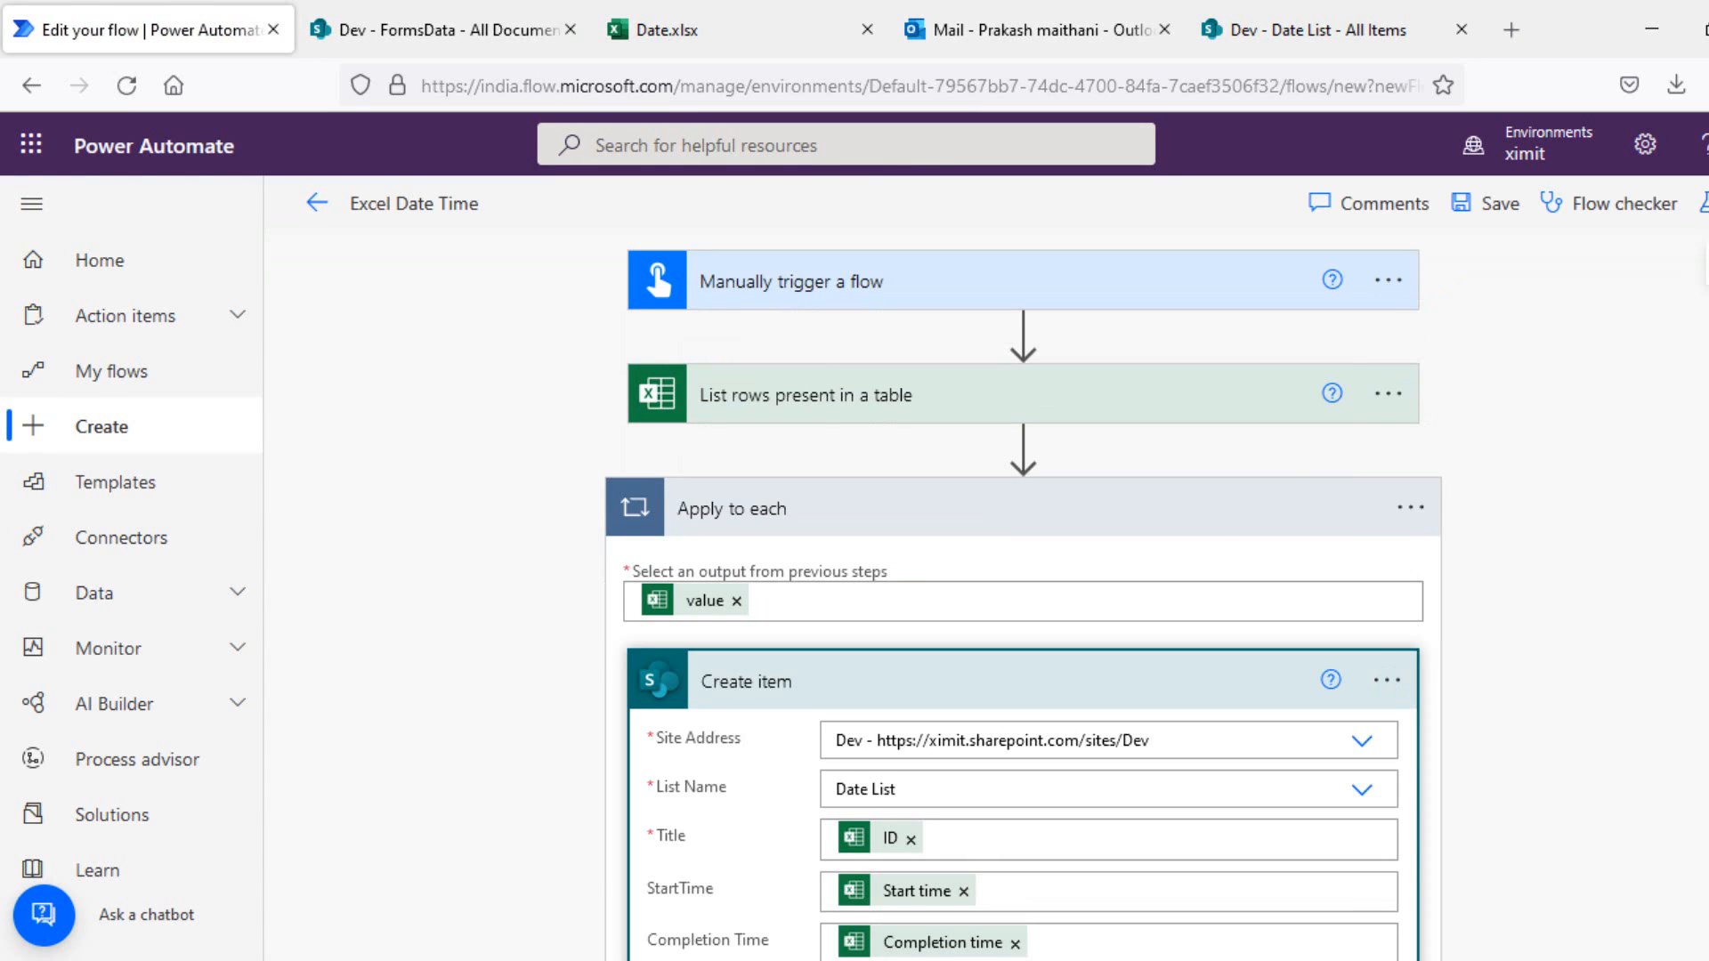
click(1218, 509)
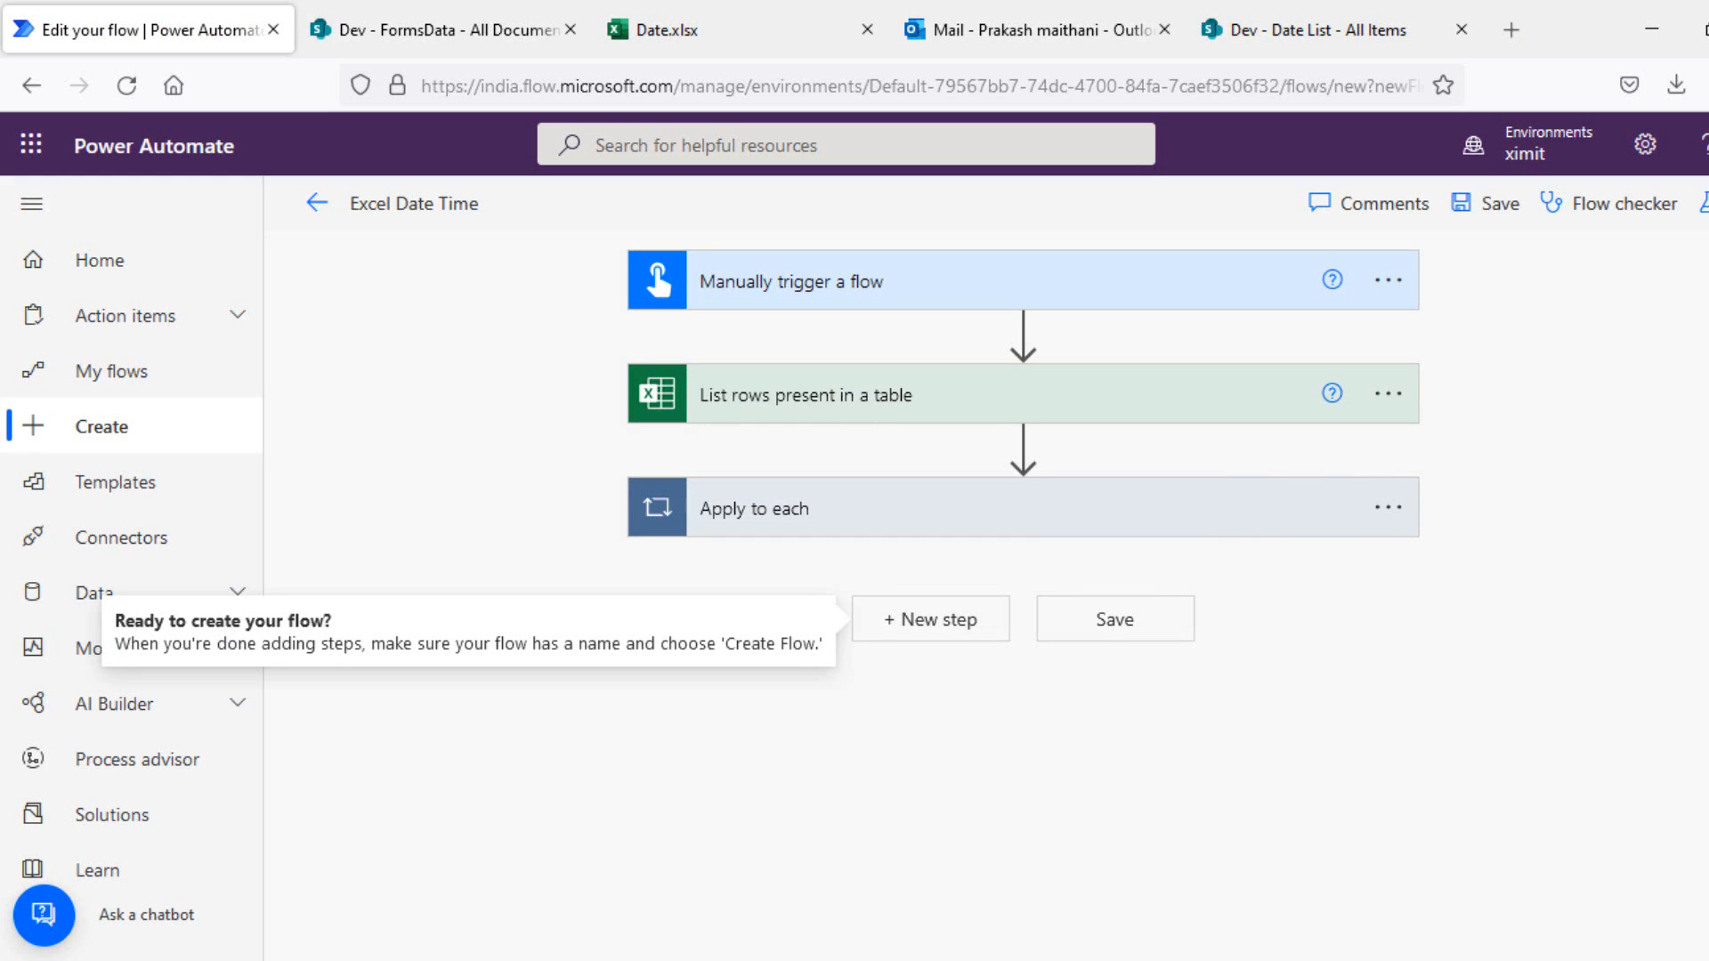
click(1388, 508)
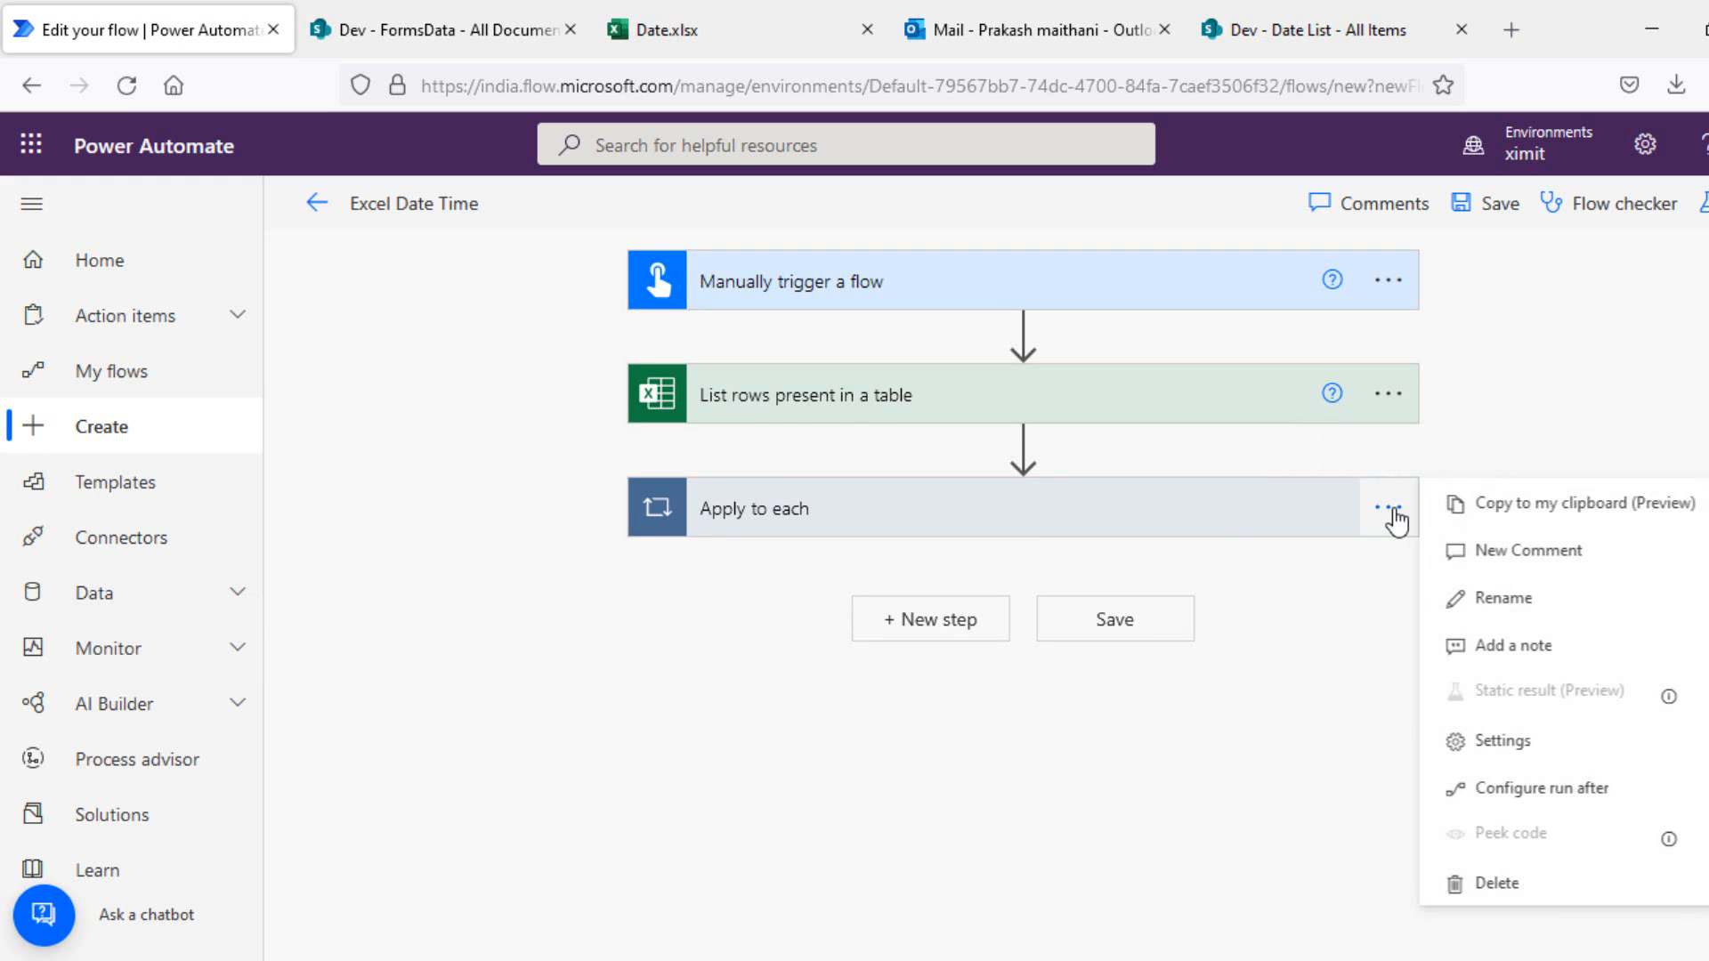
click(1505, 890)
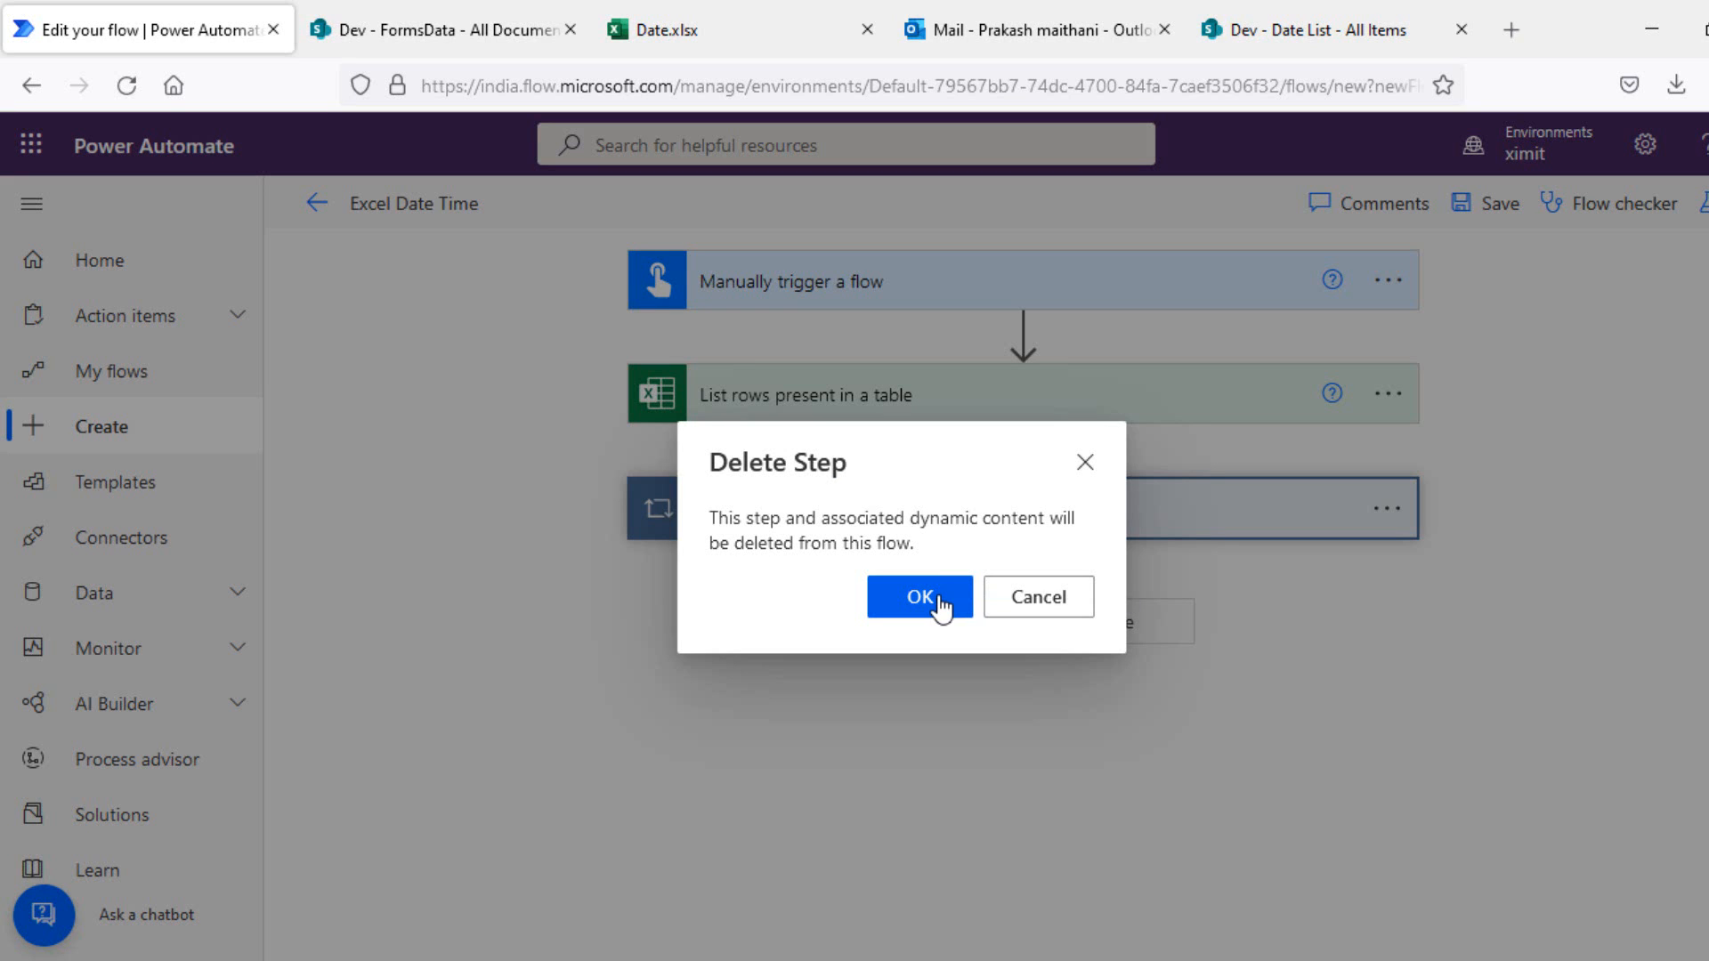
click(939, 609)
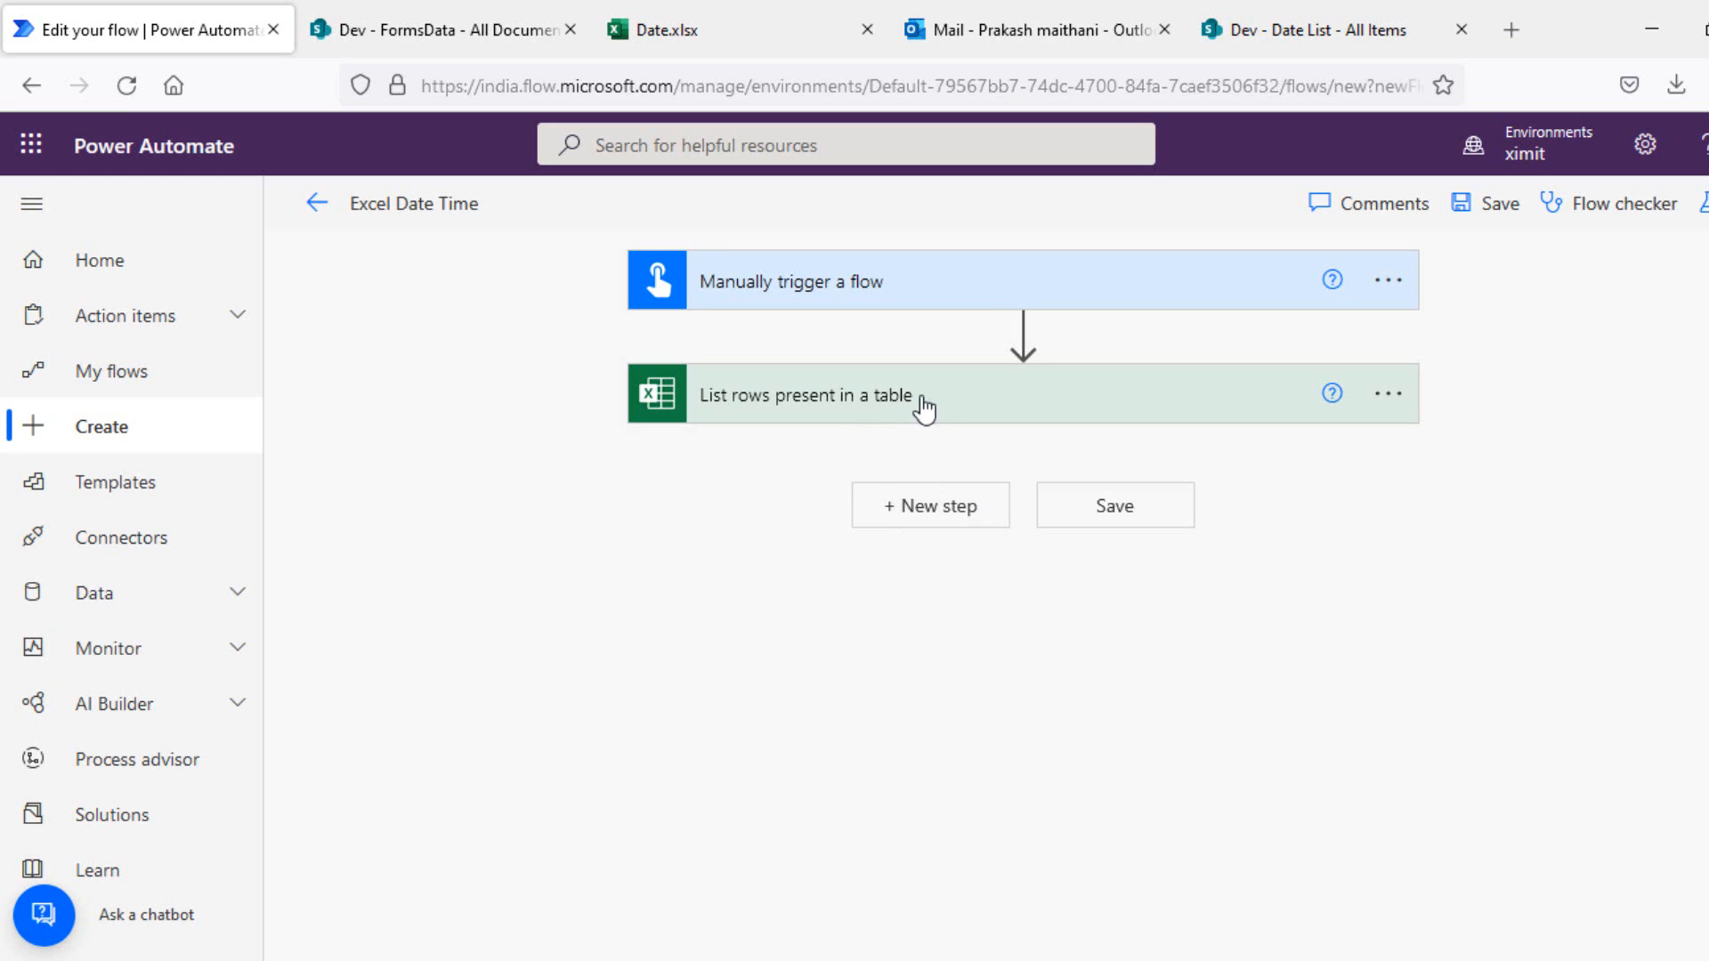
Step: Add a Create HTML table action right after List rows present in a table
click(916, 512)
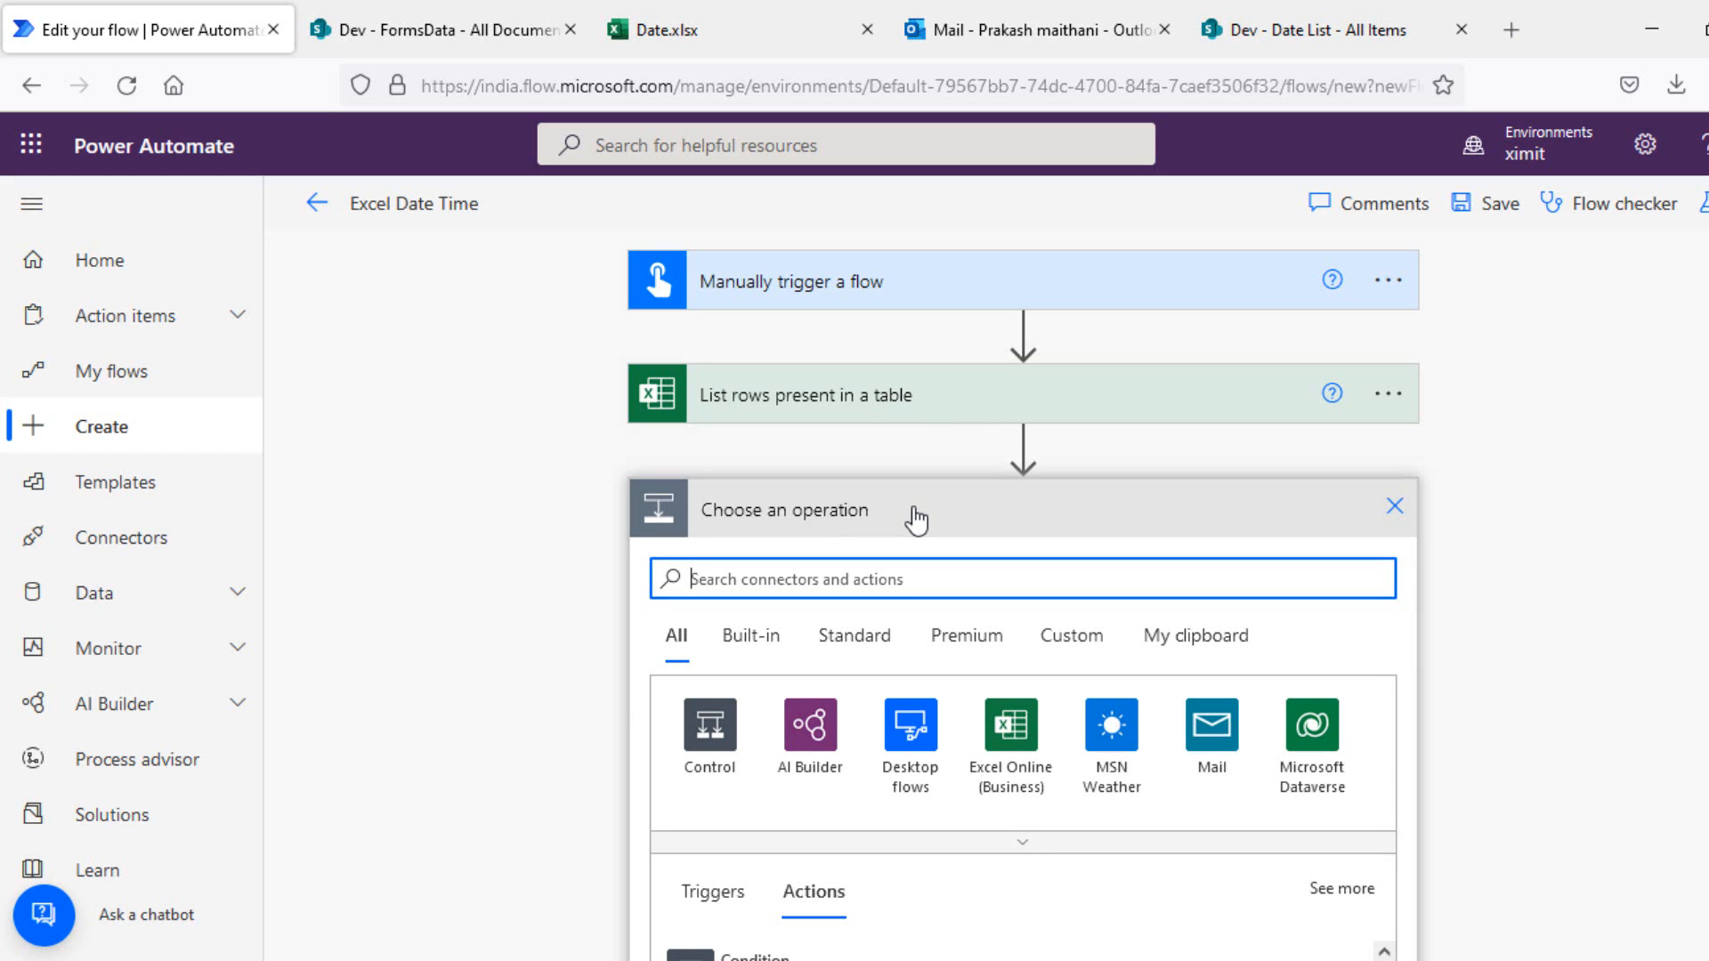
text(create)
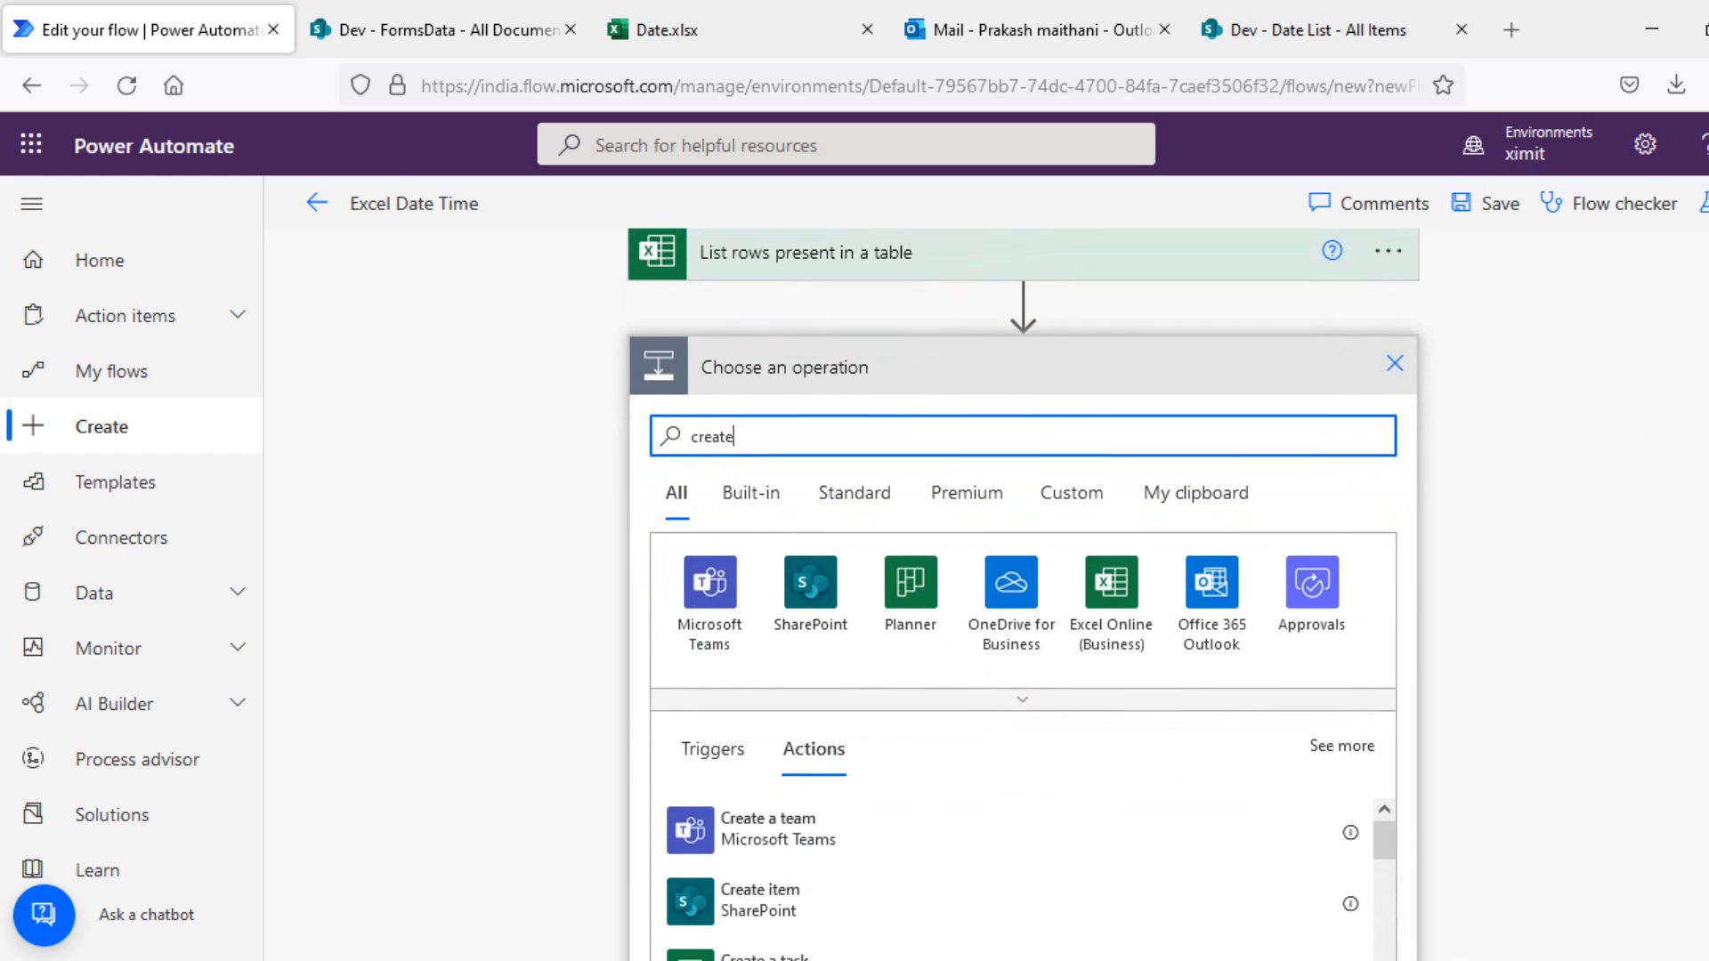
text( html)
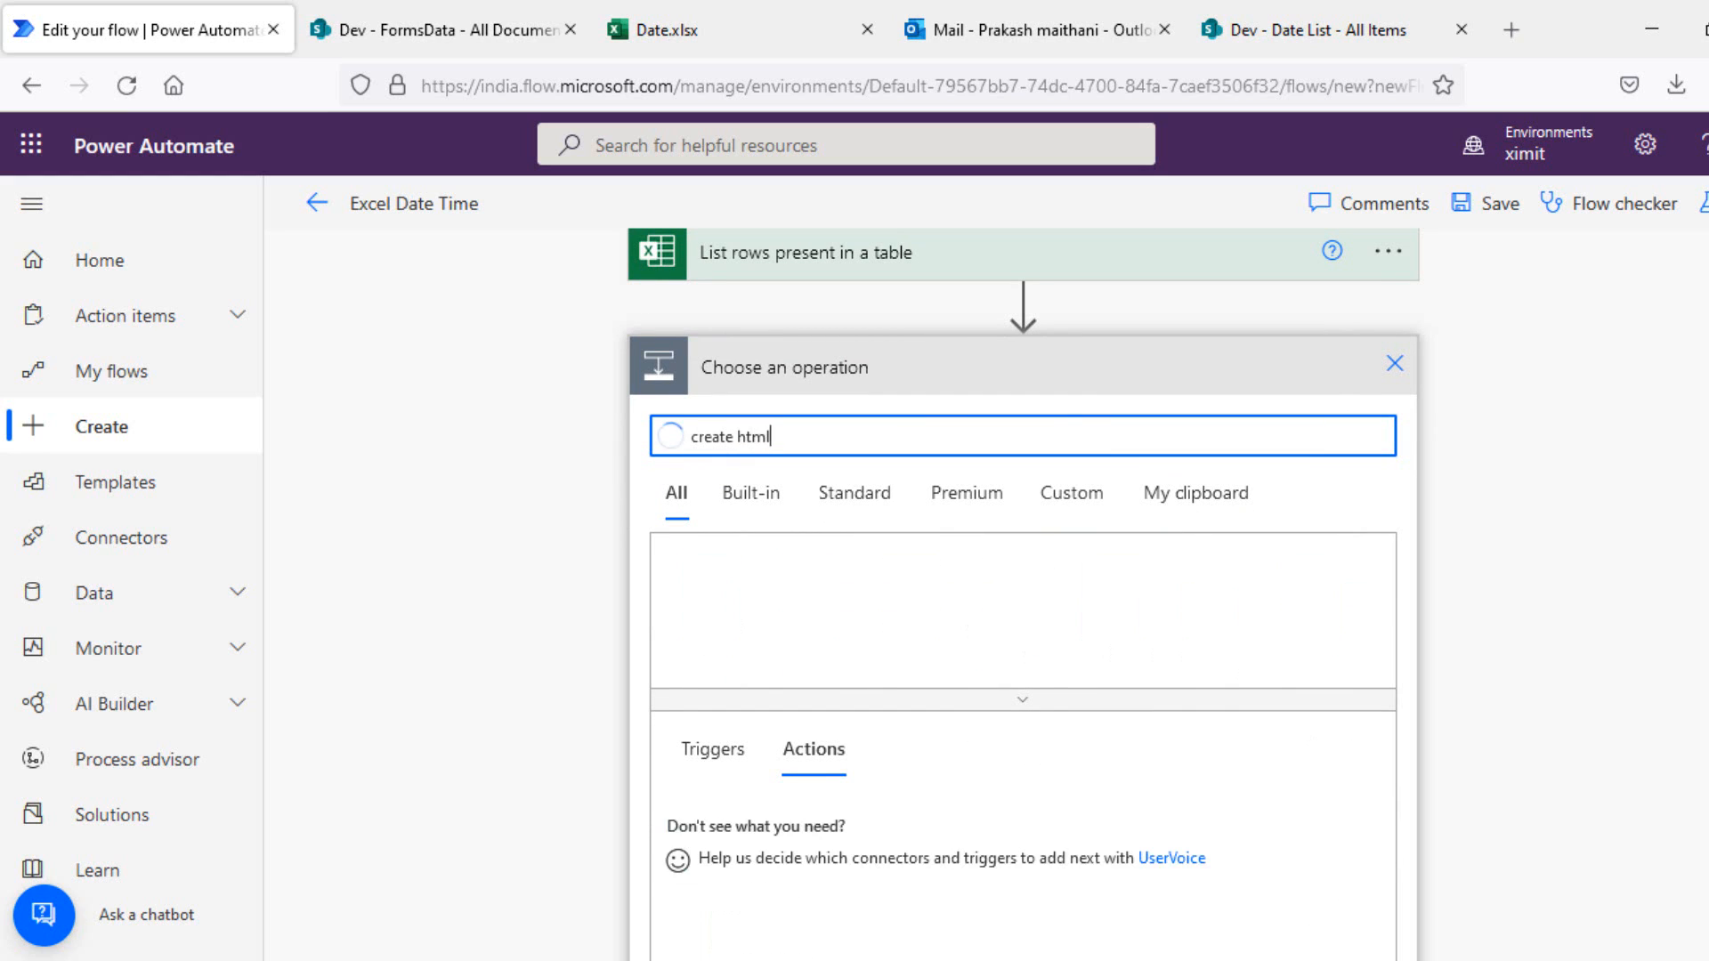
scroll(977, 849, down, 1)
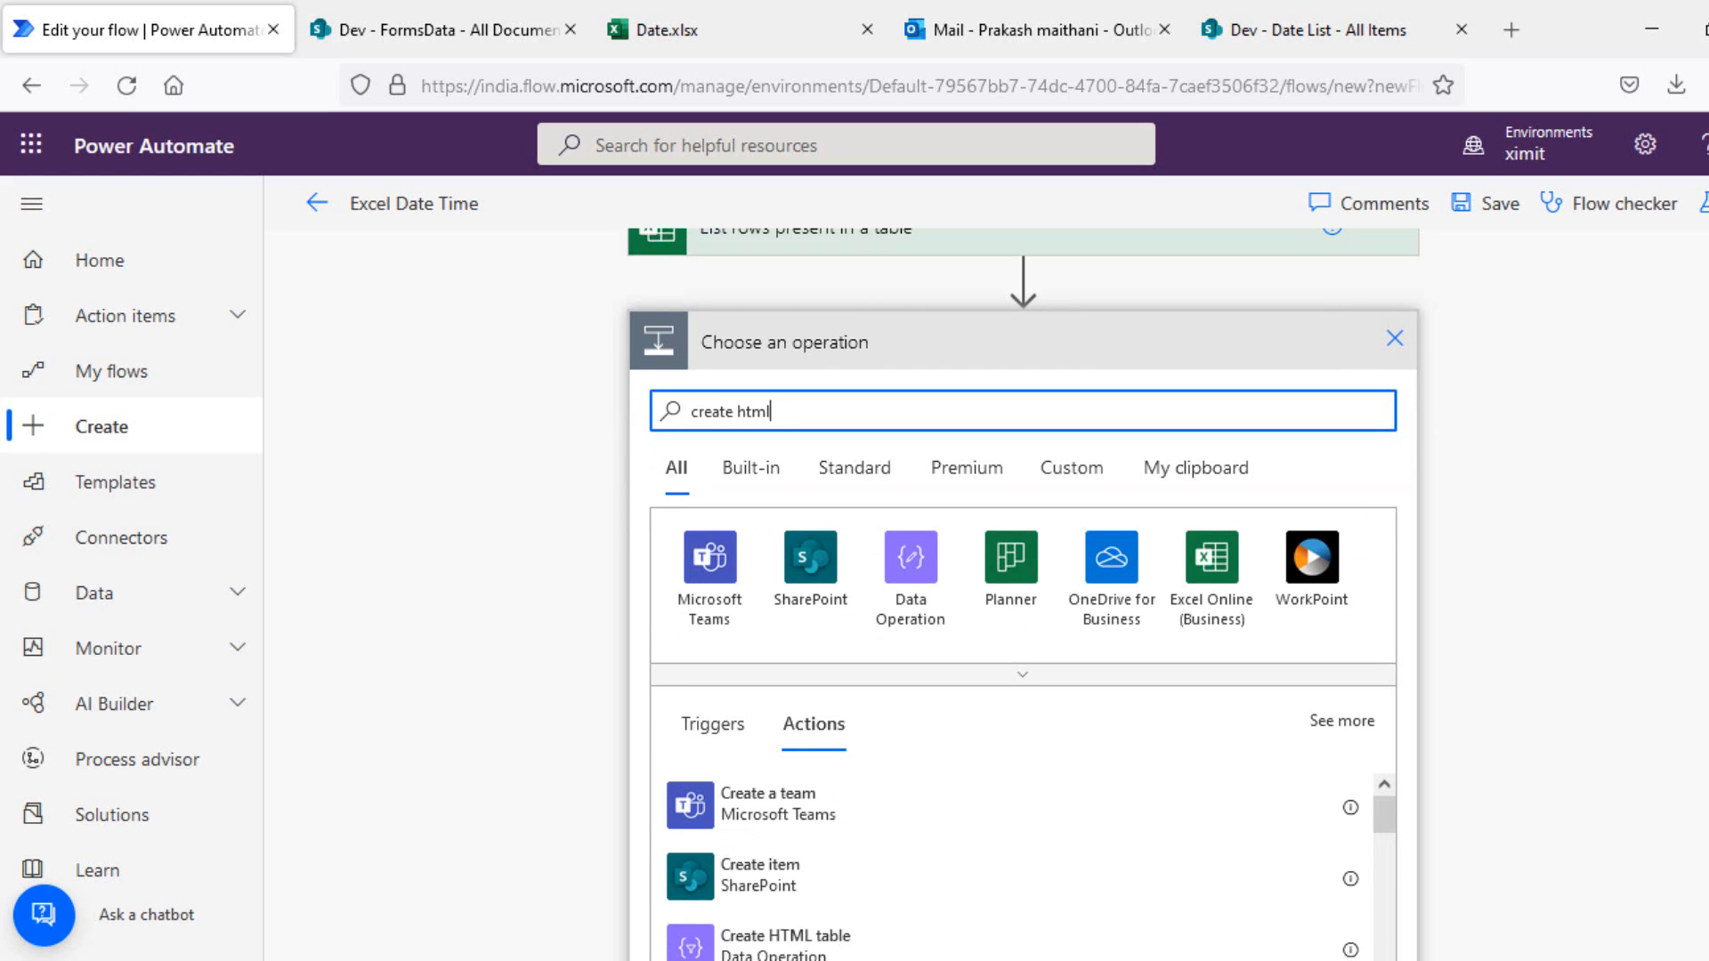
click(846, 862)
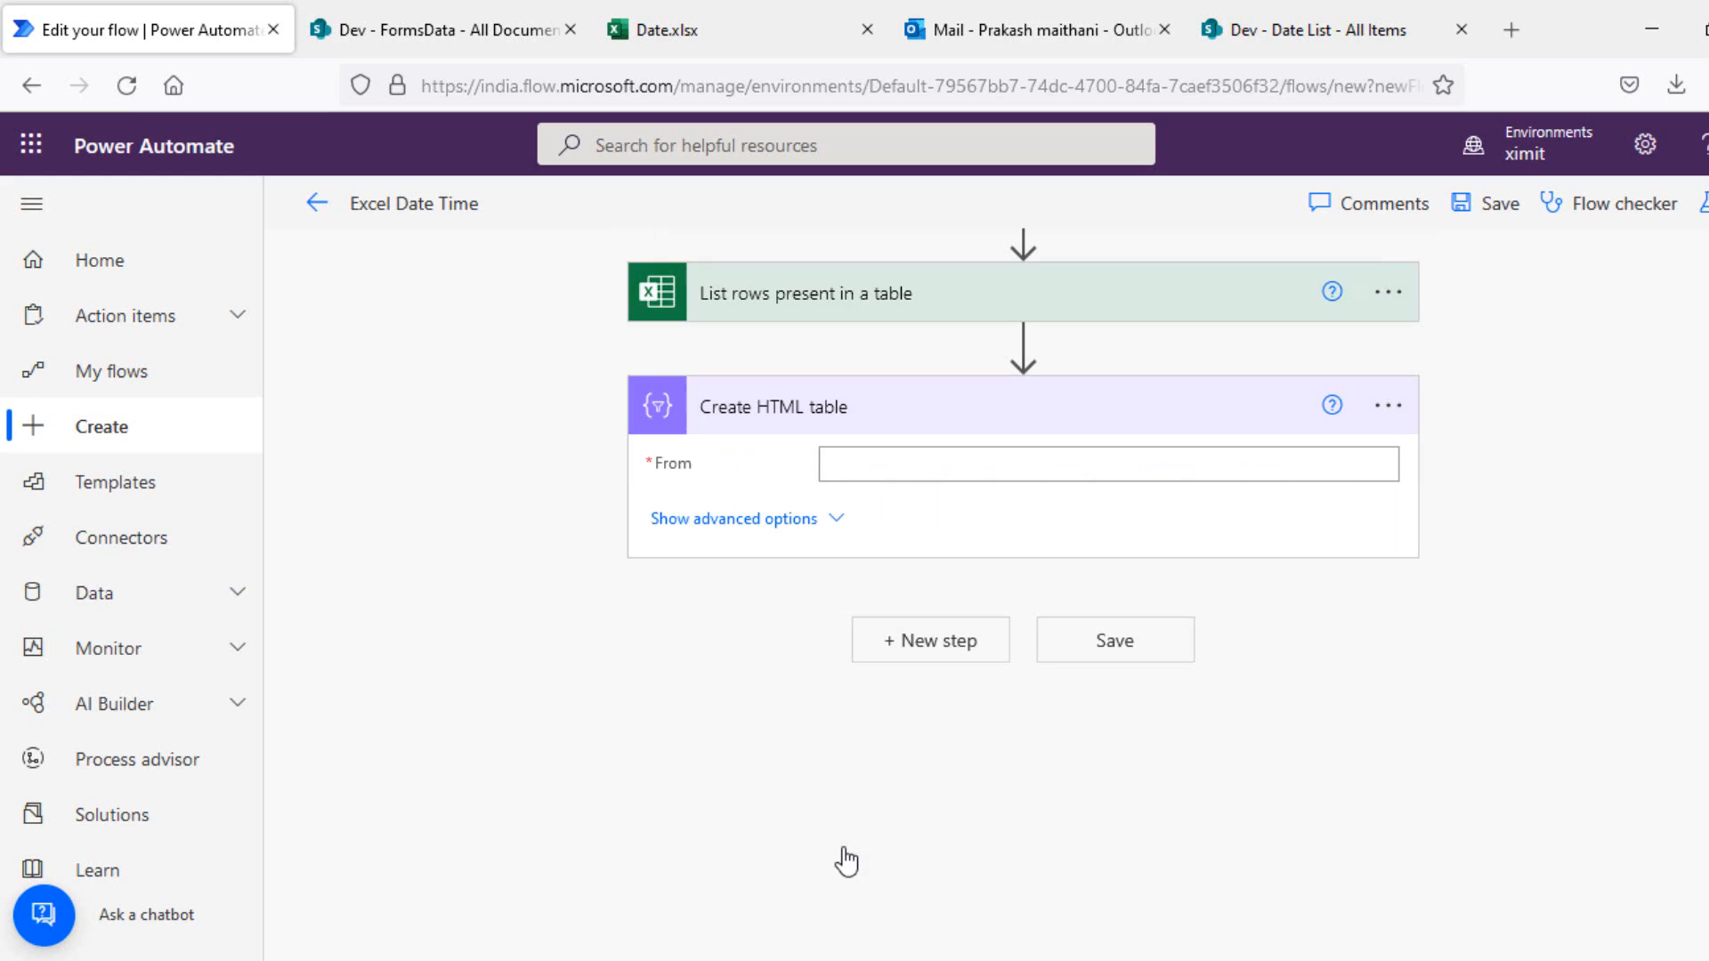
Step: Set the HTML table's From to the Excel rows value, with a custom column header 'StartTime'
click(1035, 464)
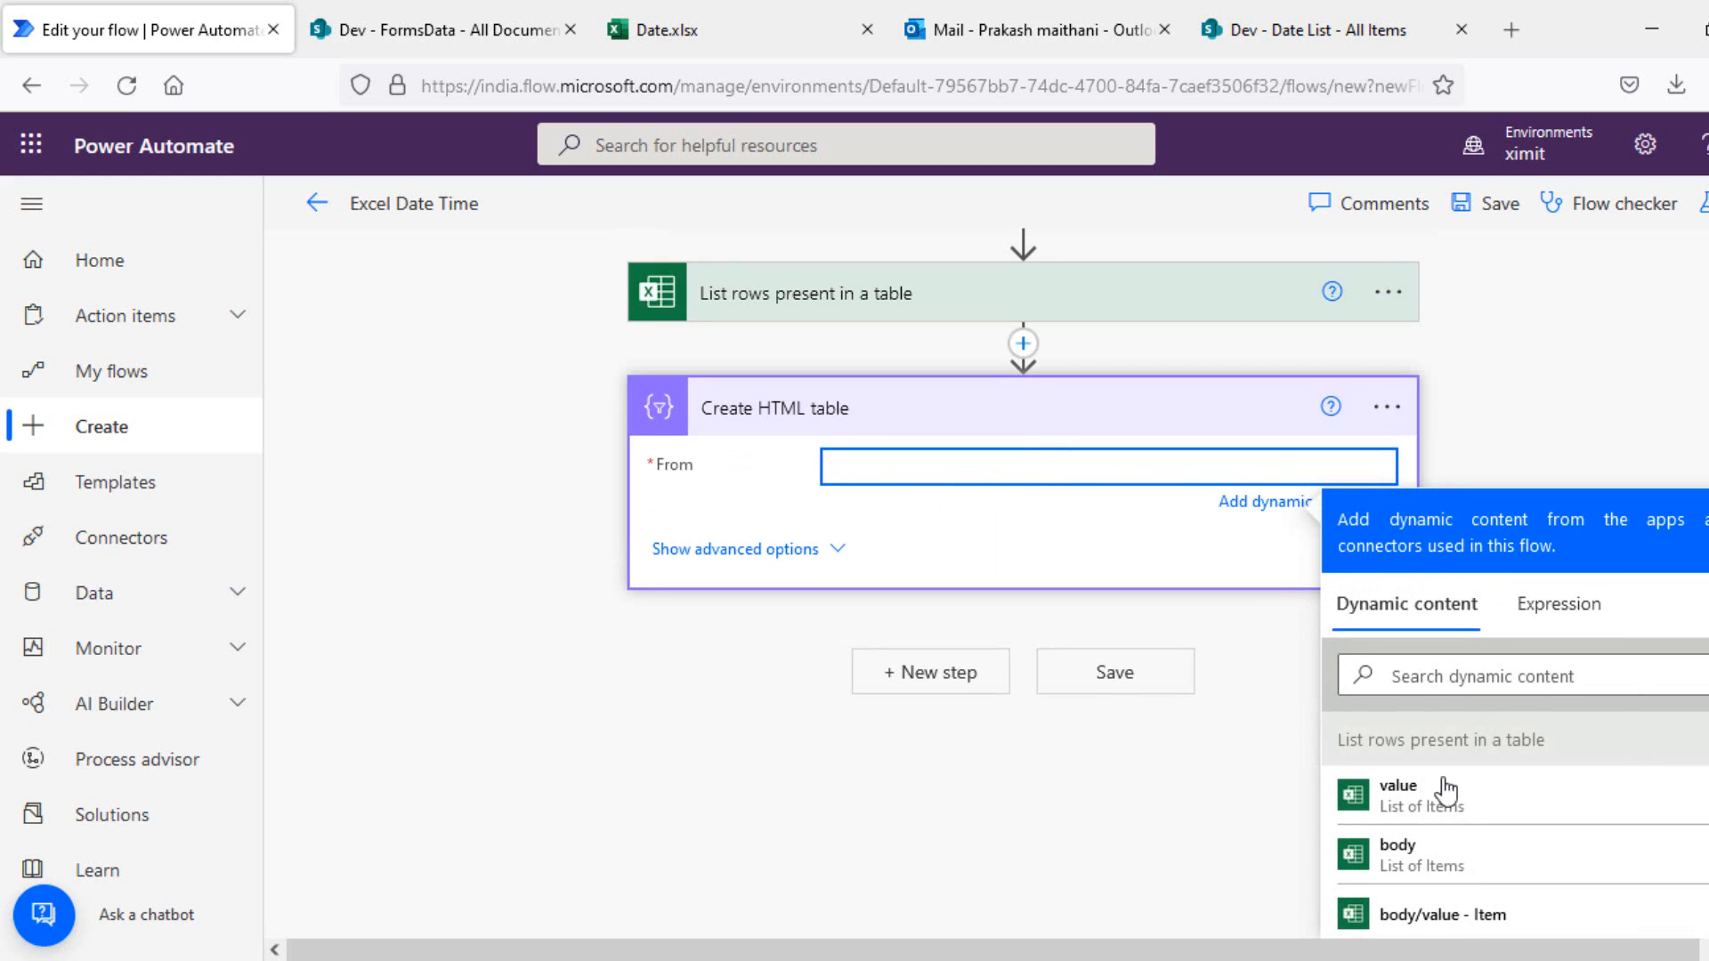
click(1463, 812)
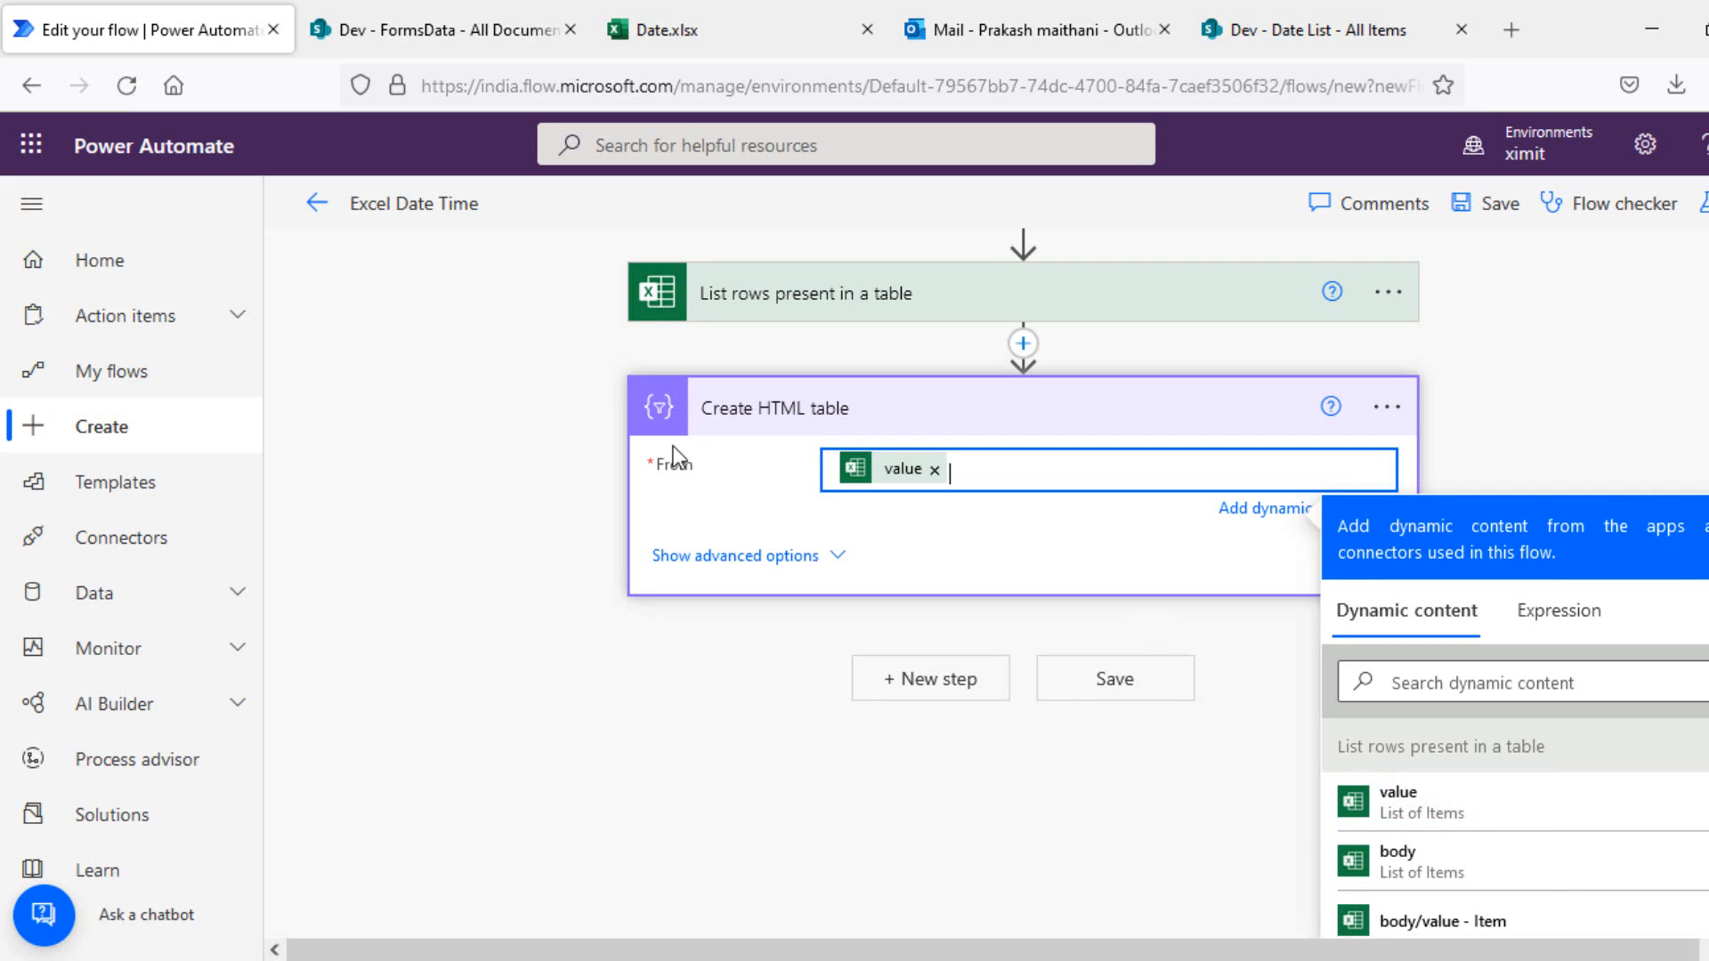
click(829, 558)
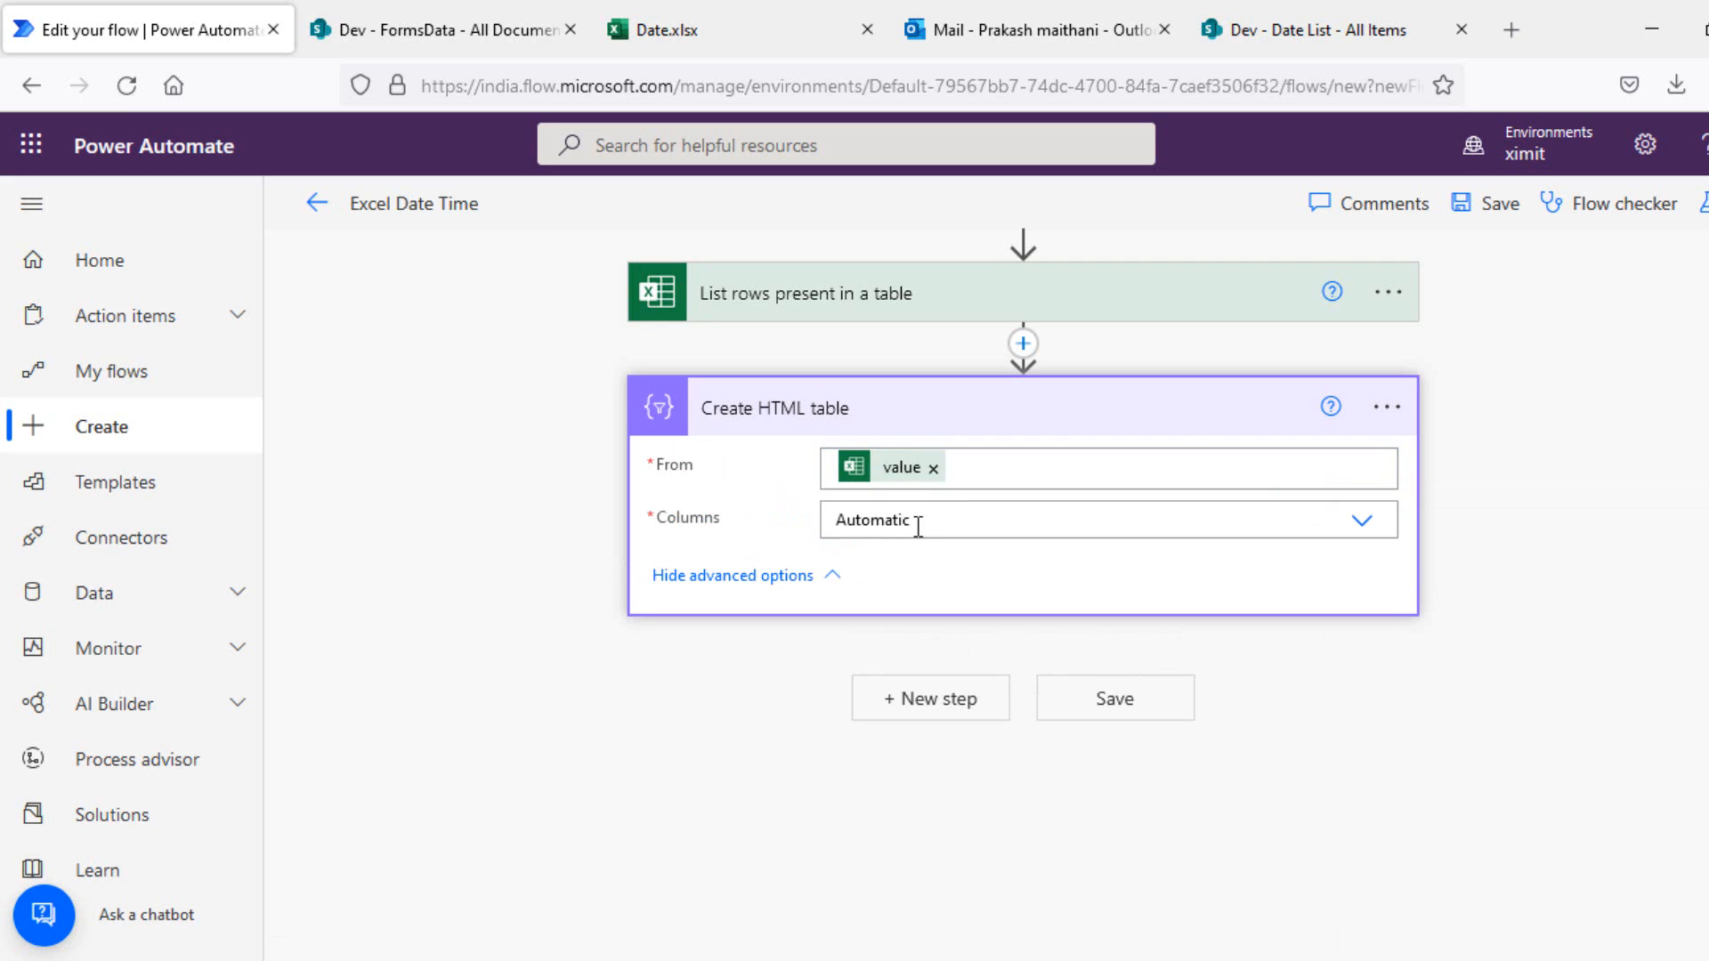
click(931, 519)
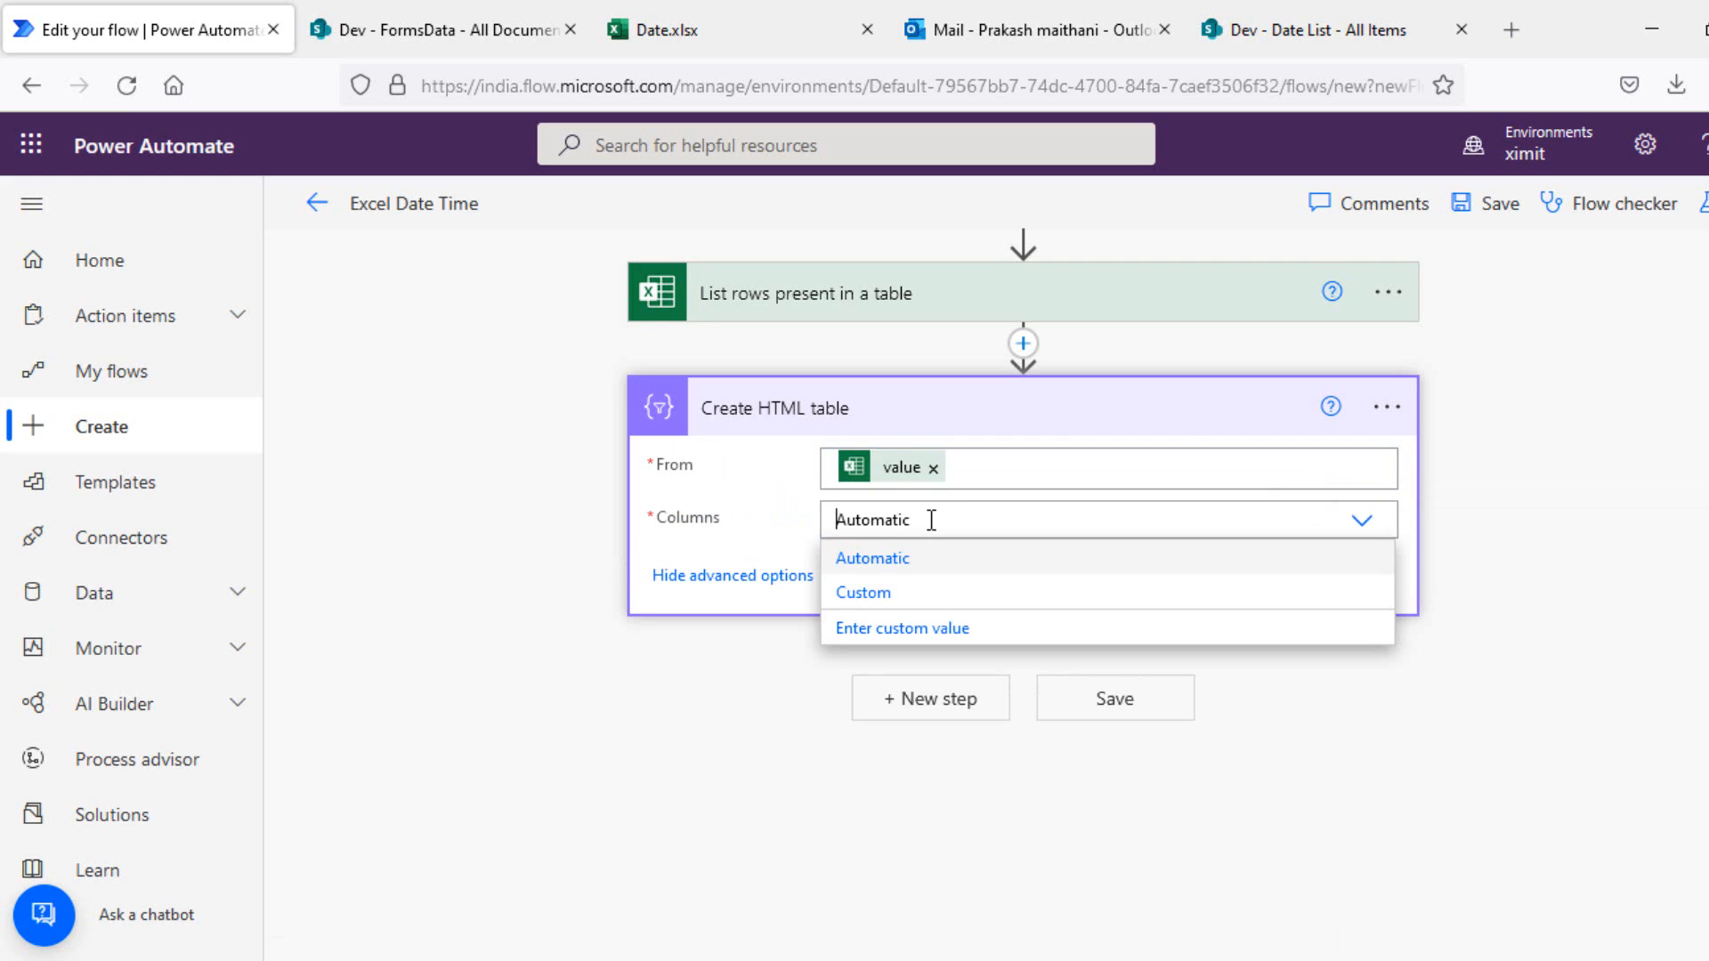
click(876, 593)
click(776, 587)
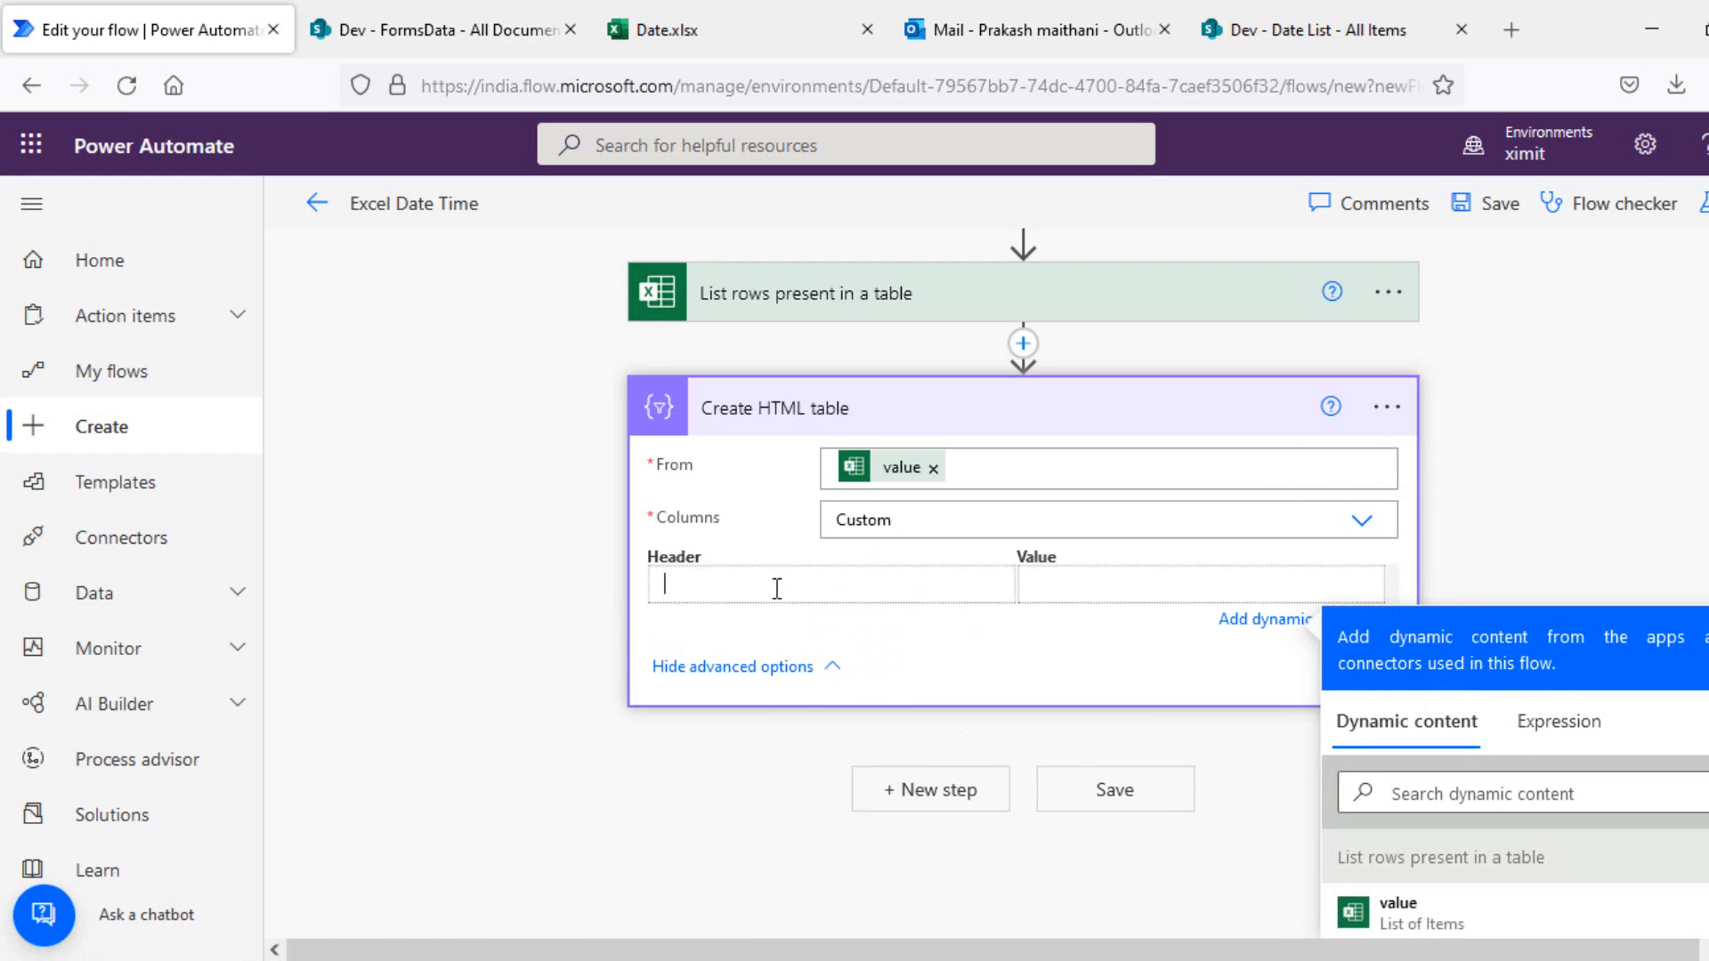
text(Start)
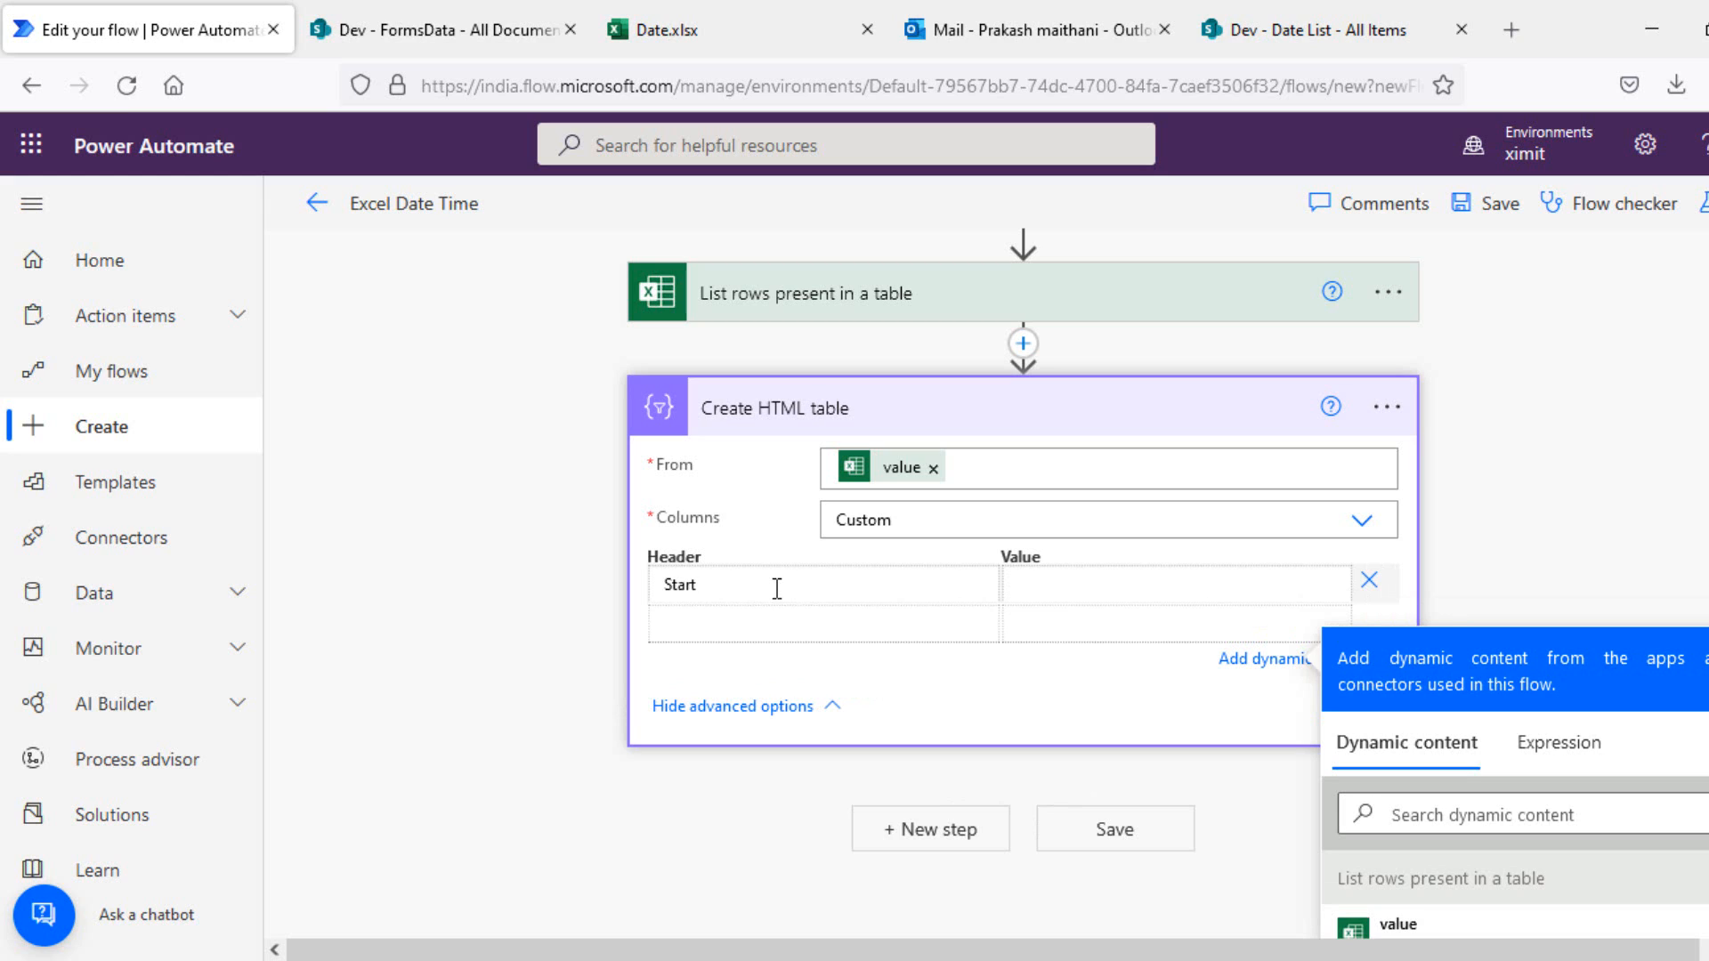
text(Time)
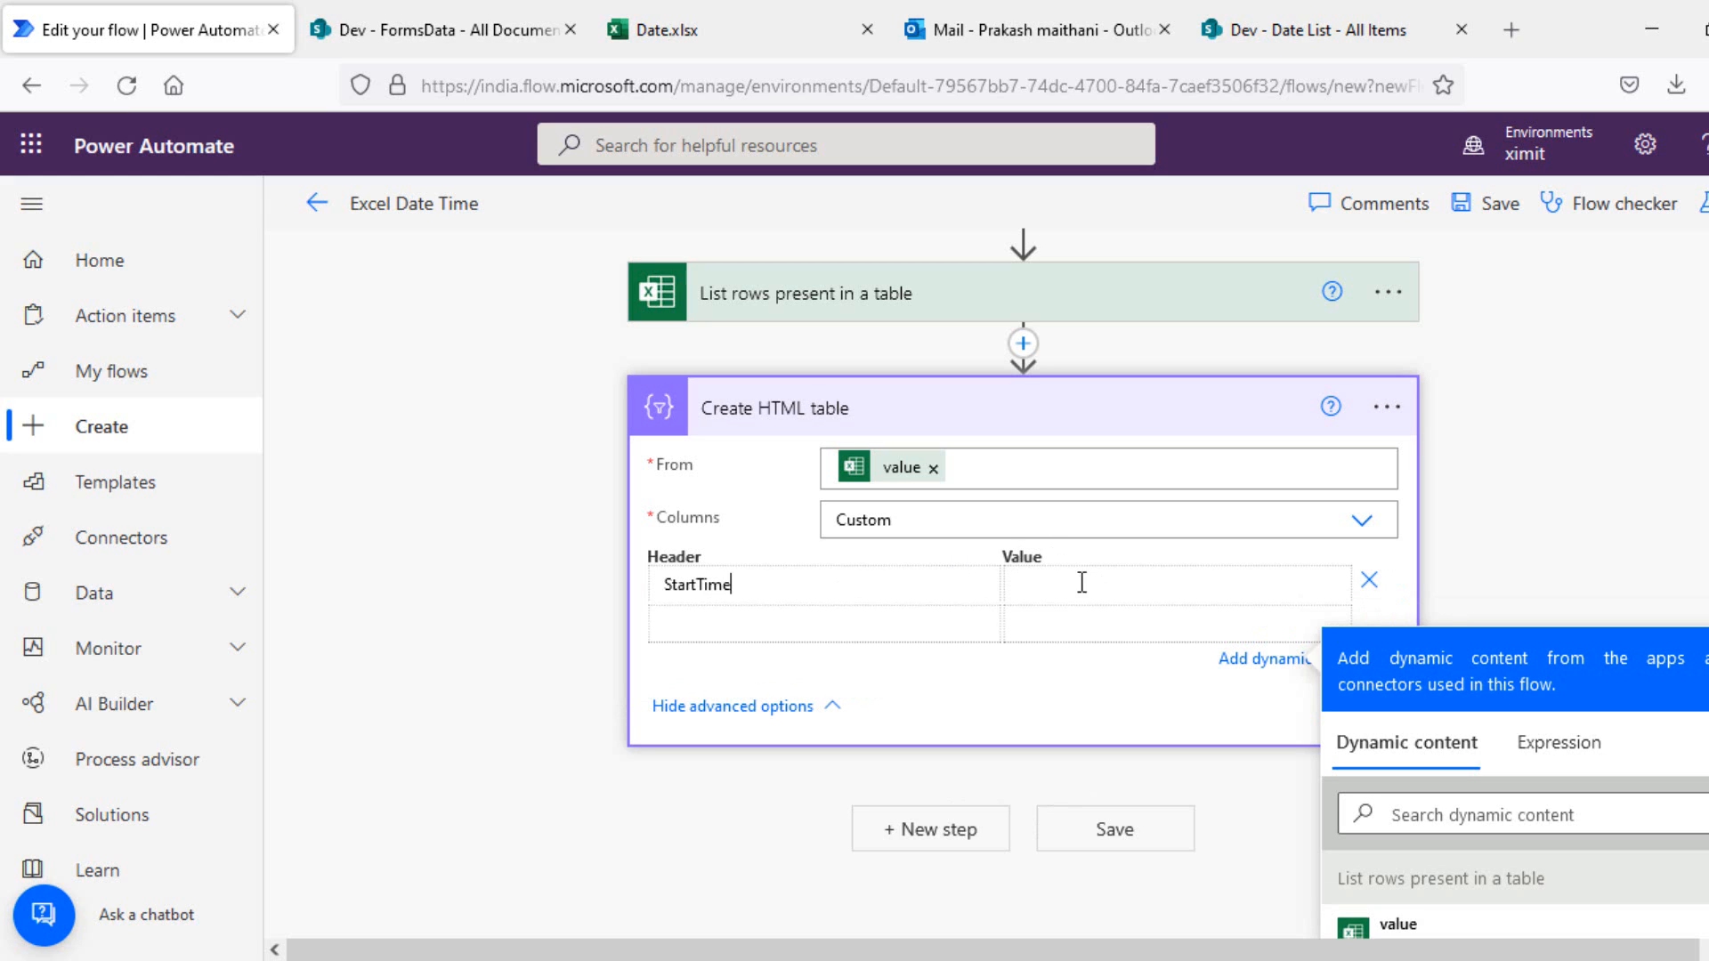
Step: Set the StartTime value to formatDateTime(item()?['Start time'],'MM/dd/yyyy hh:mm:ss tt')
click(1082, 583)
click(1565, 749)
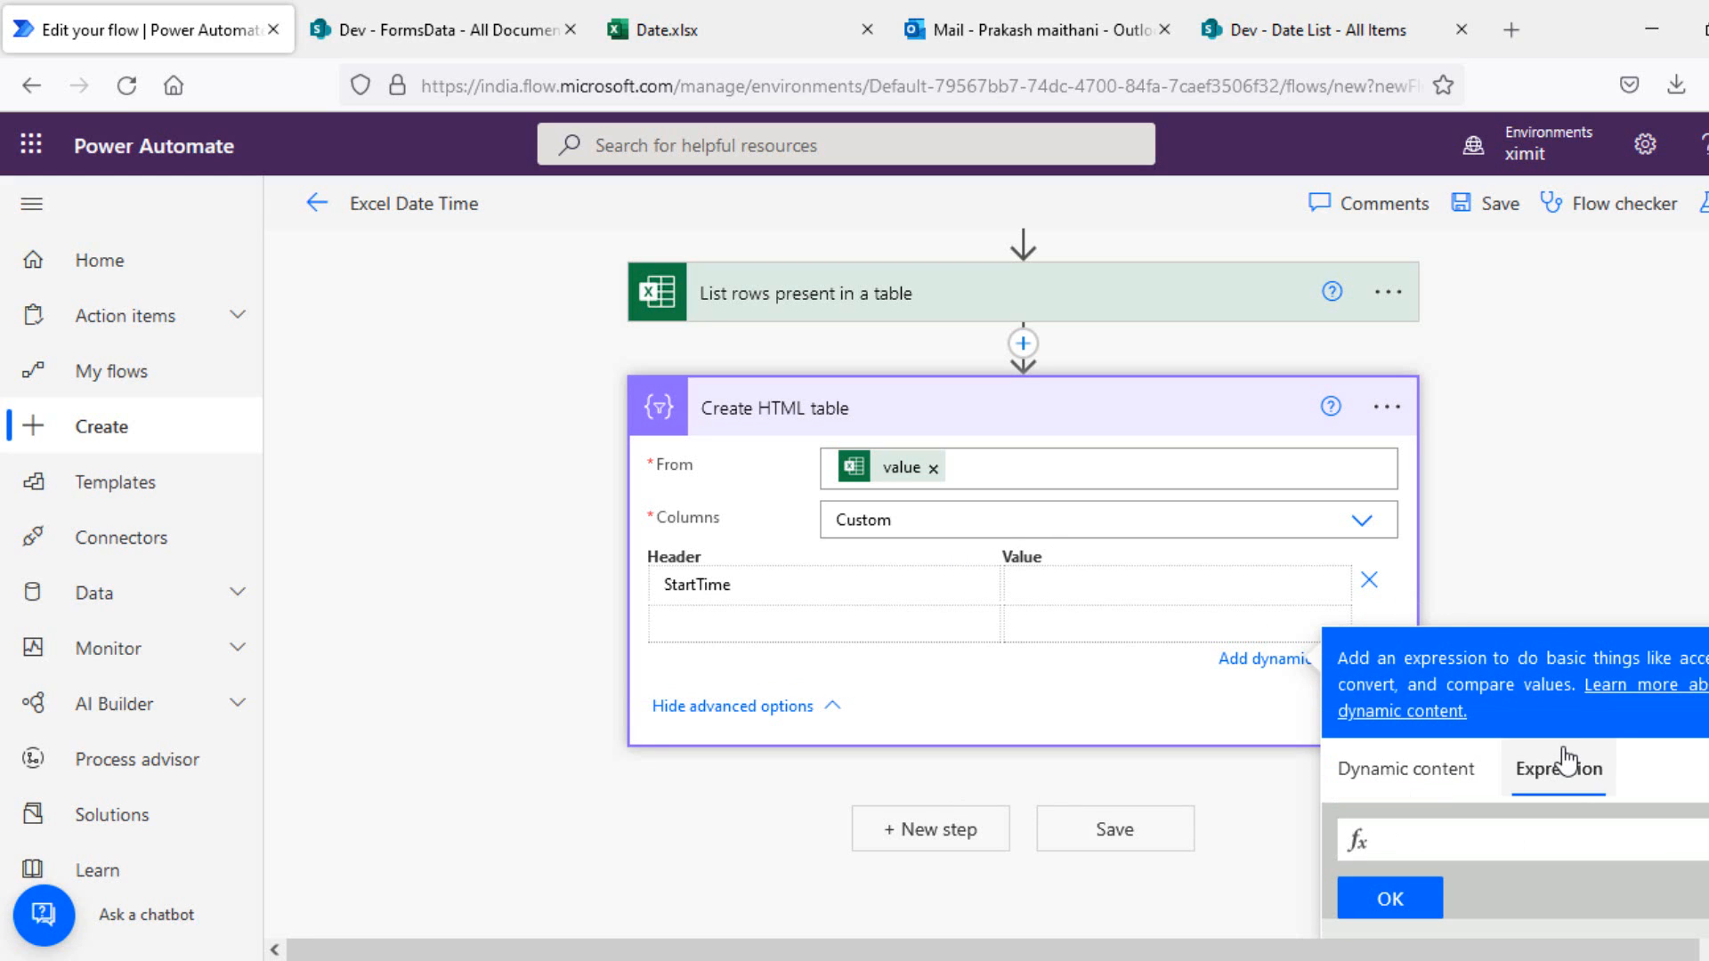
scroll(1515, 566, down, 1)
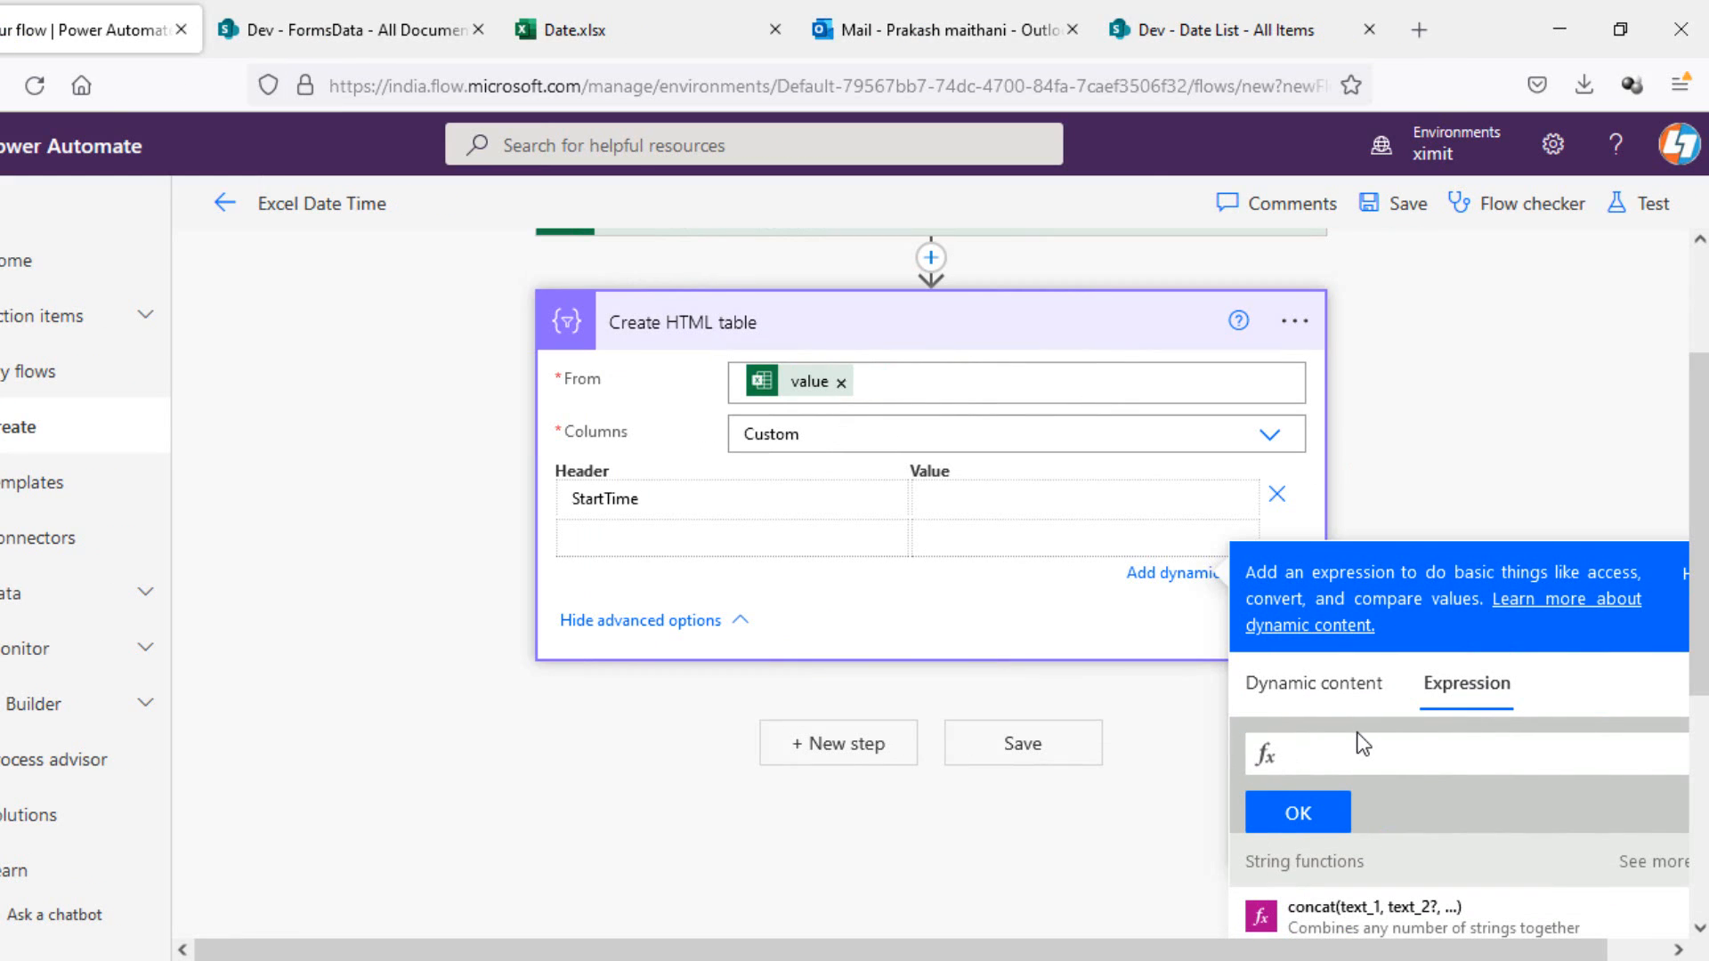
text(form)
key(Return)
text(()
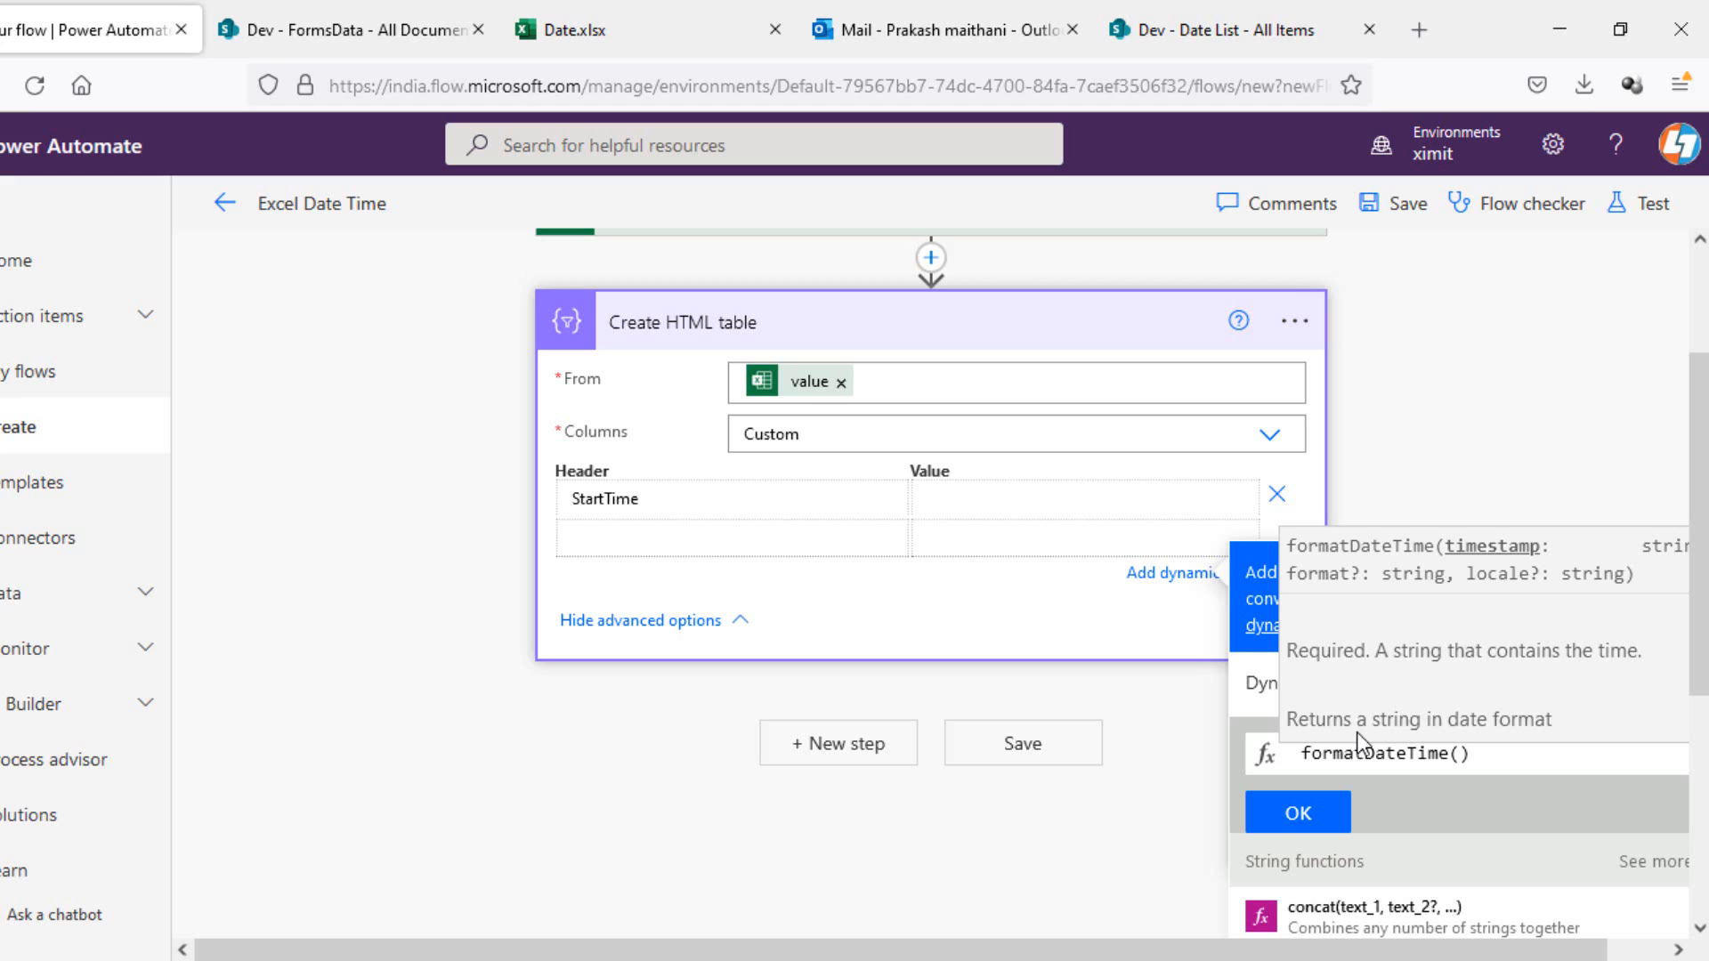
text(ite)
key(Return)
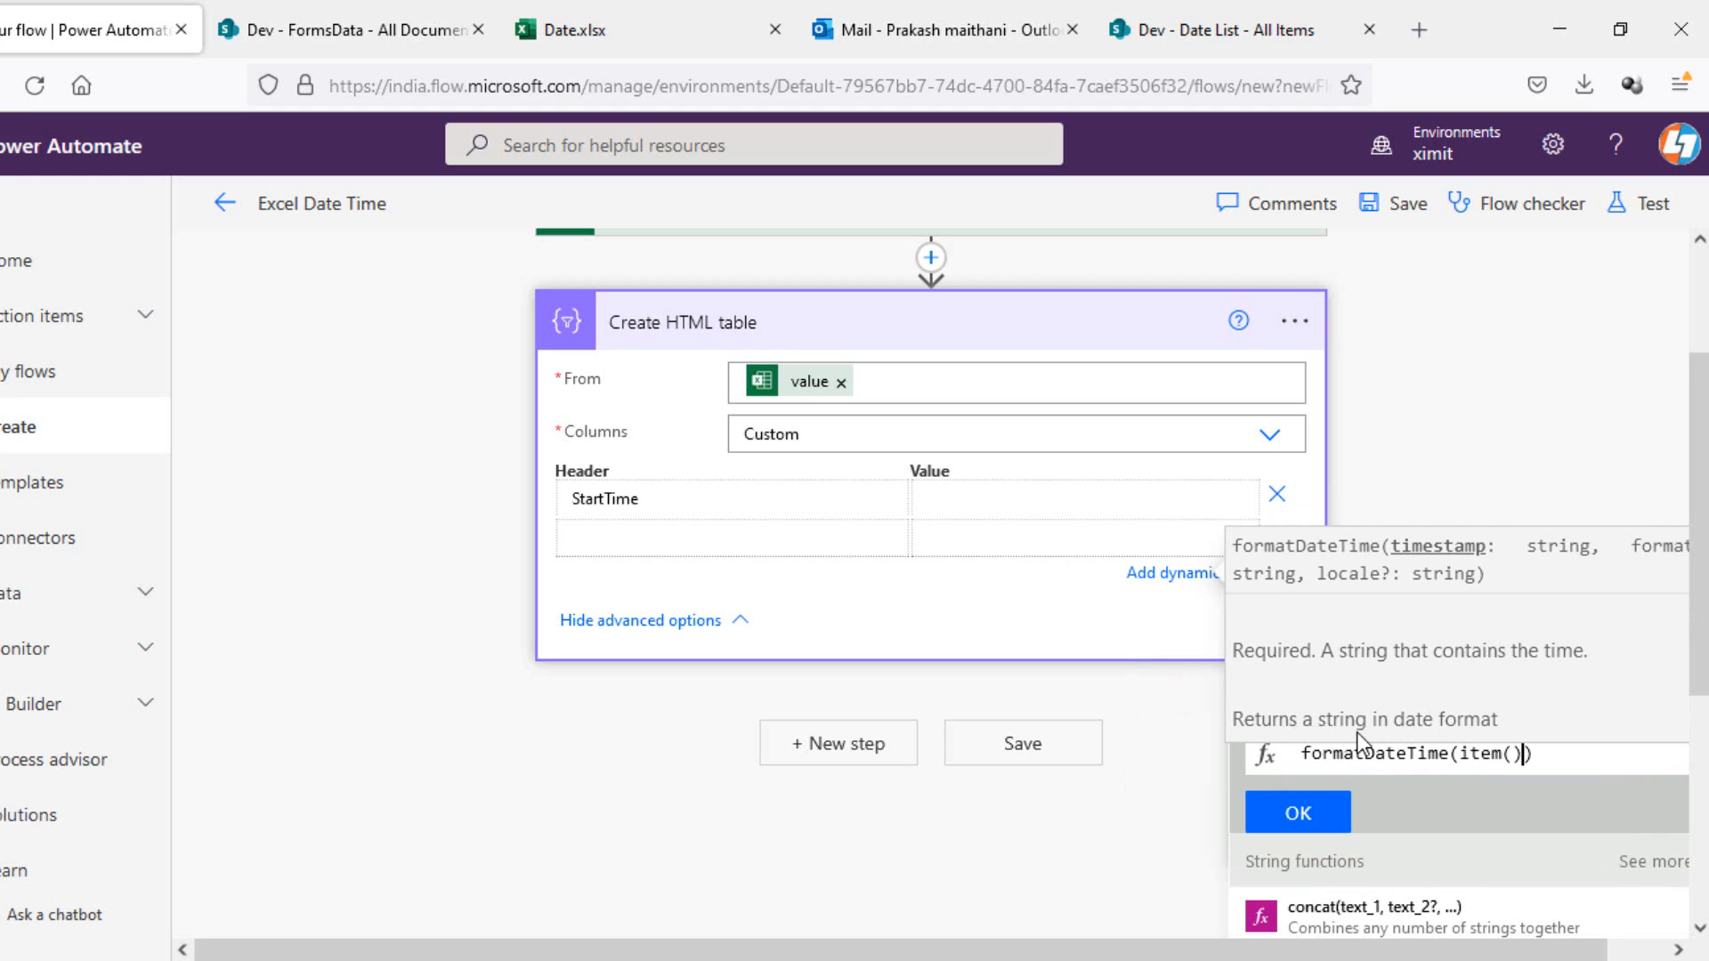
text(?[)
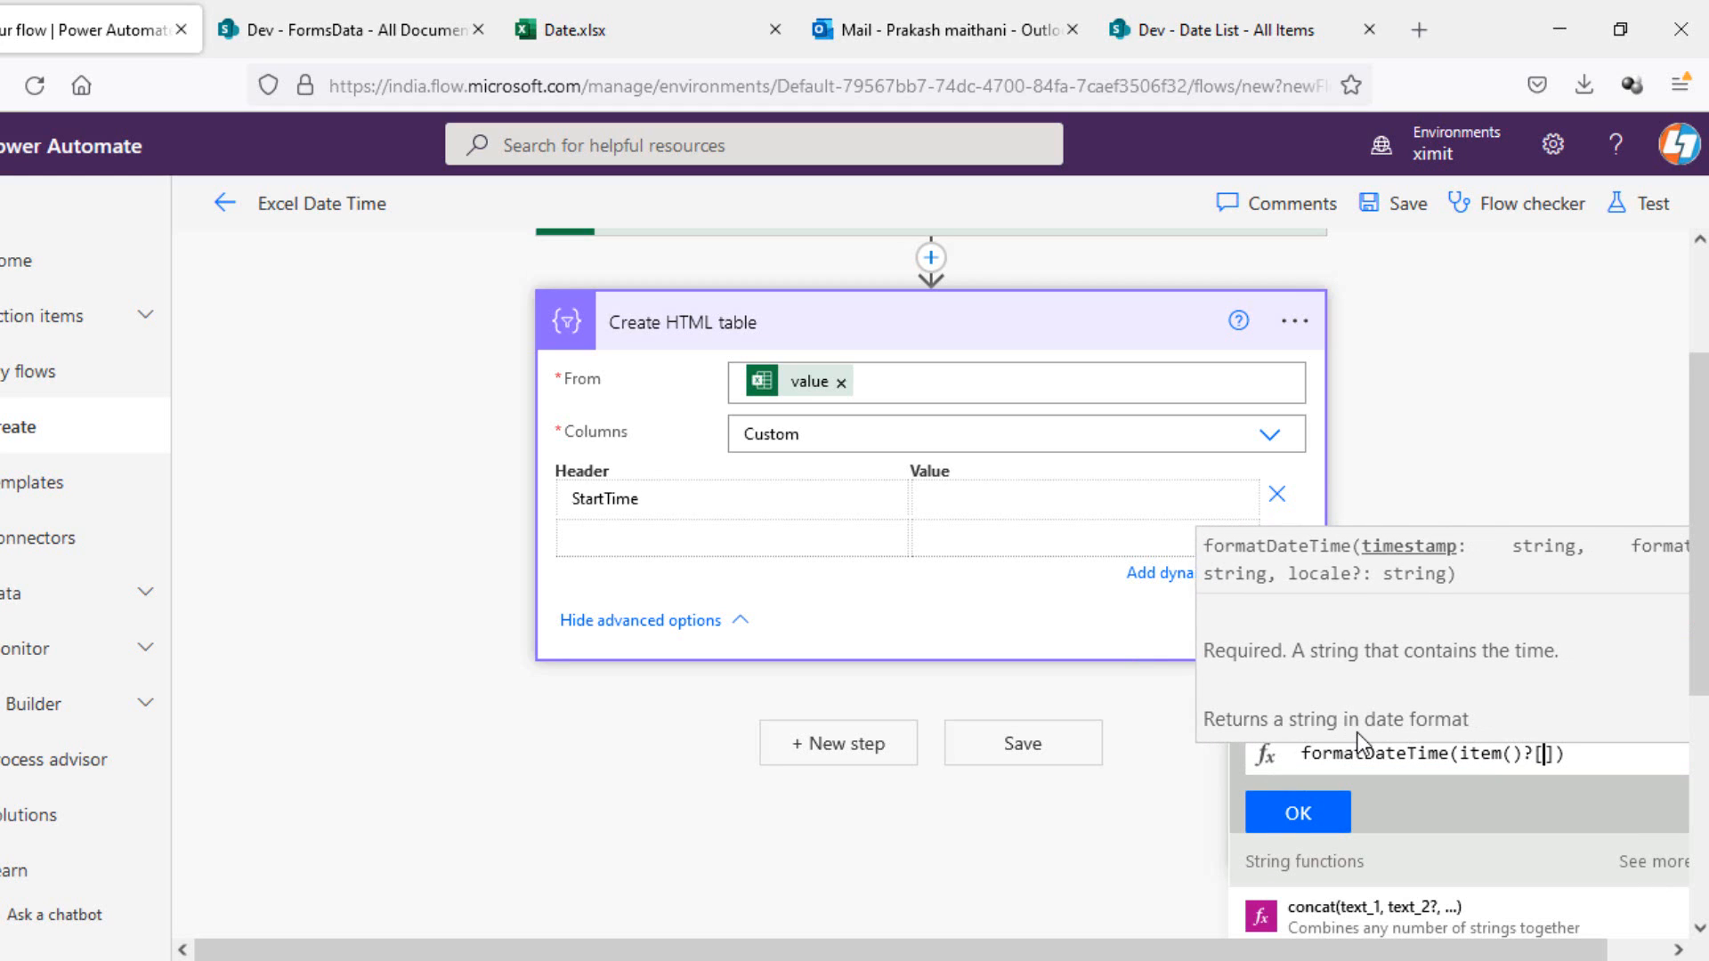
text(')
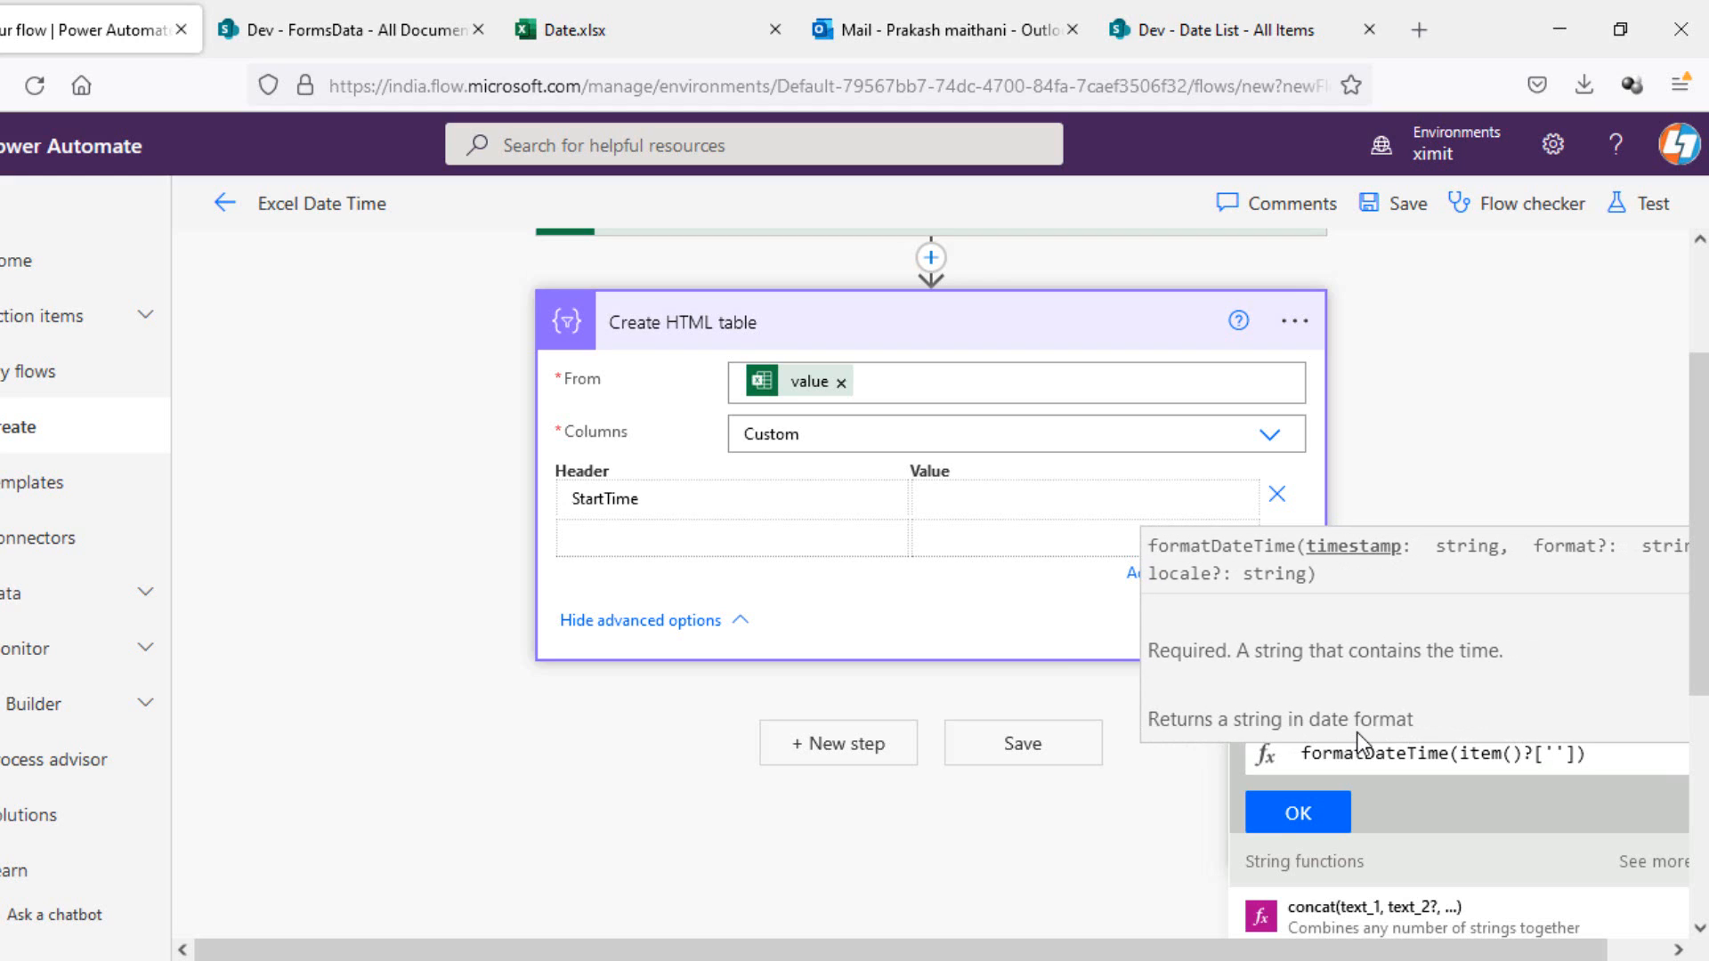
text(Start )
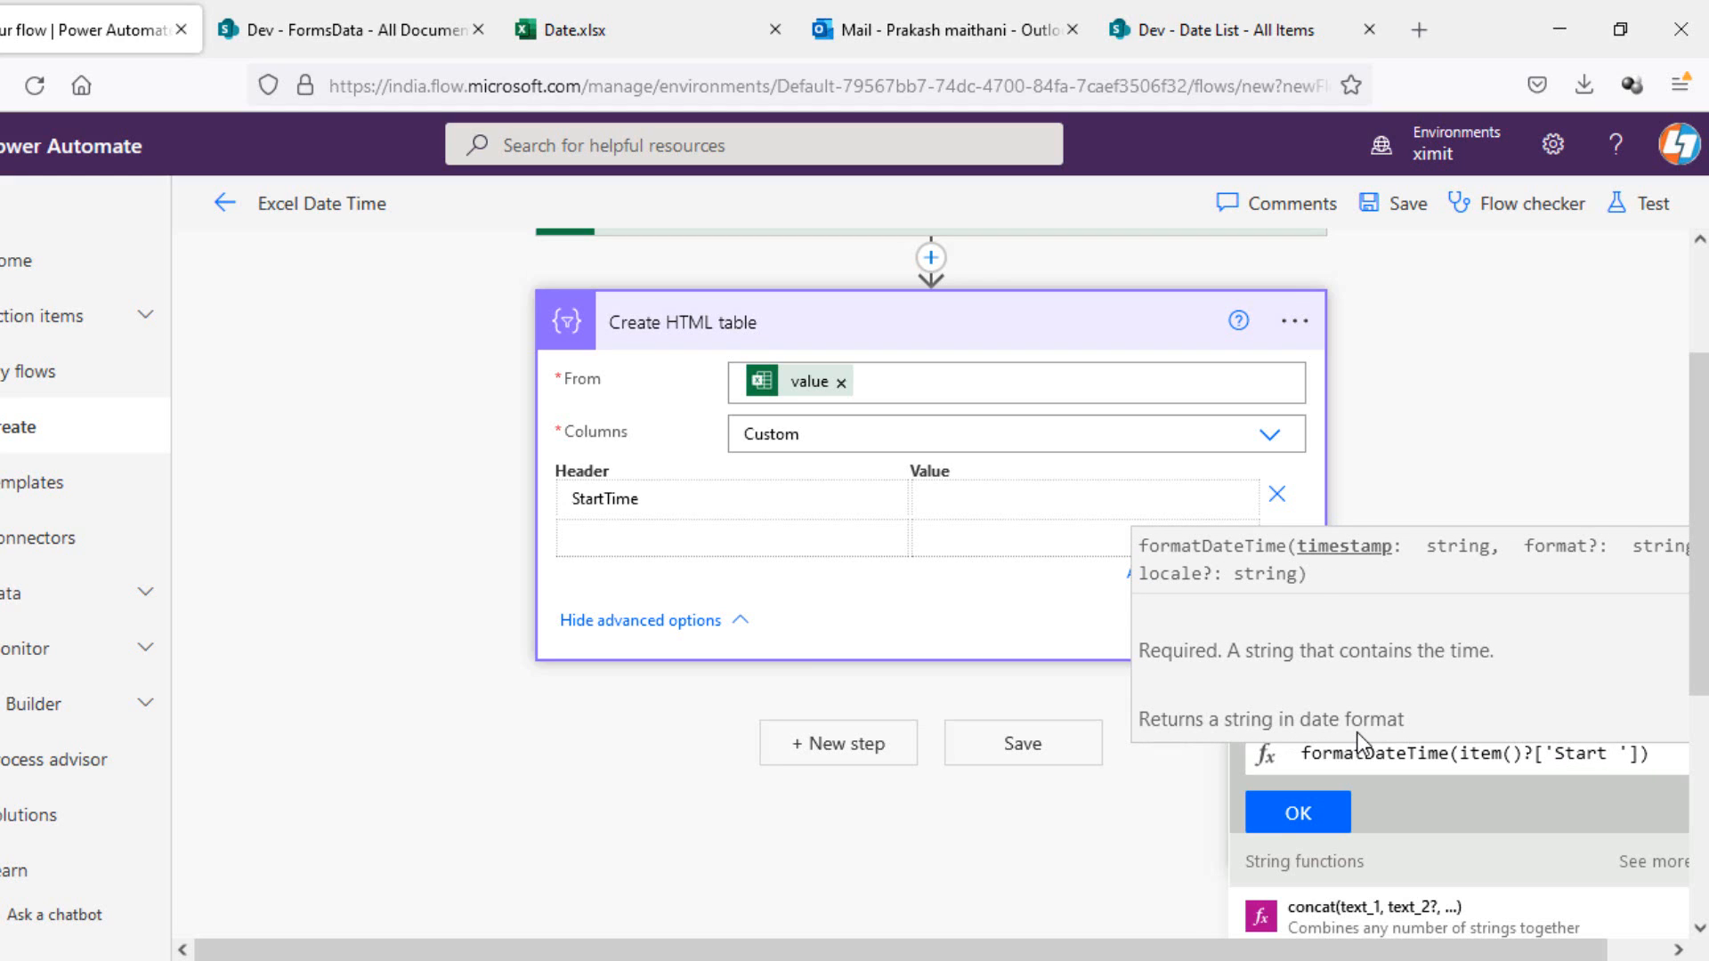
text(time)
key(Right)
key(Right)
text(,)
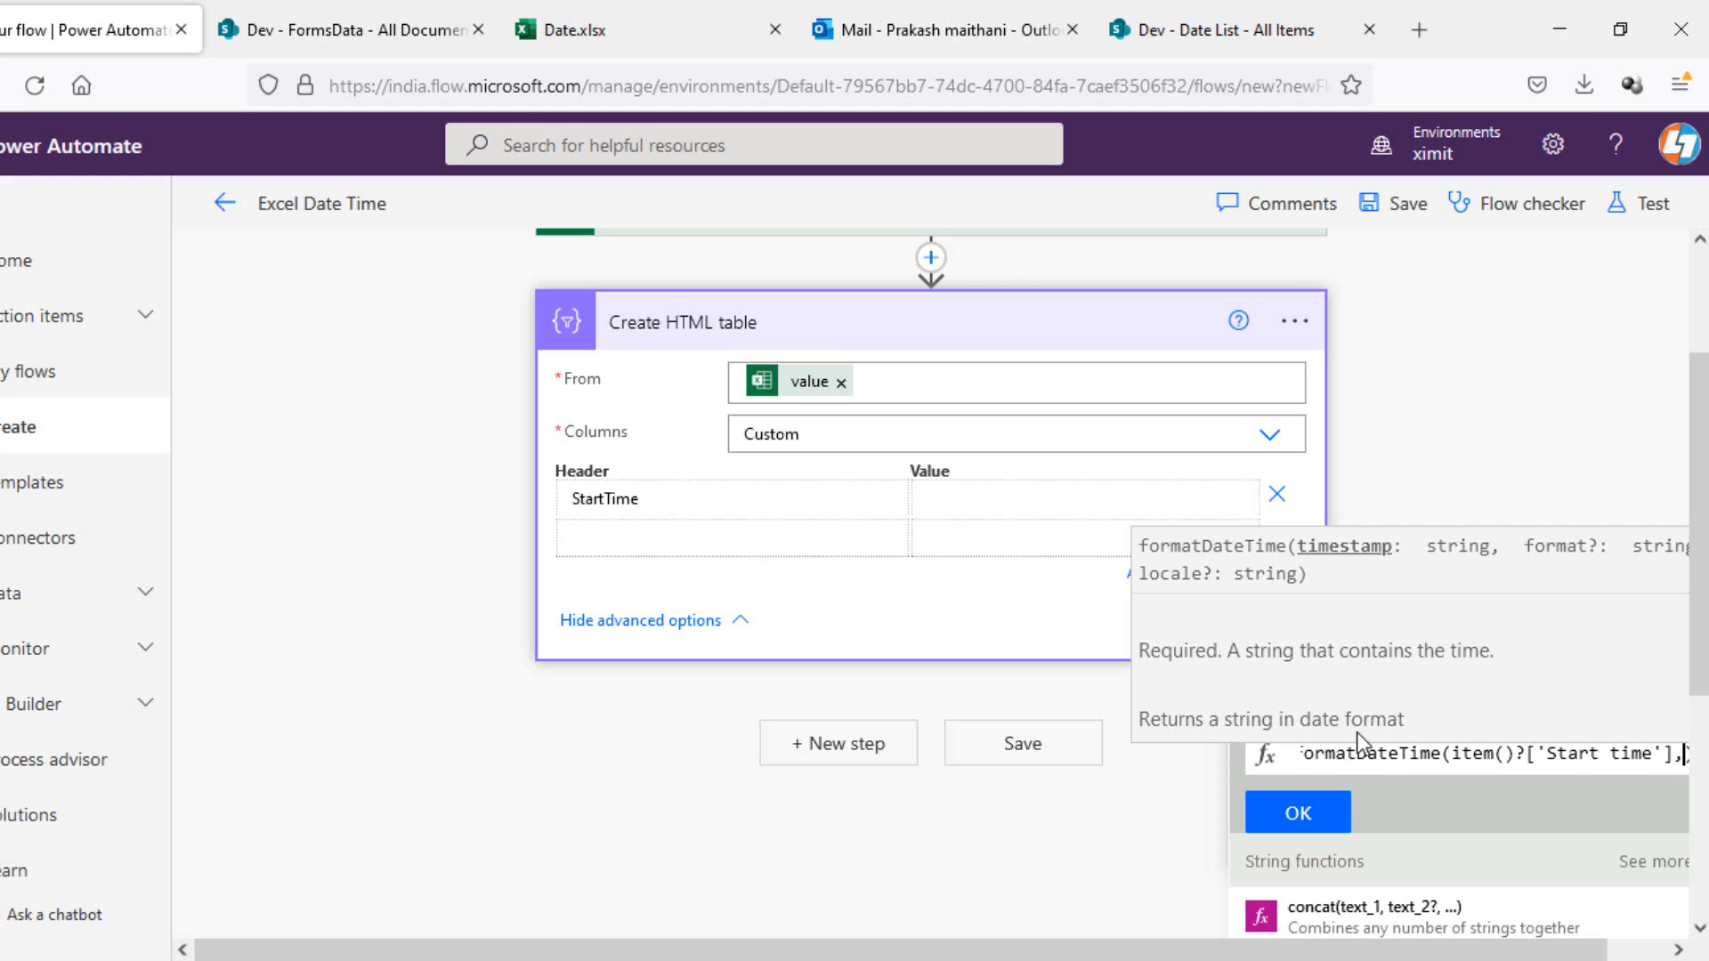
text('')
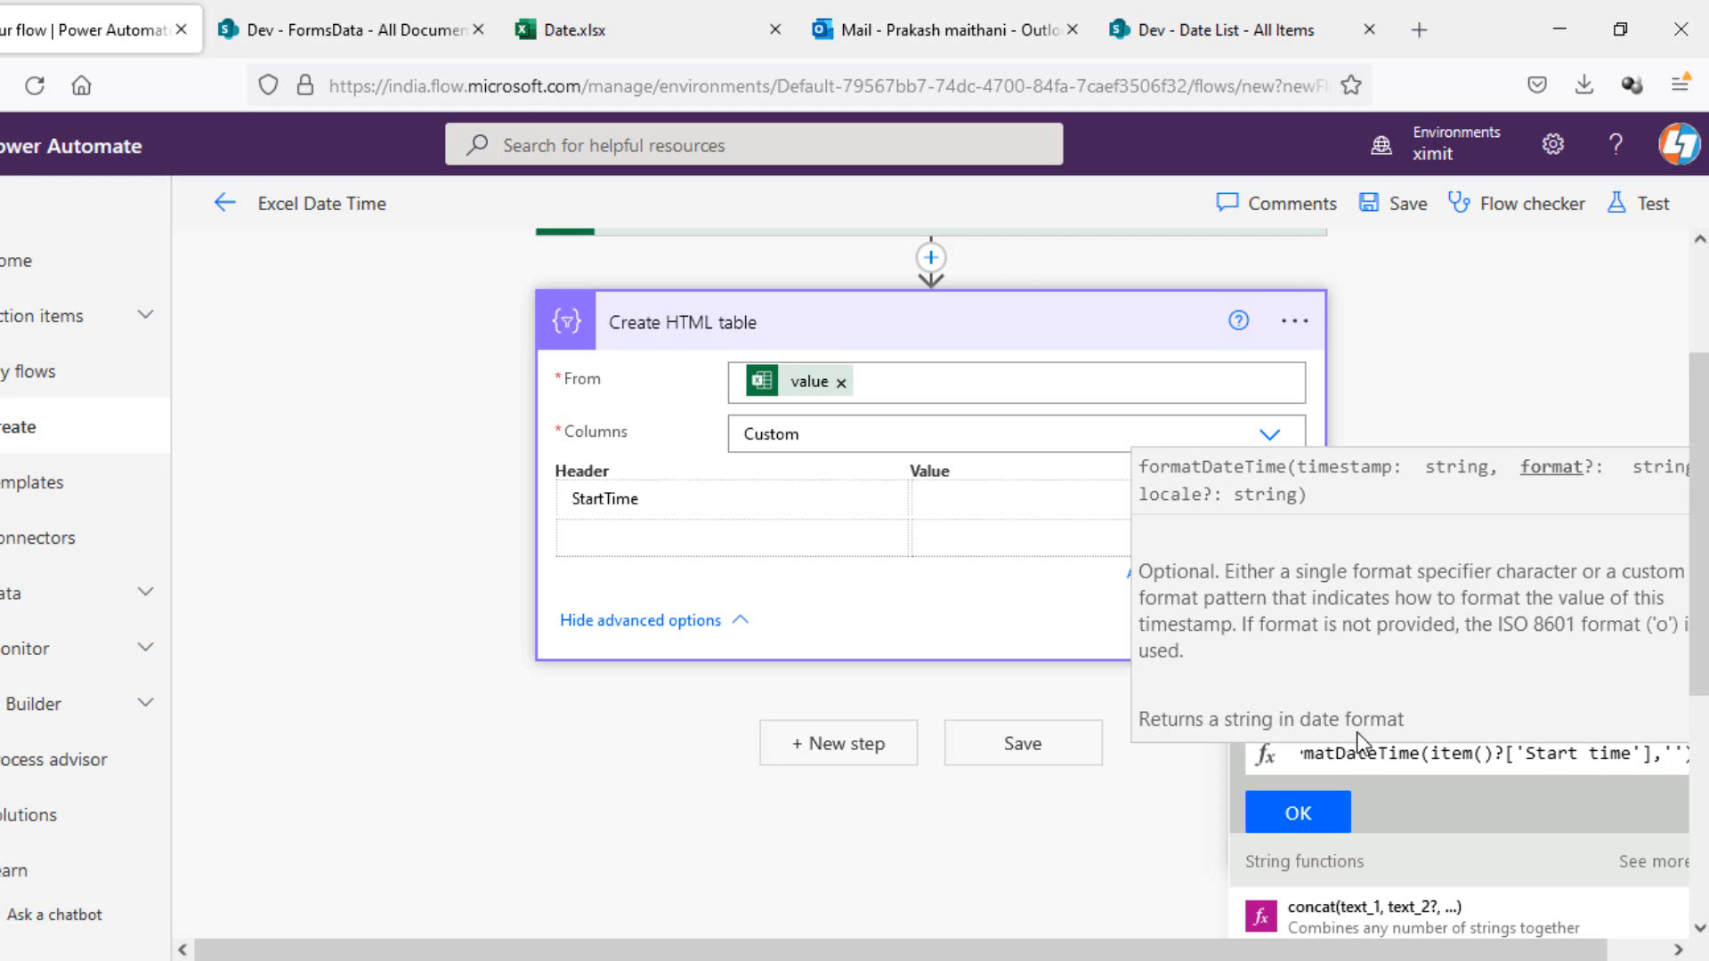
key(Left)
text(MM)
text(/dd/)
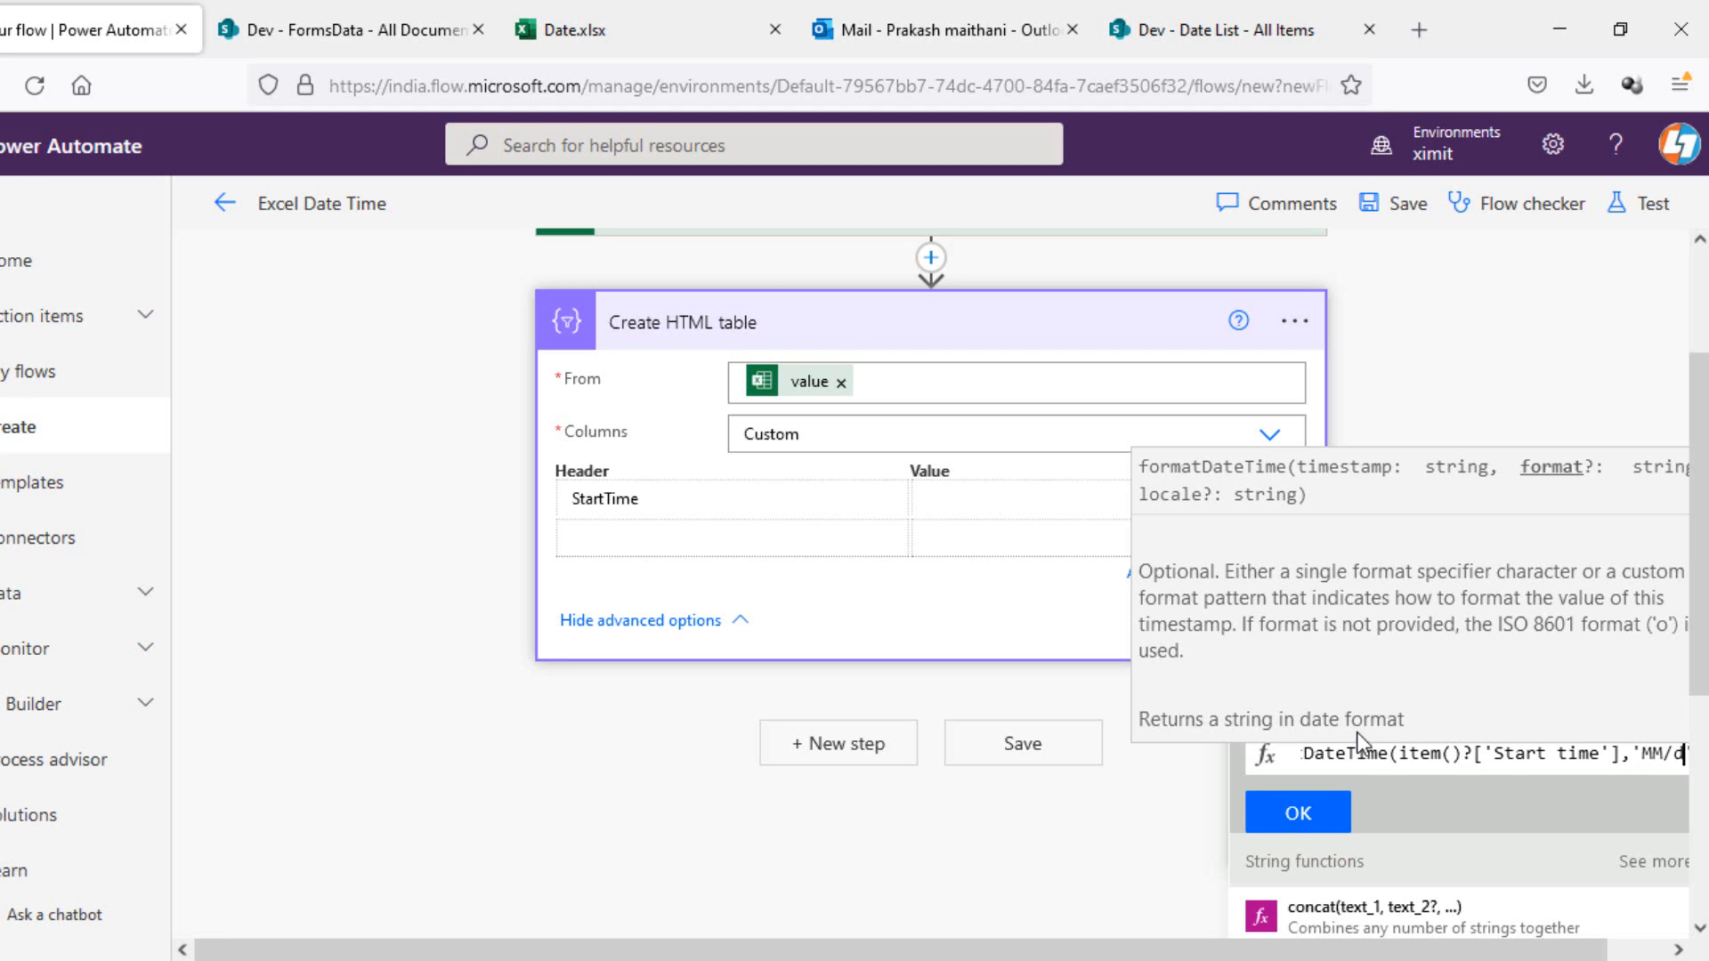
key(Escape)
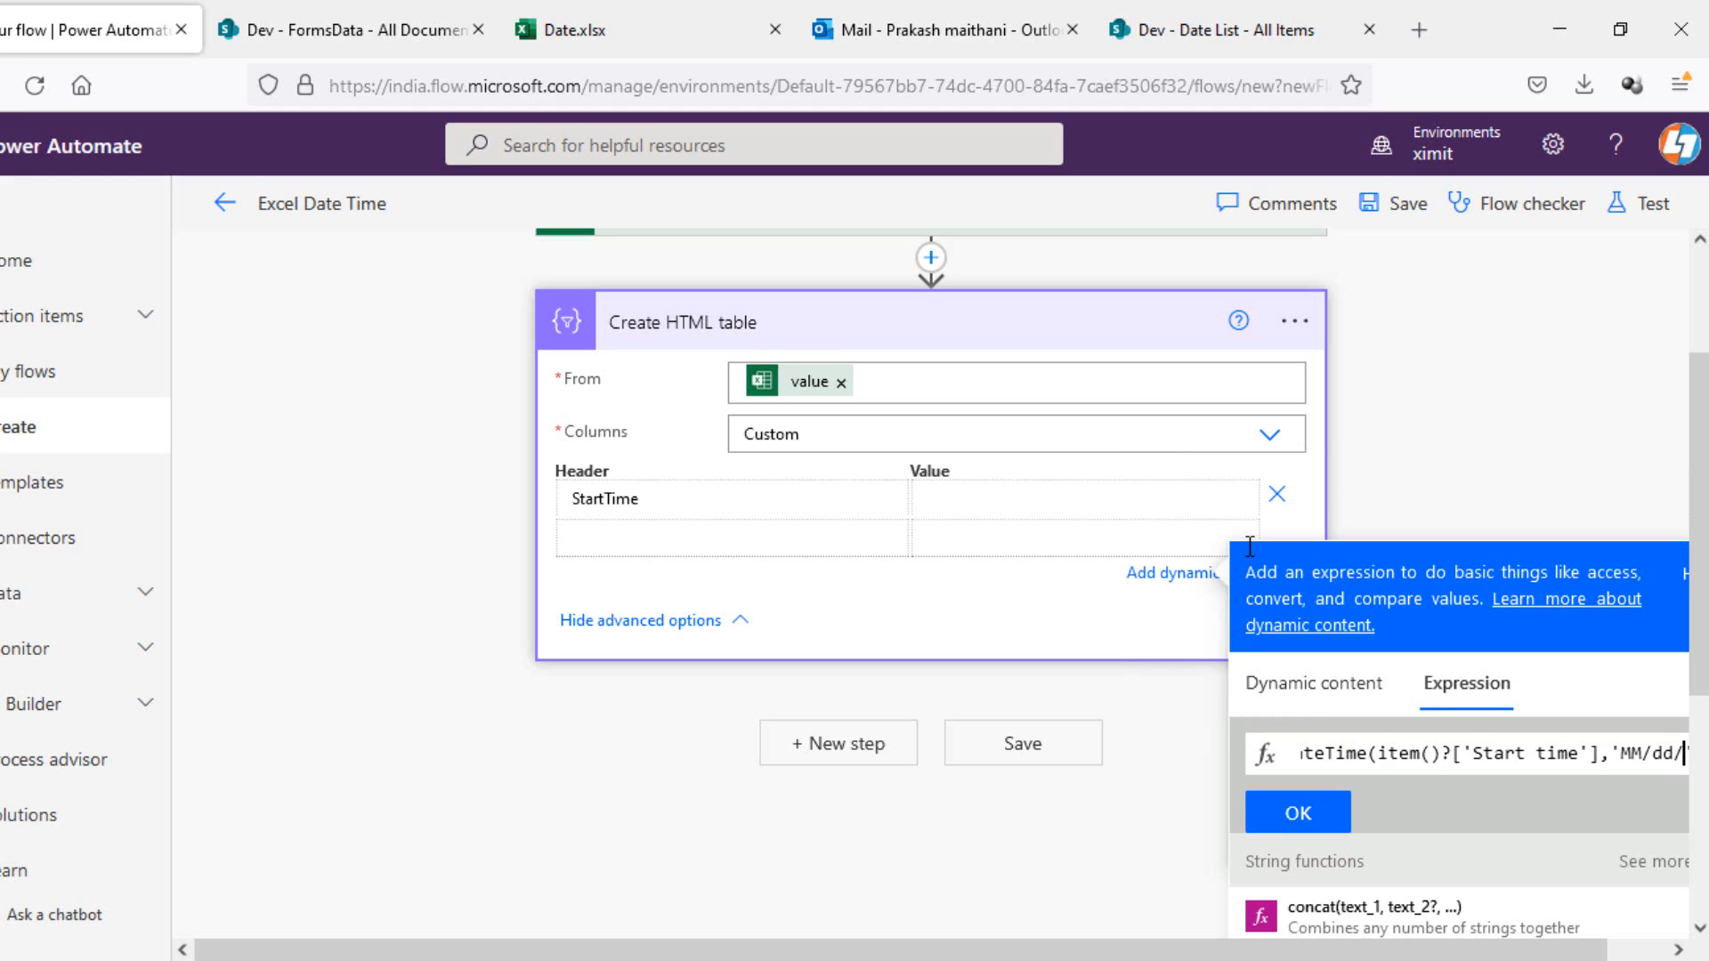
text(yyyy)
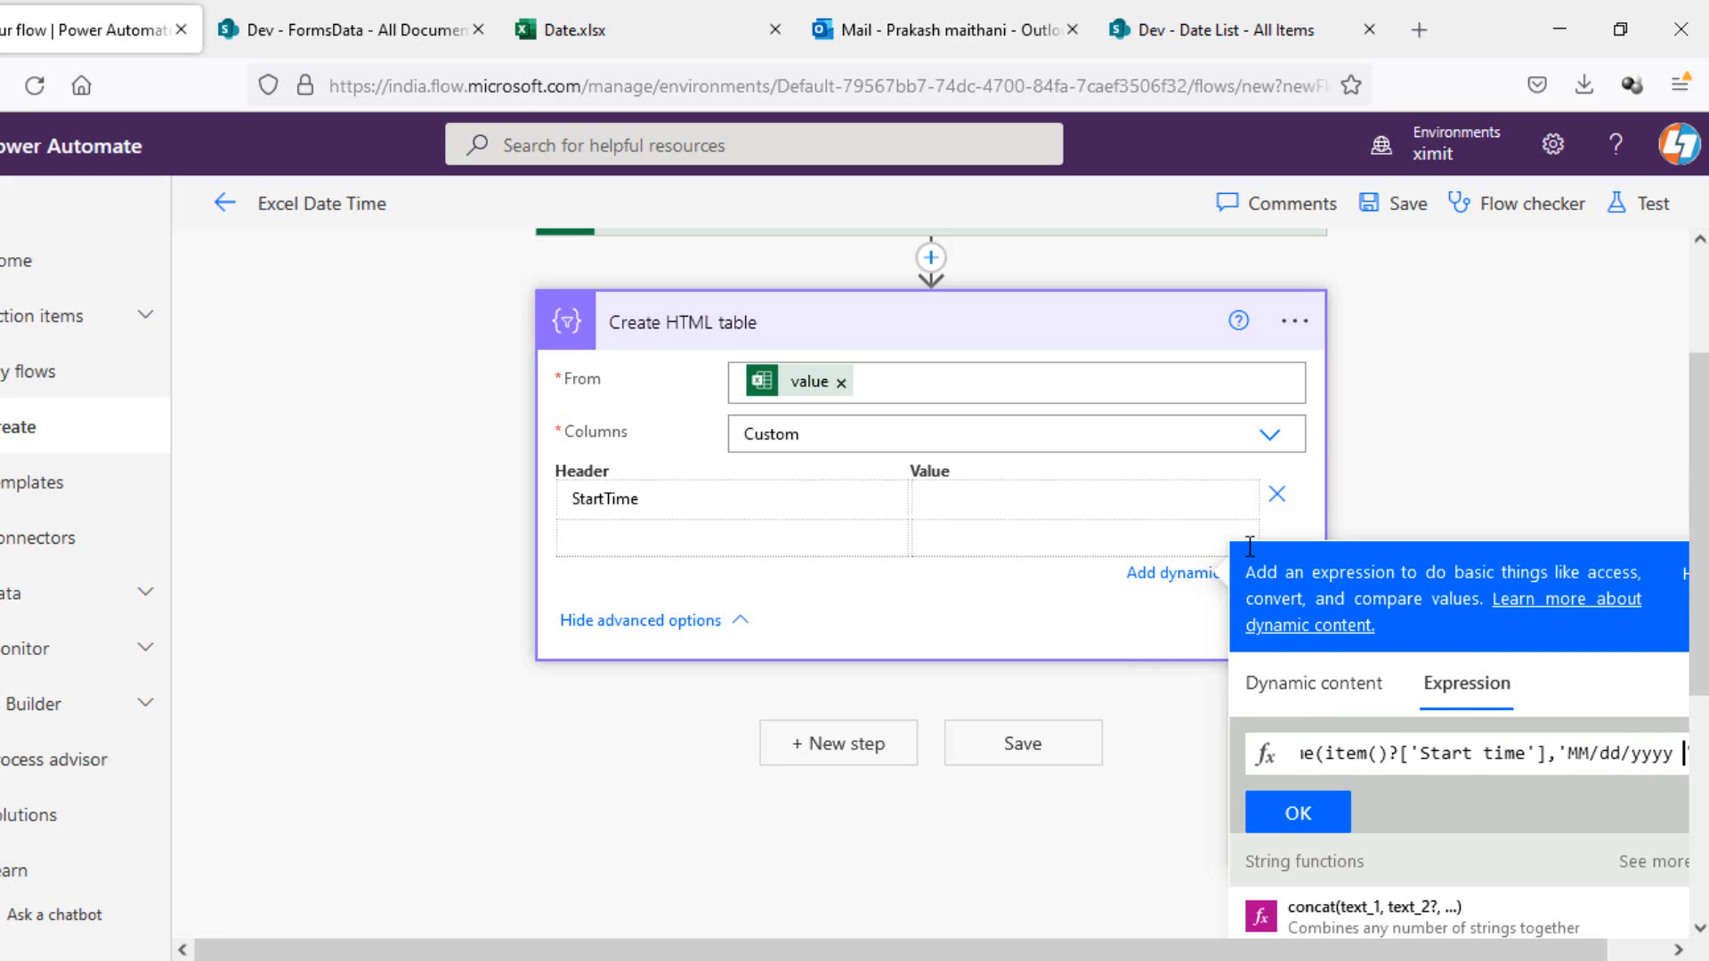
text( hh:)
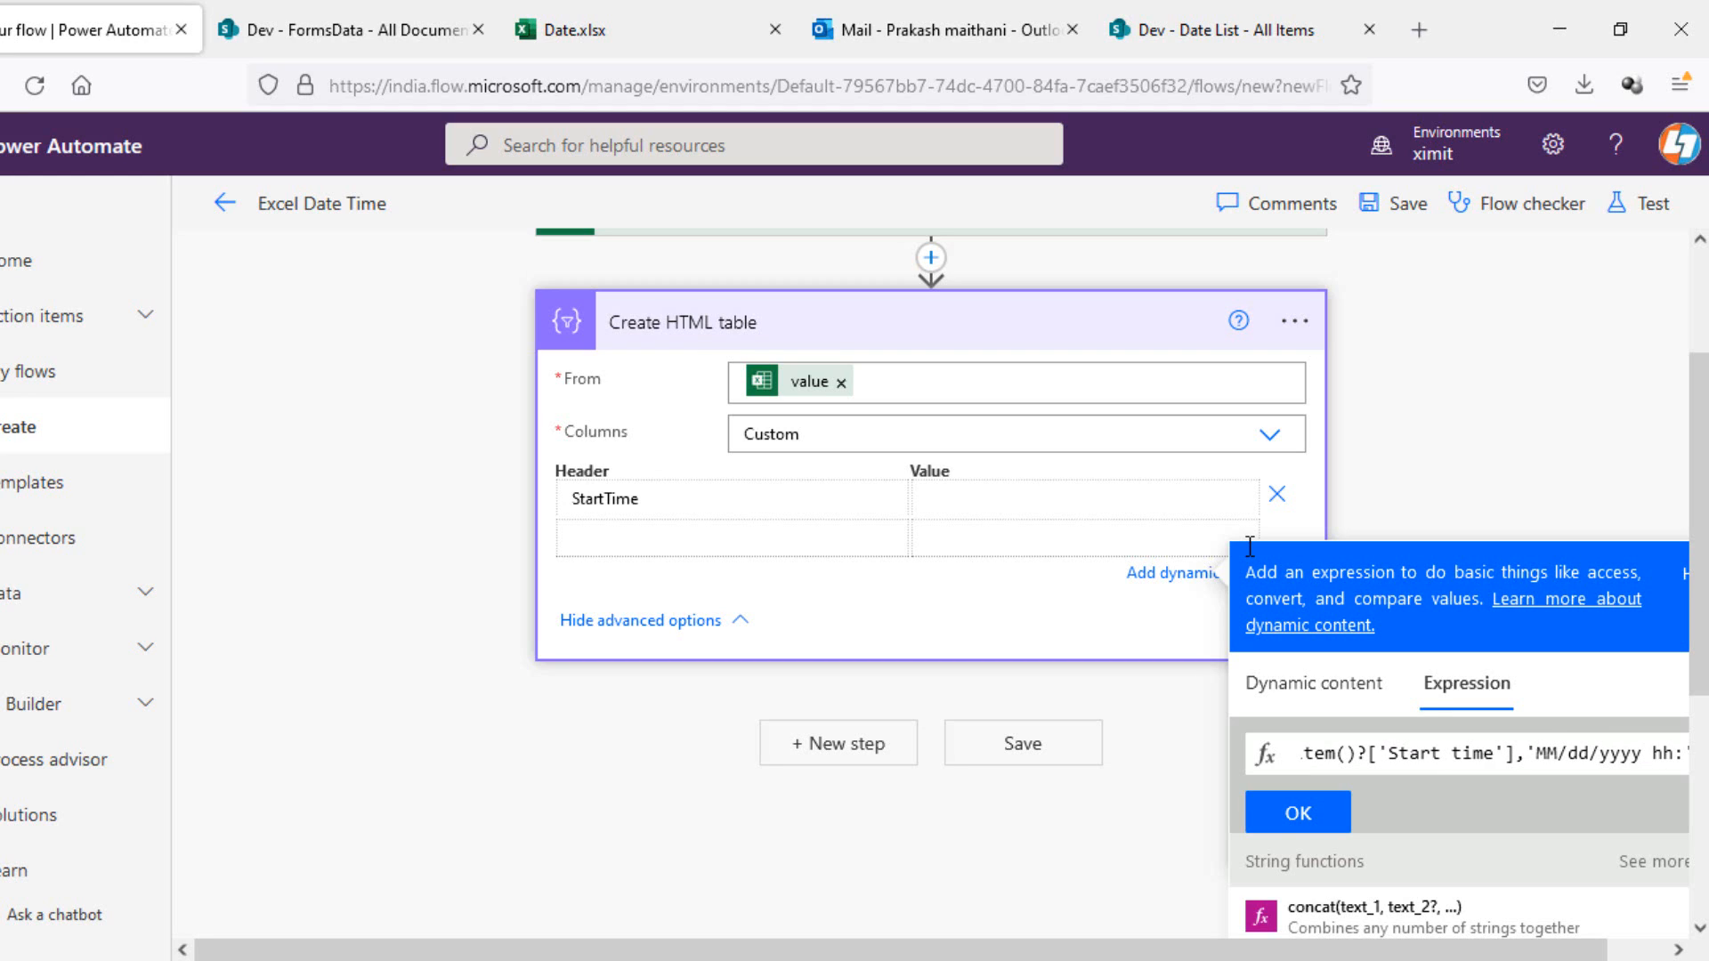
text(mm:)
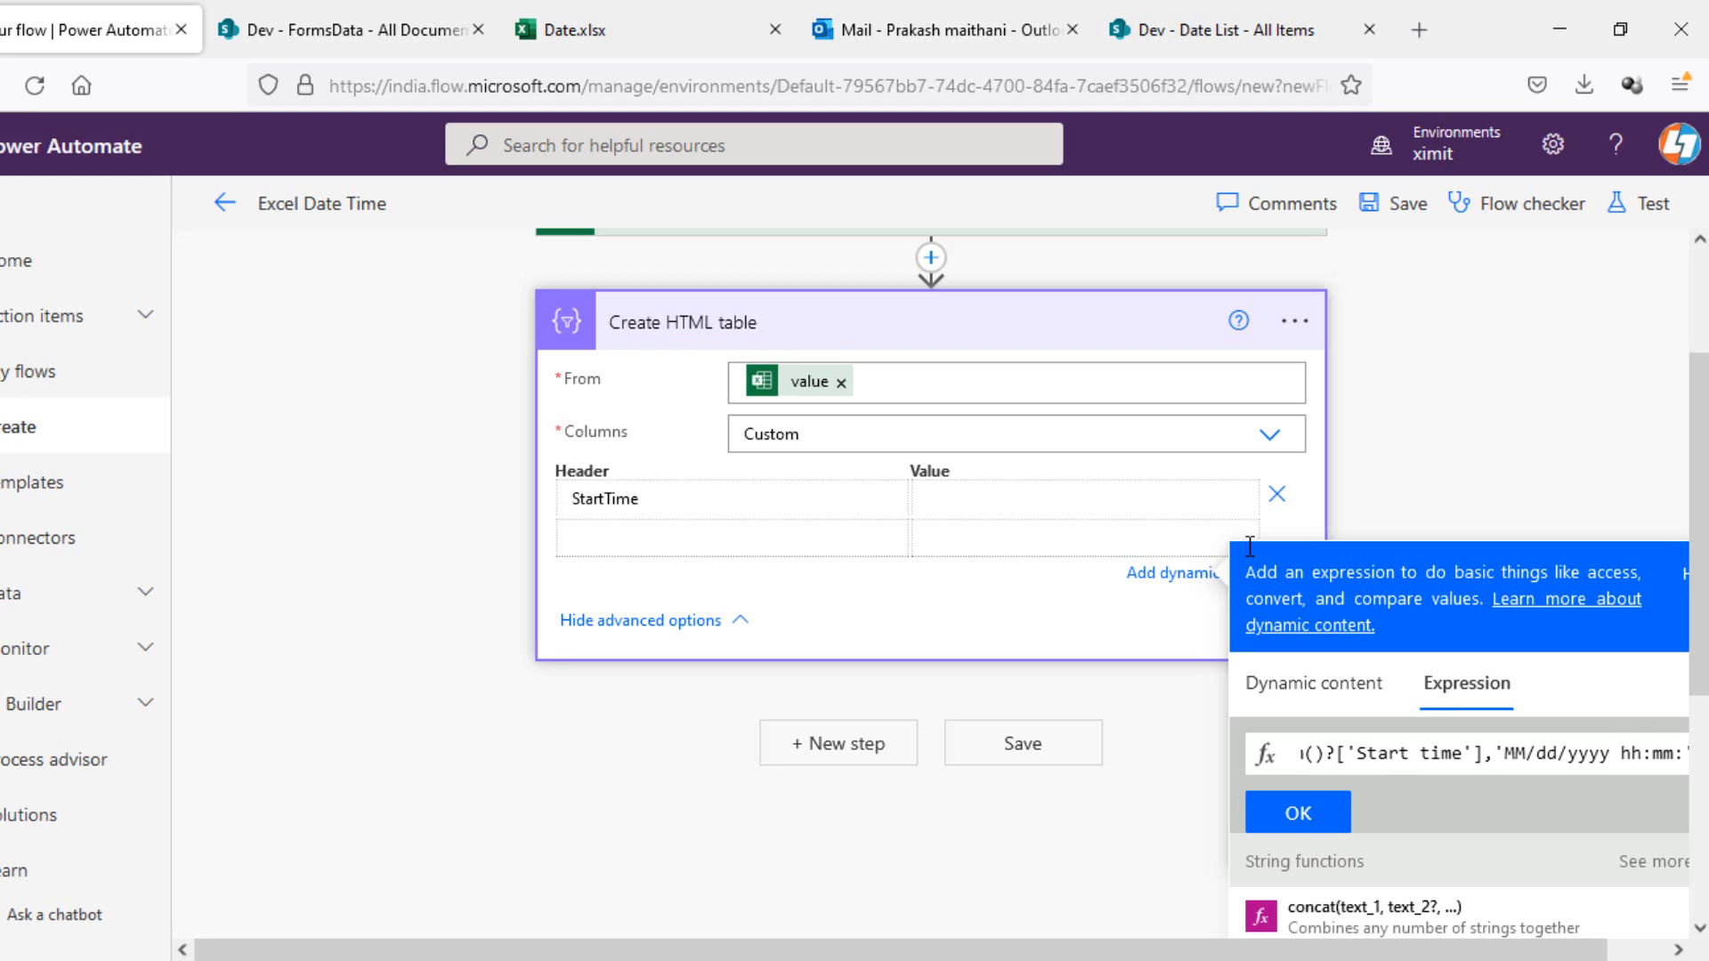
text(ss )
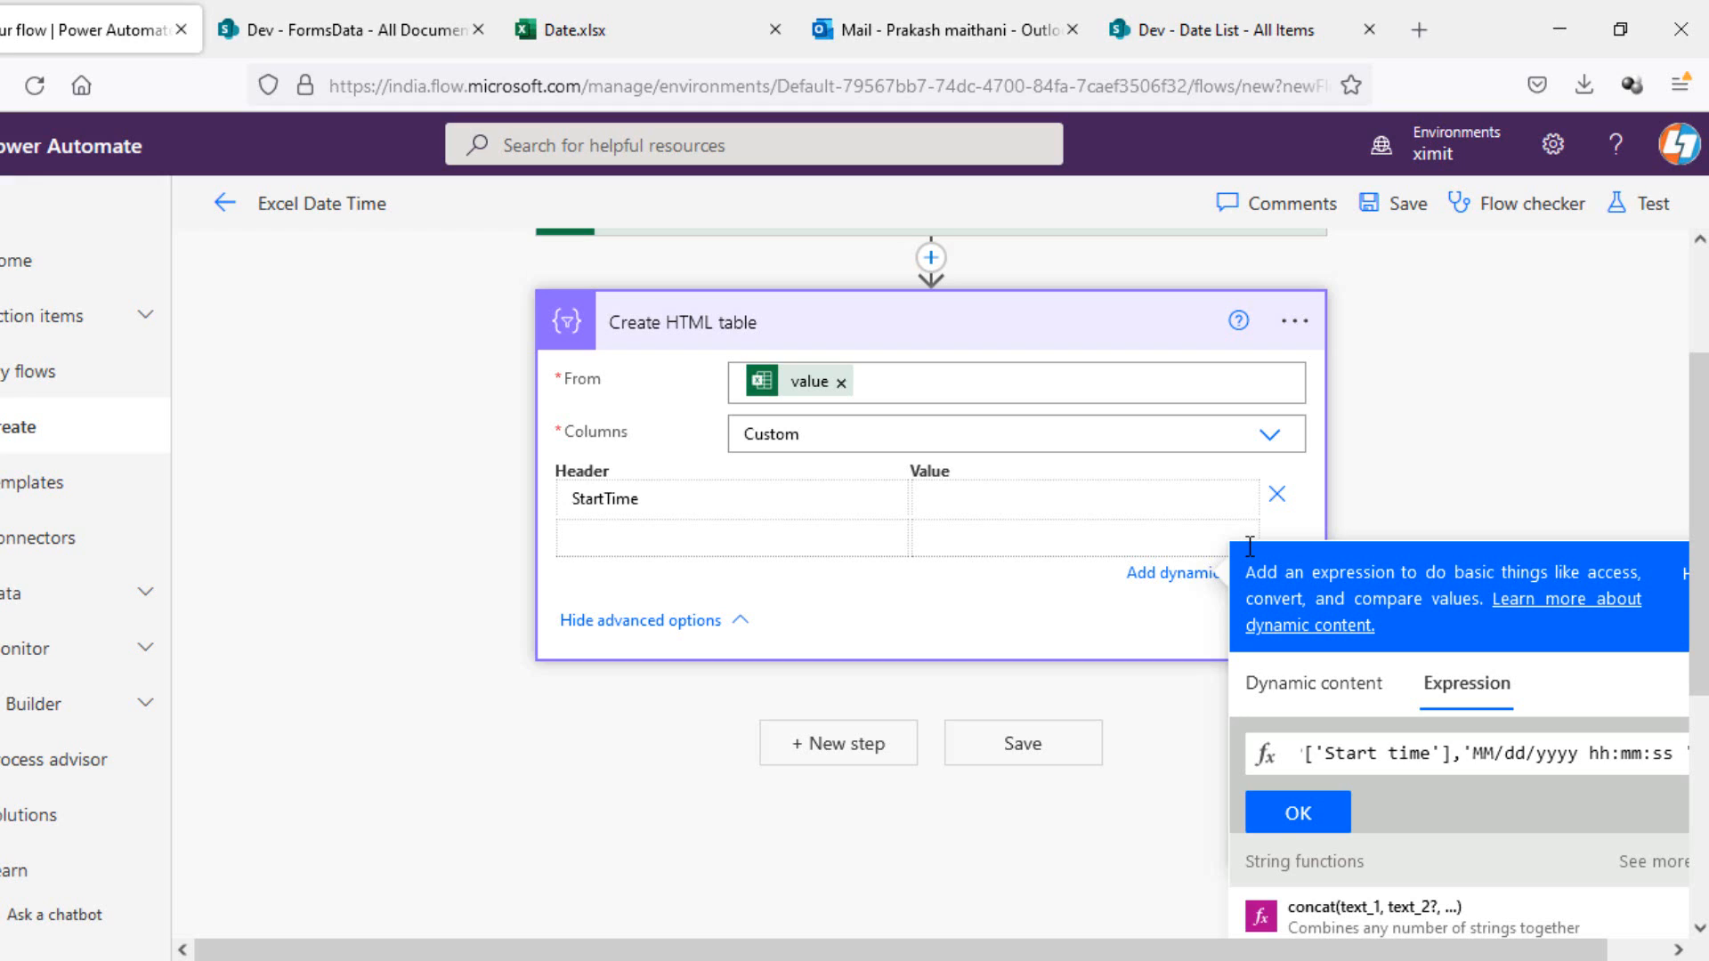
text(tt)
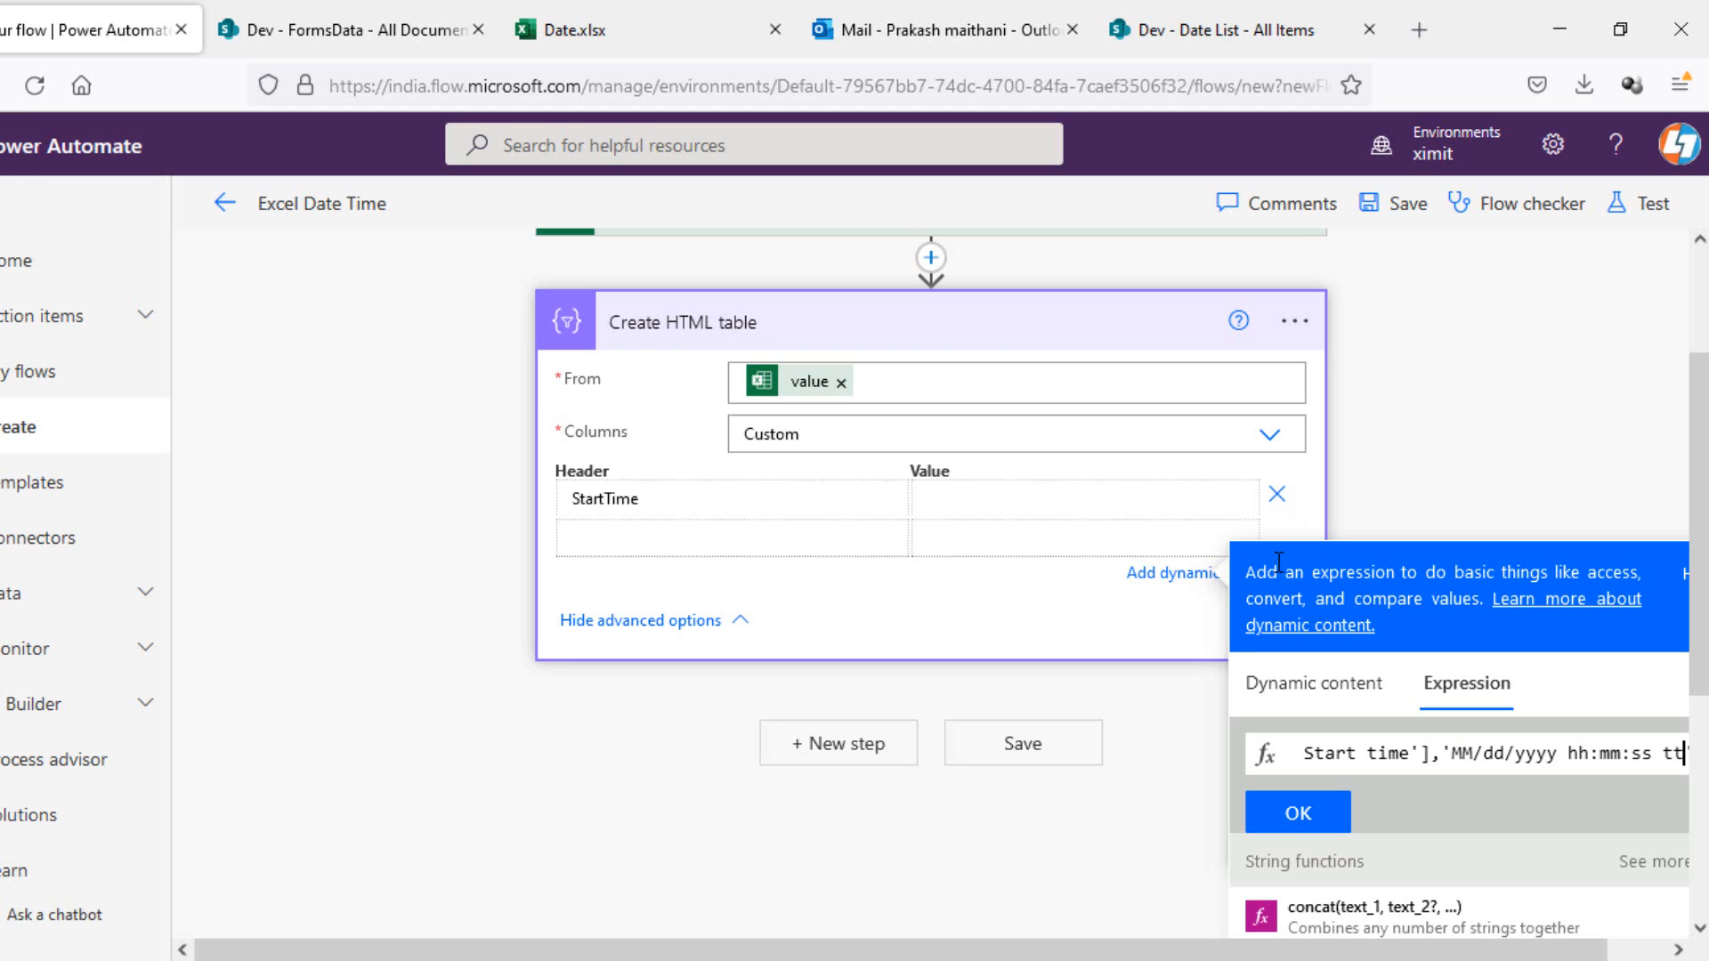
text('))
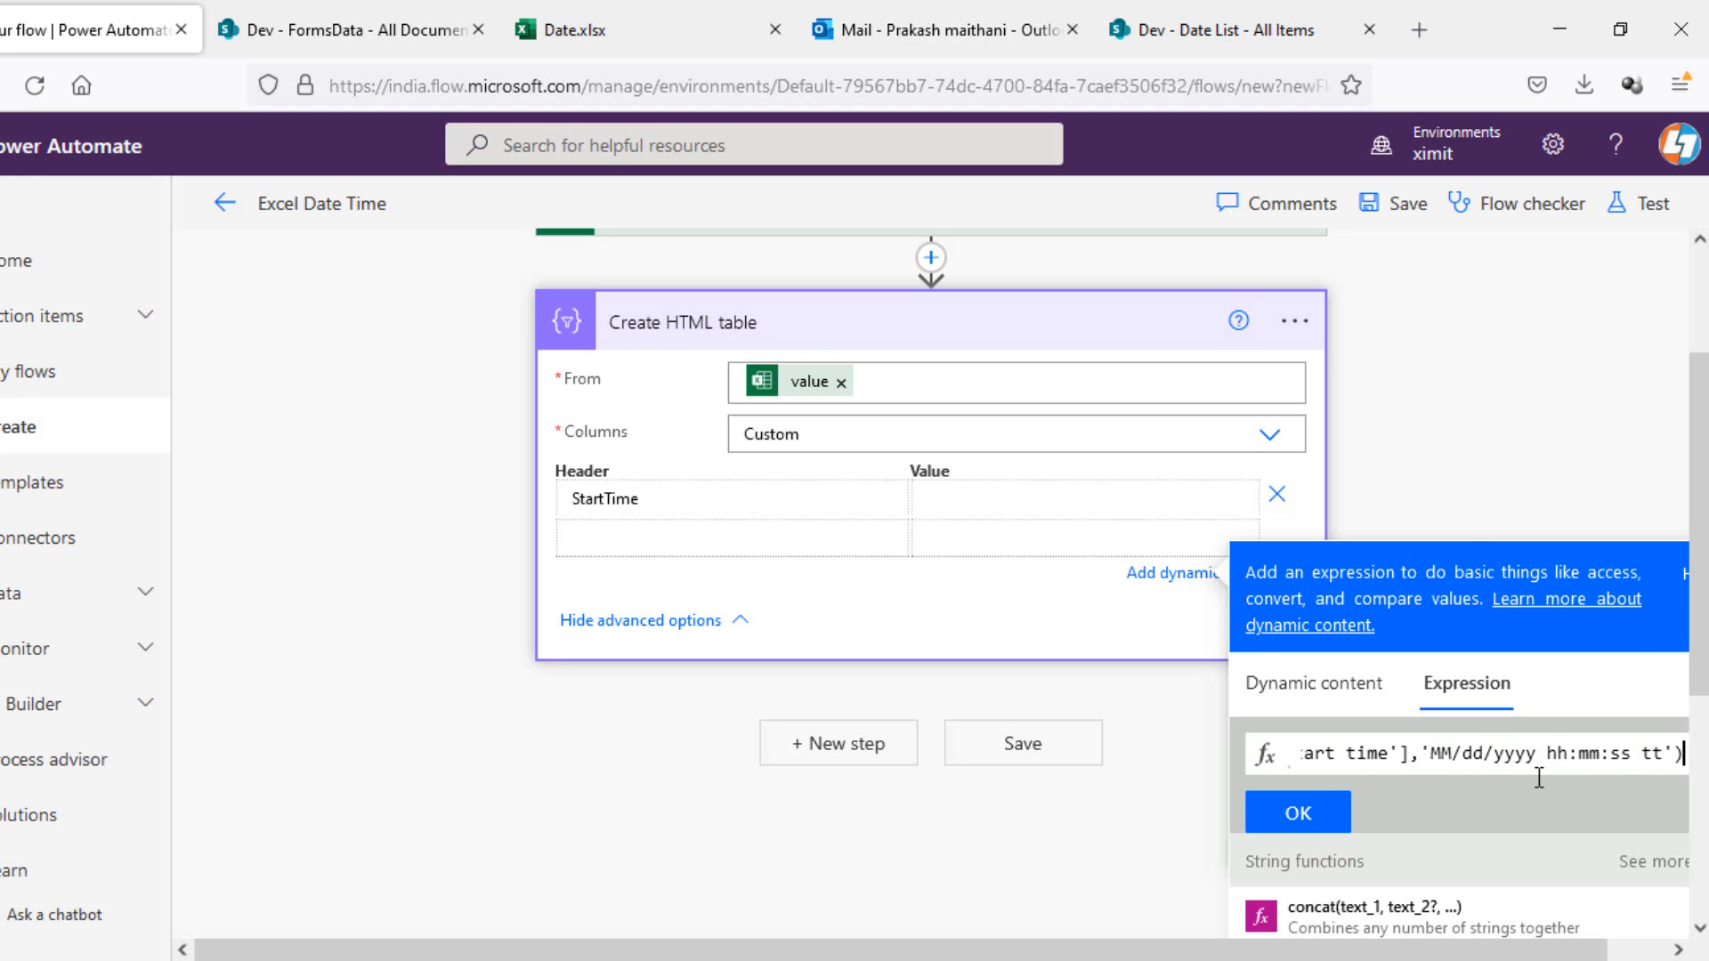
key(ctrl+a)
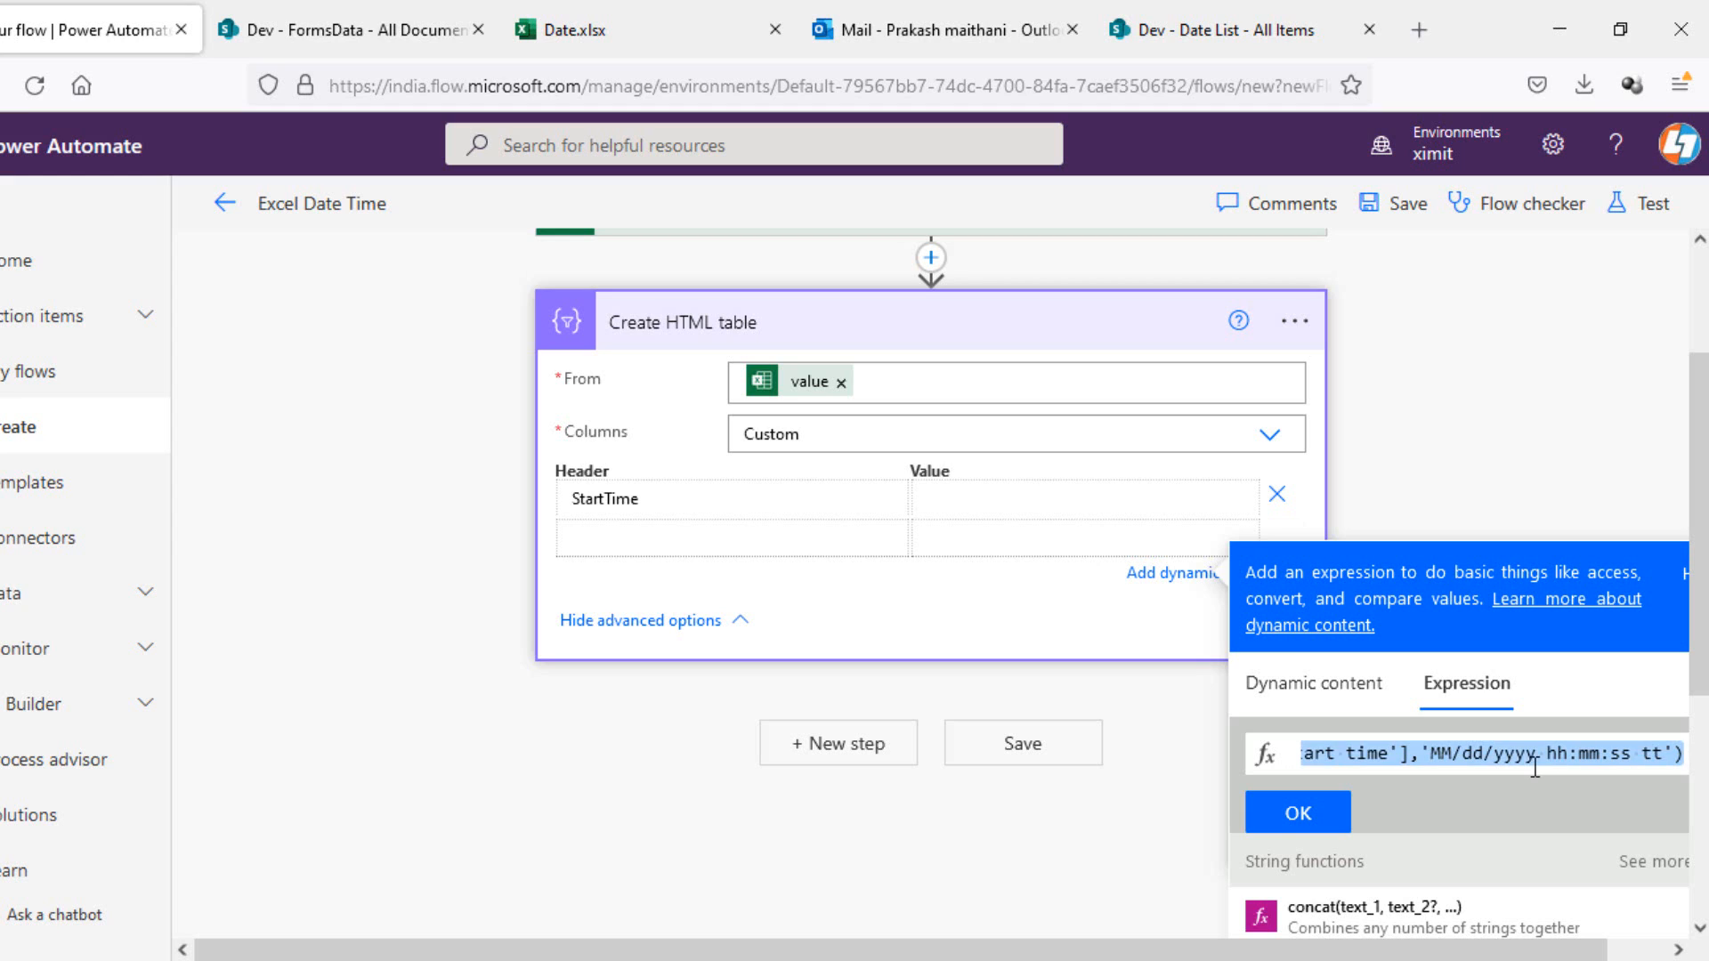
click(1298, 815)
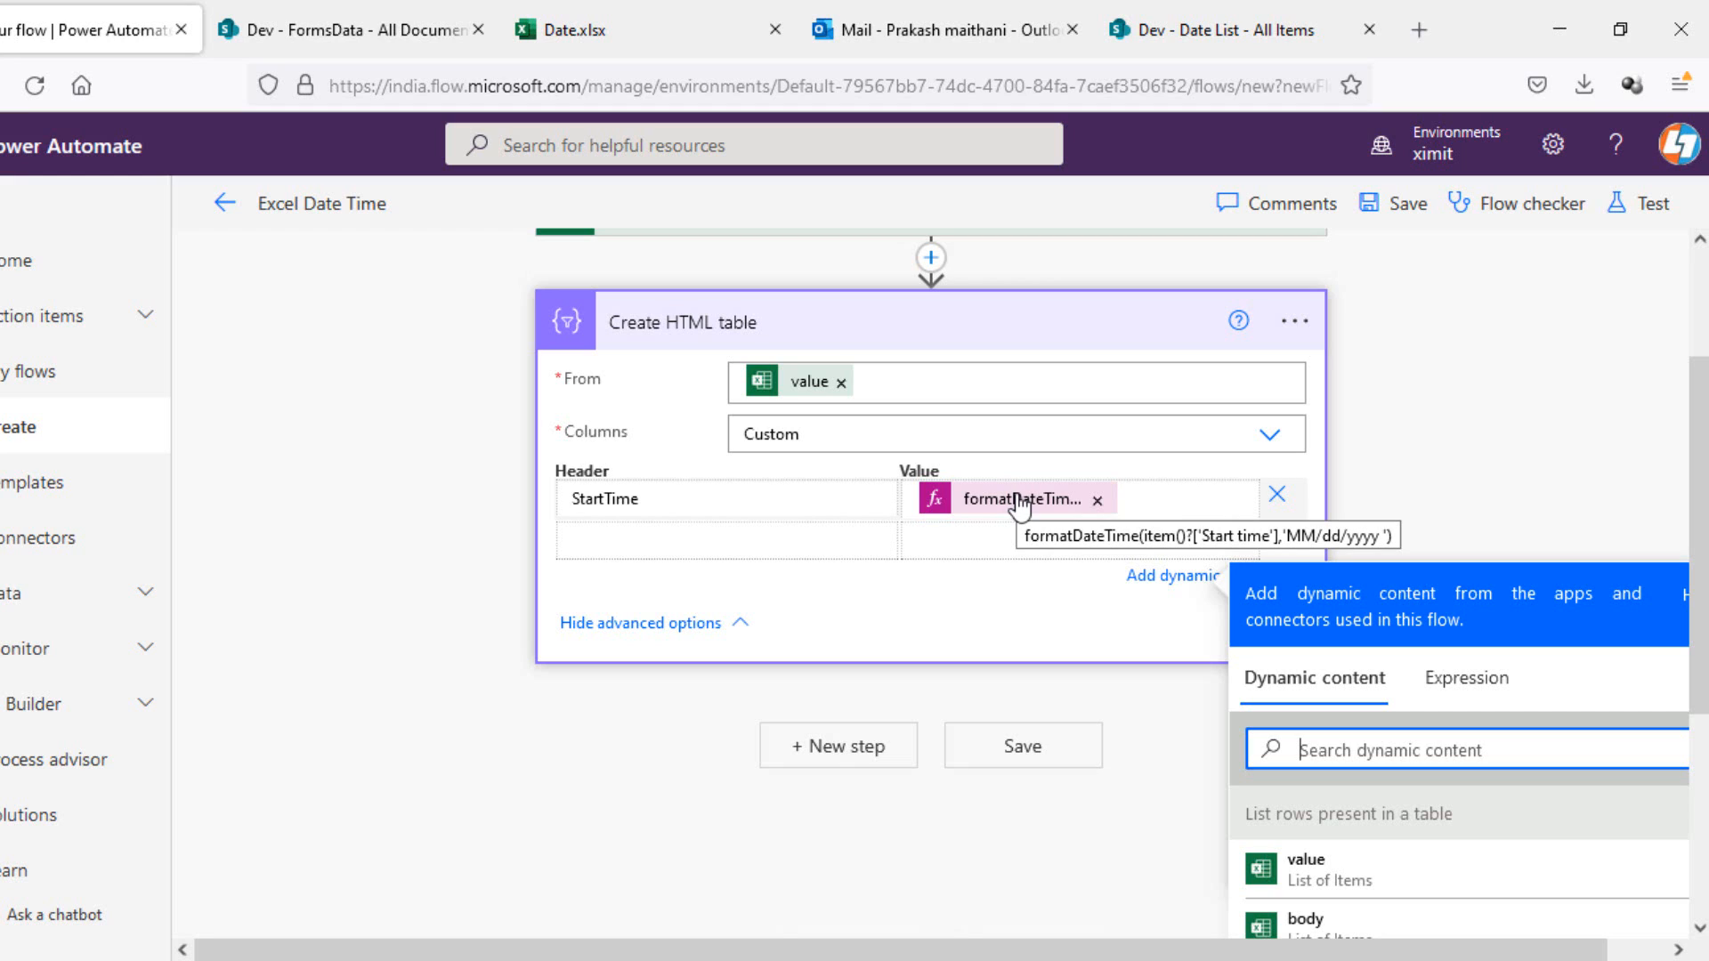
Step: Replace the StartTime token with the pasted full formatDateTime expression, clearing the invalid-expression alert
click(1096, 501)
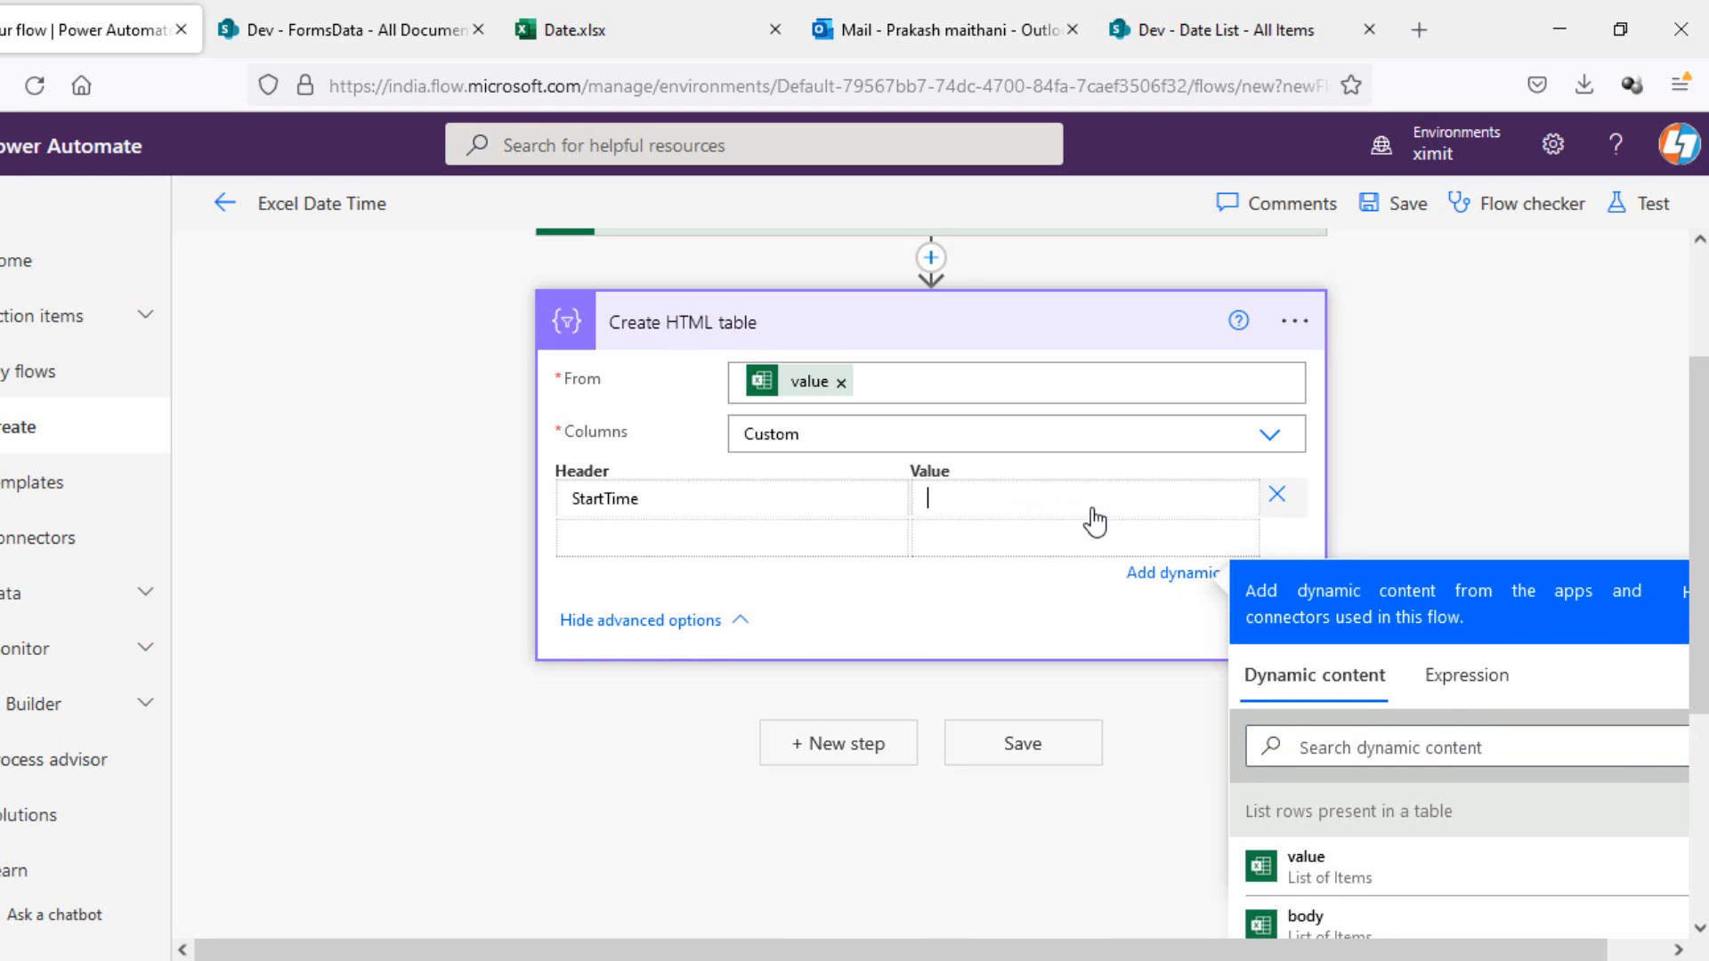
click(1448, 703)
text(formatDateTime(item()?['Start time'],'MM/dd/yyyy hh:mm:ss tt'))
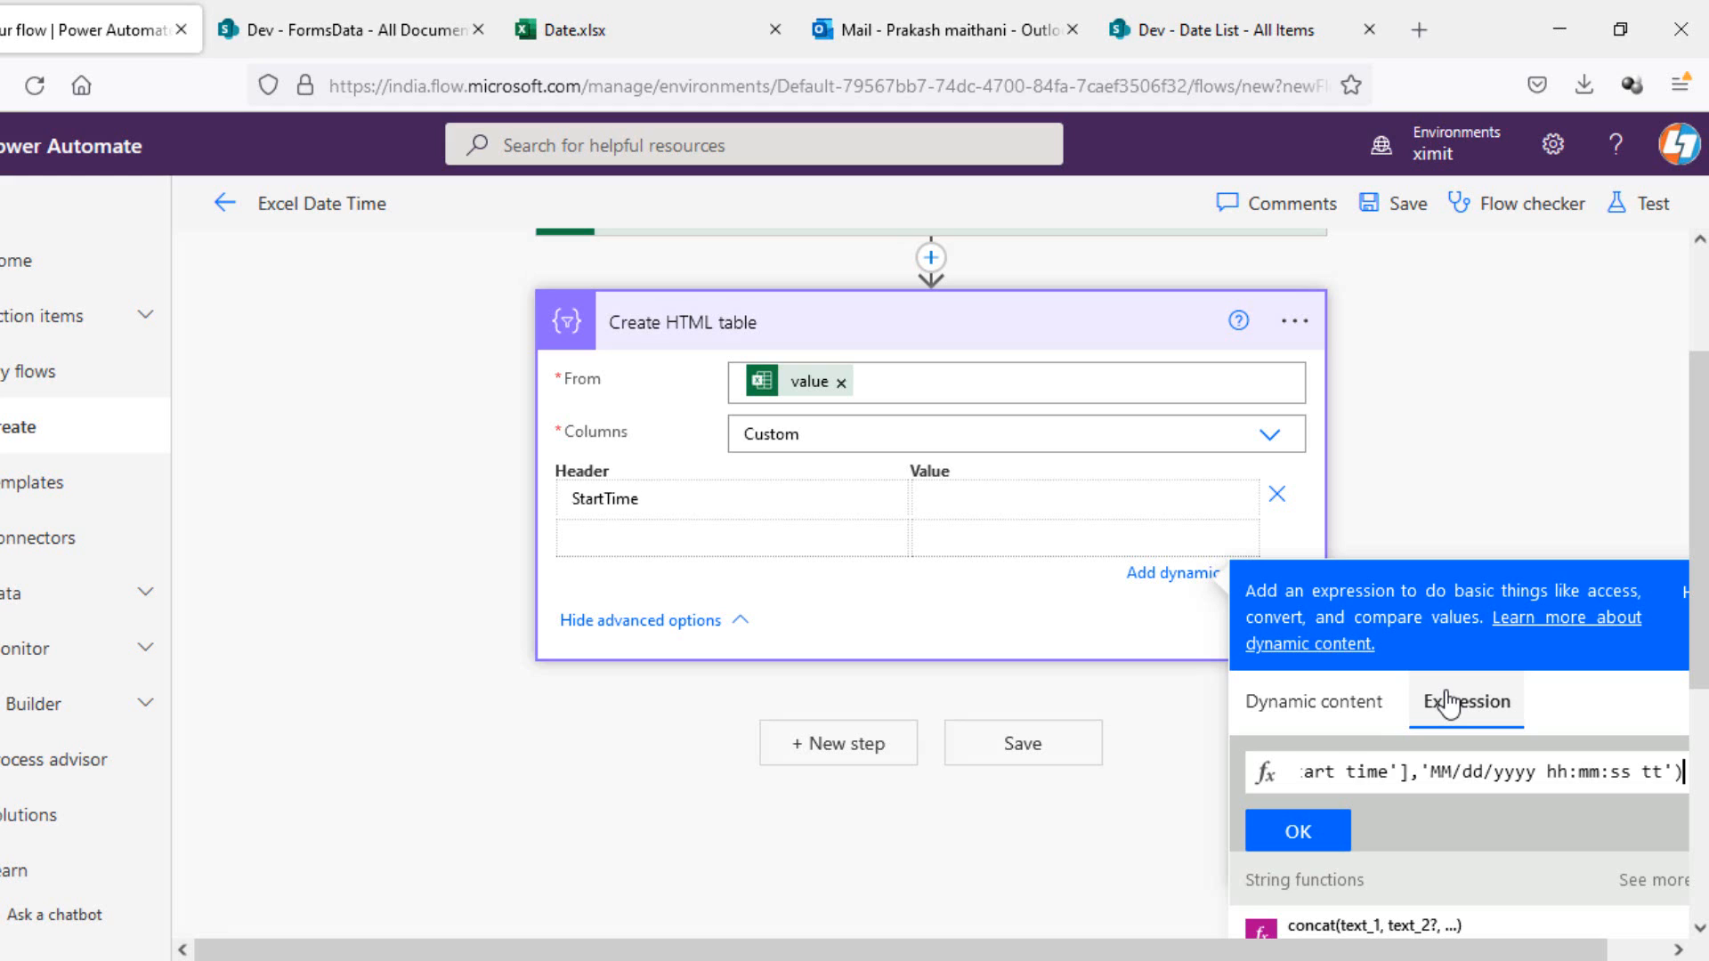
click(1296, 837)
click(1019, 582)
click(1303, 815)
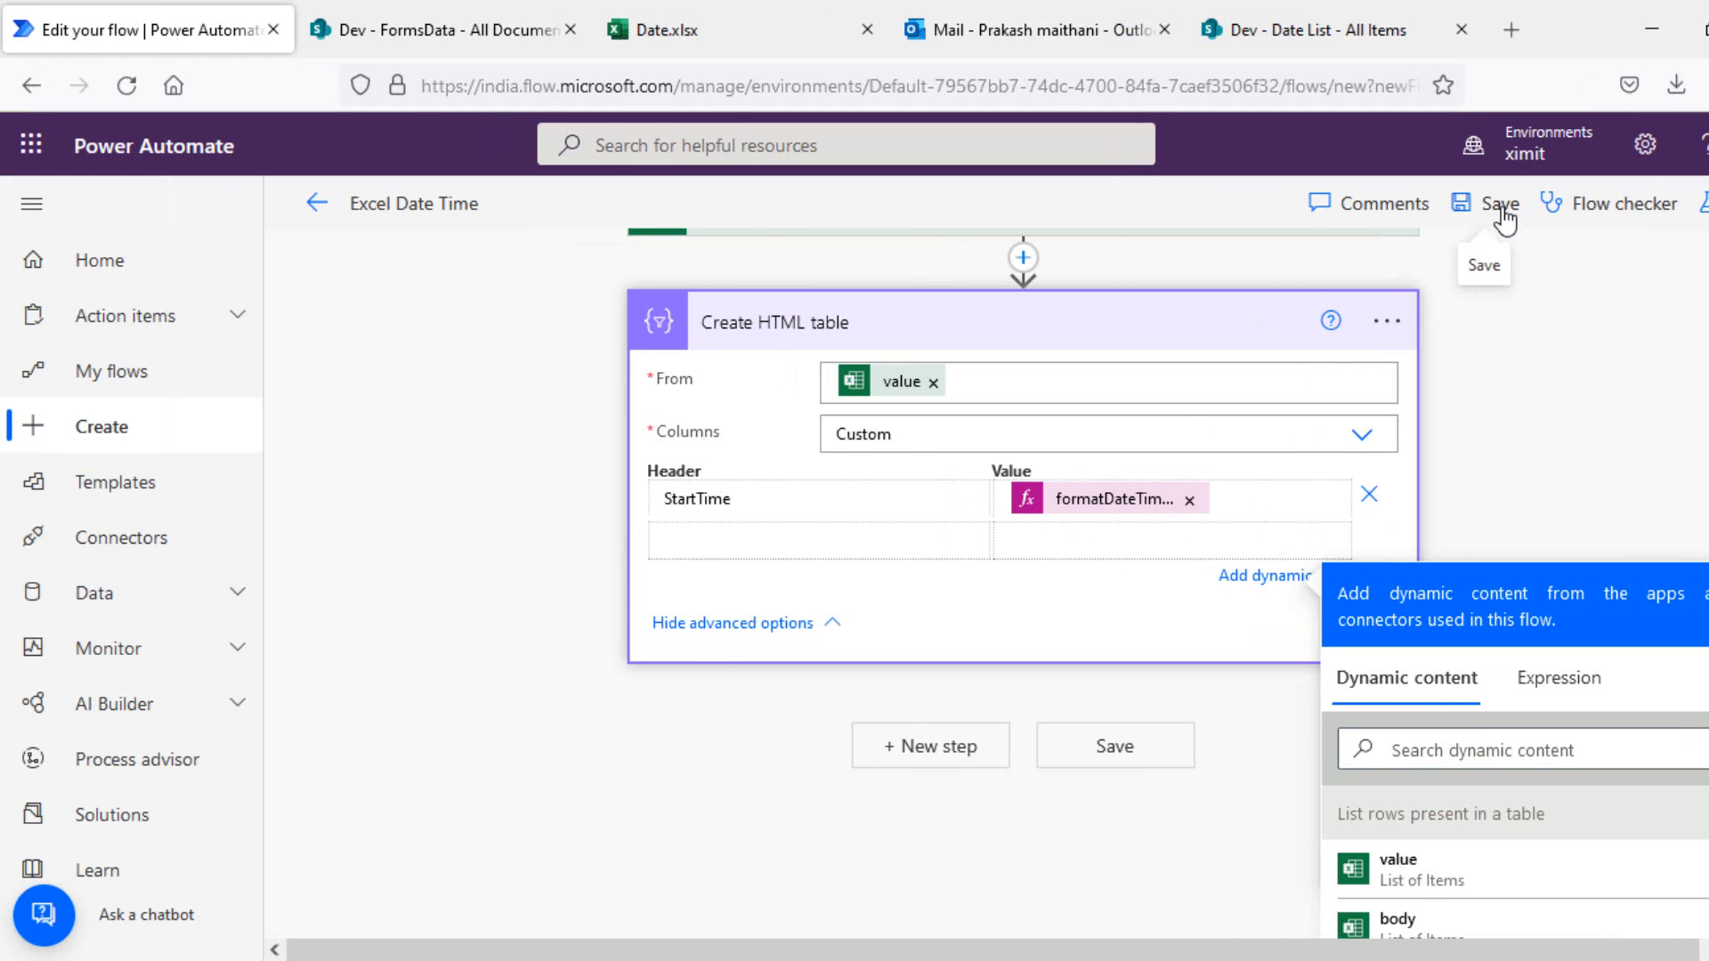
Step: Save the flow and add a Send an email (V2) step addressed to the suggested recipient
click(1501, 206)
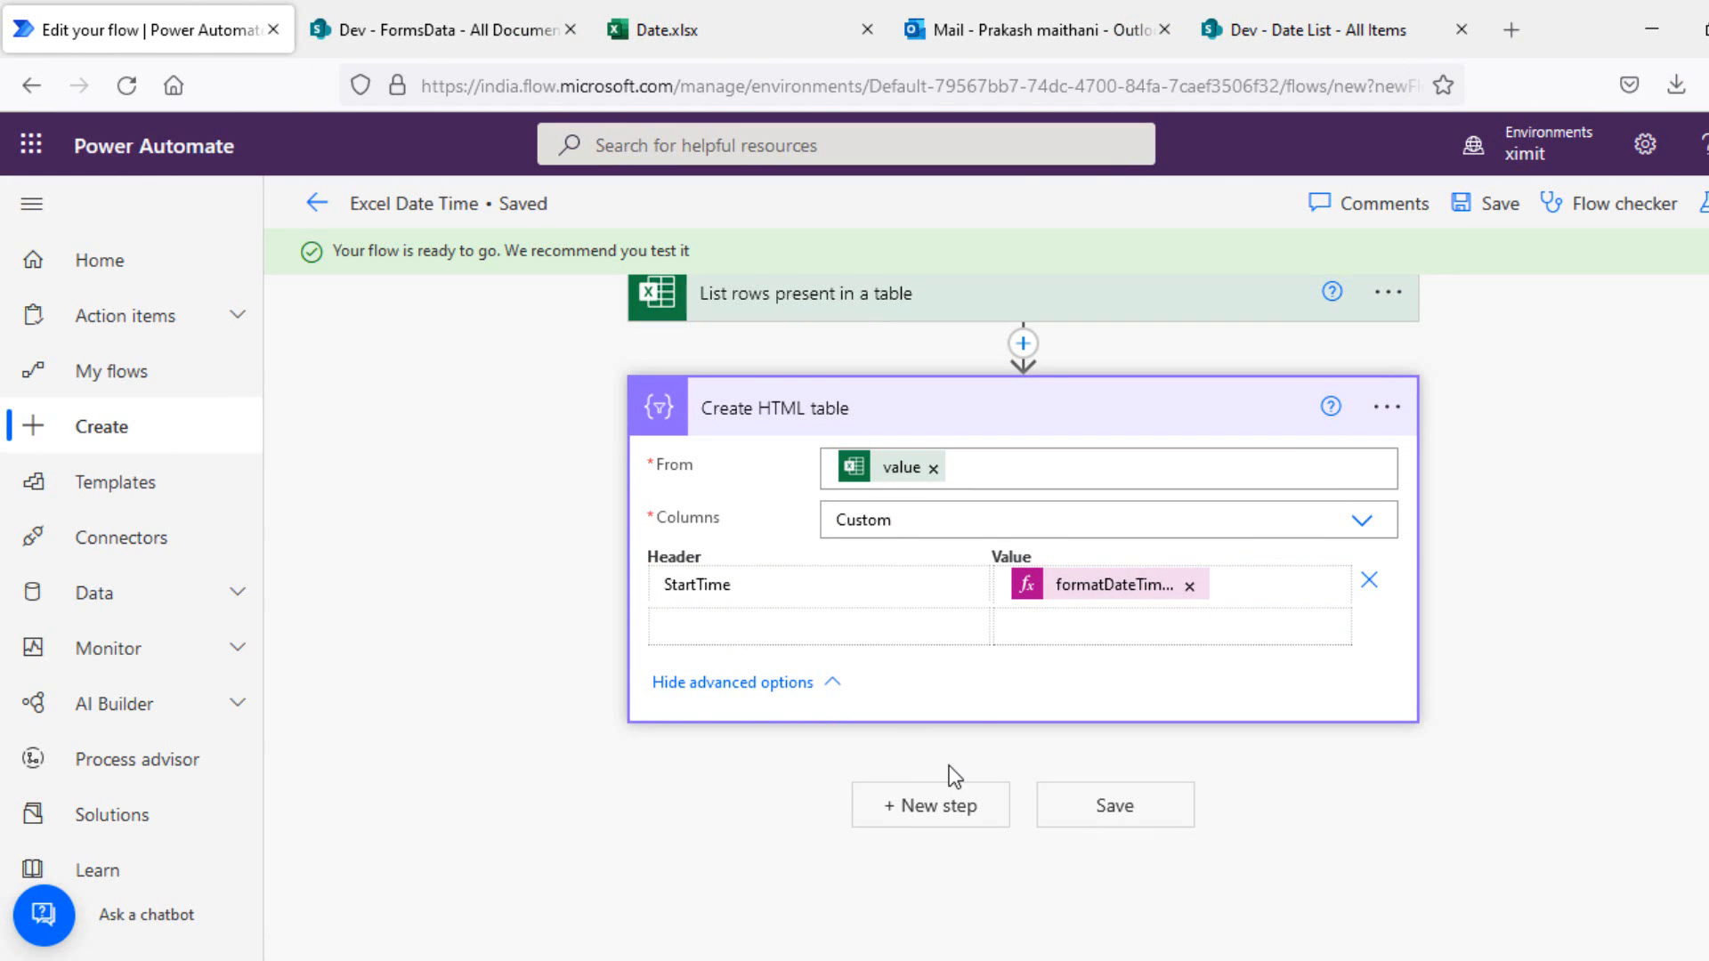
click(906, 807)
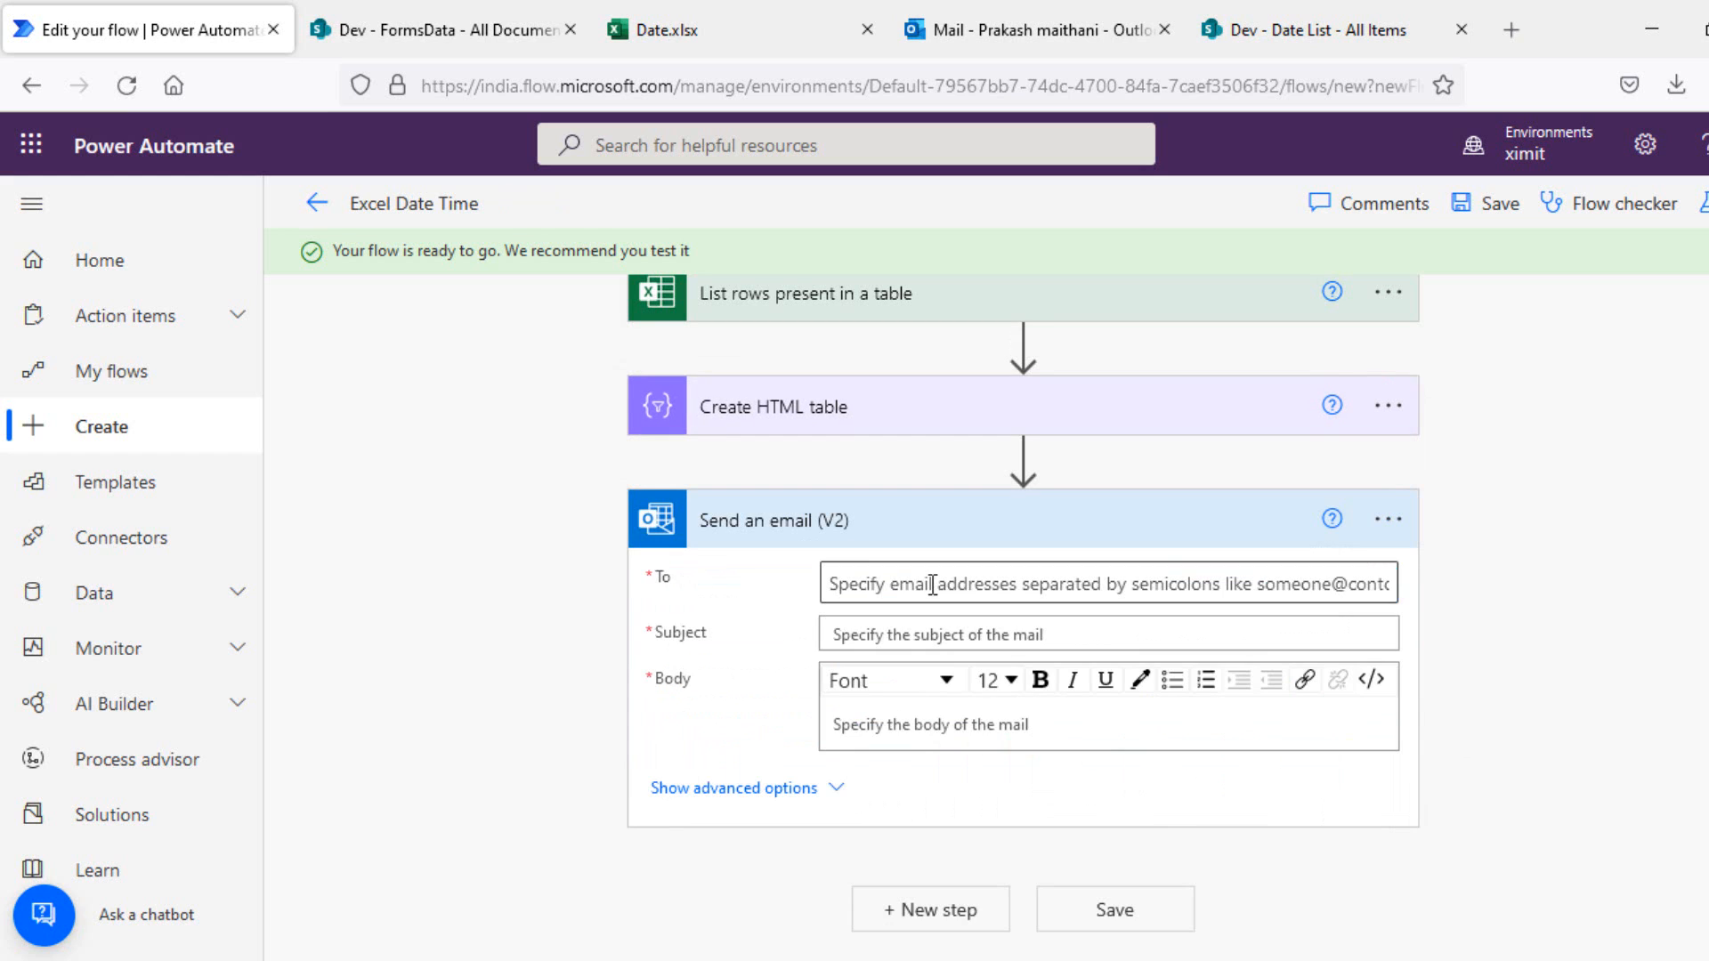
click(932, 584)
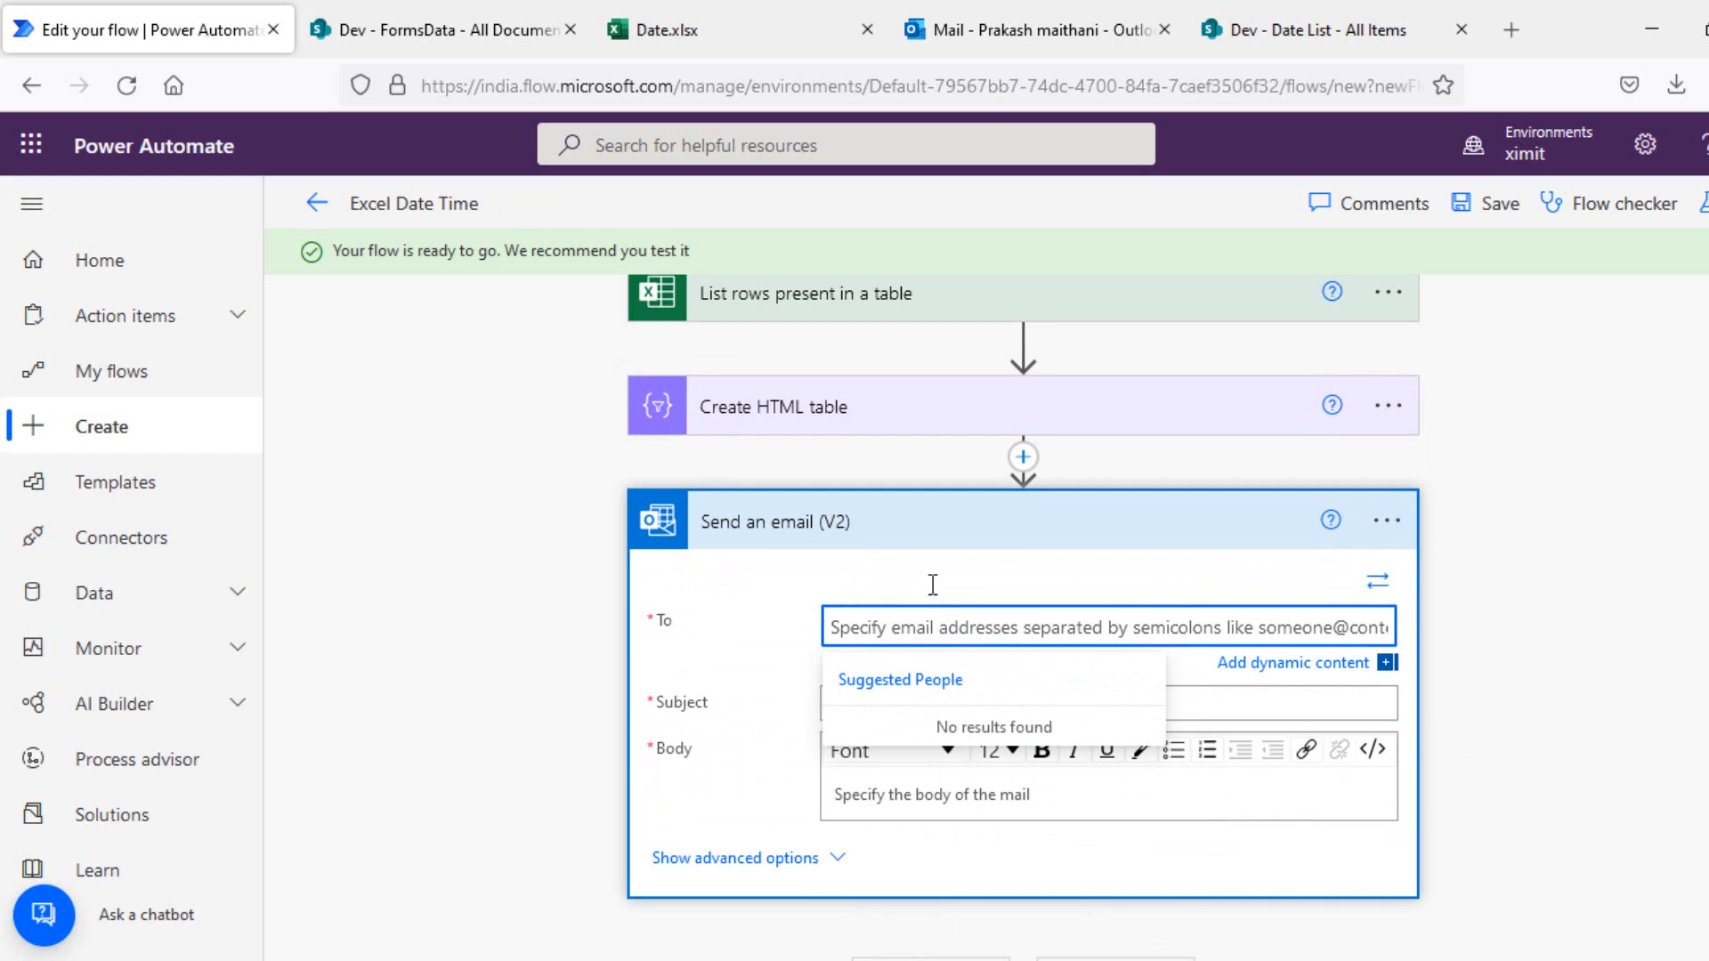
text(prakash maithani)
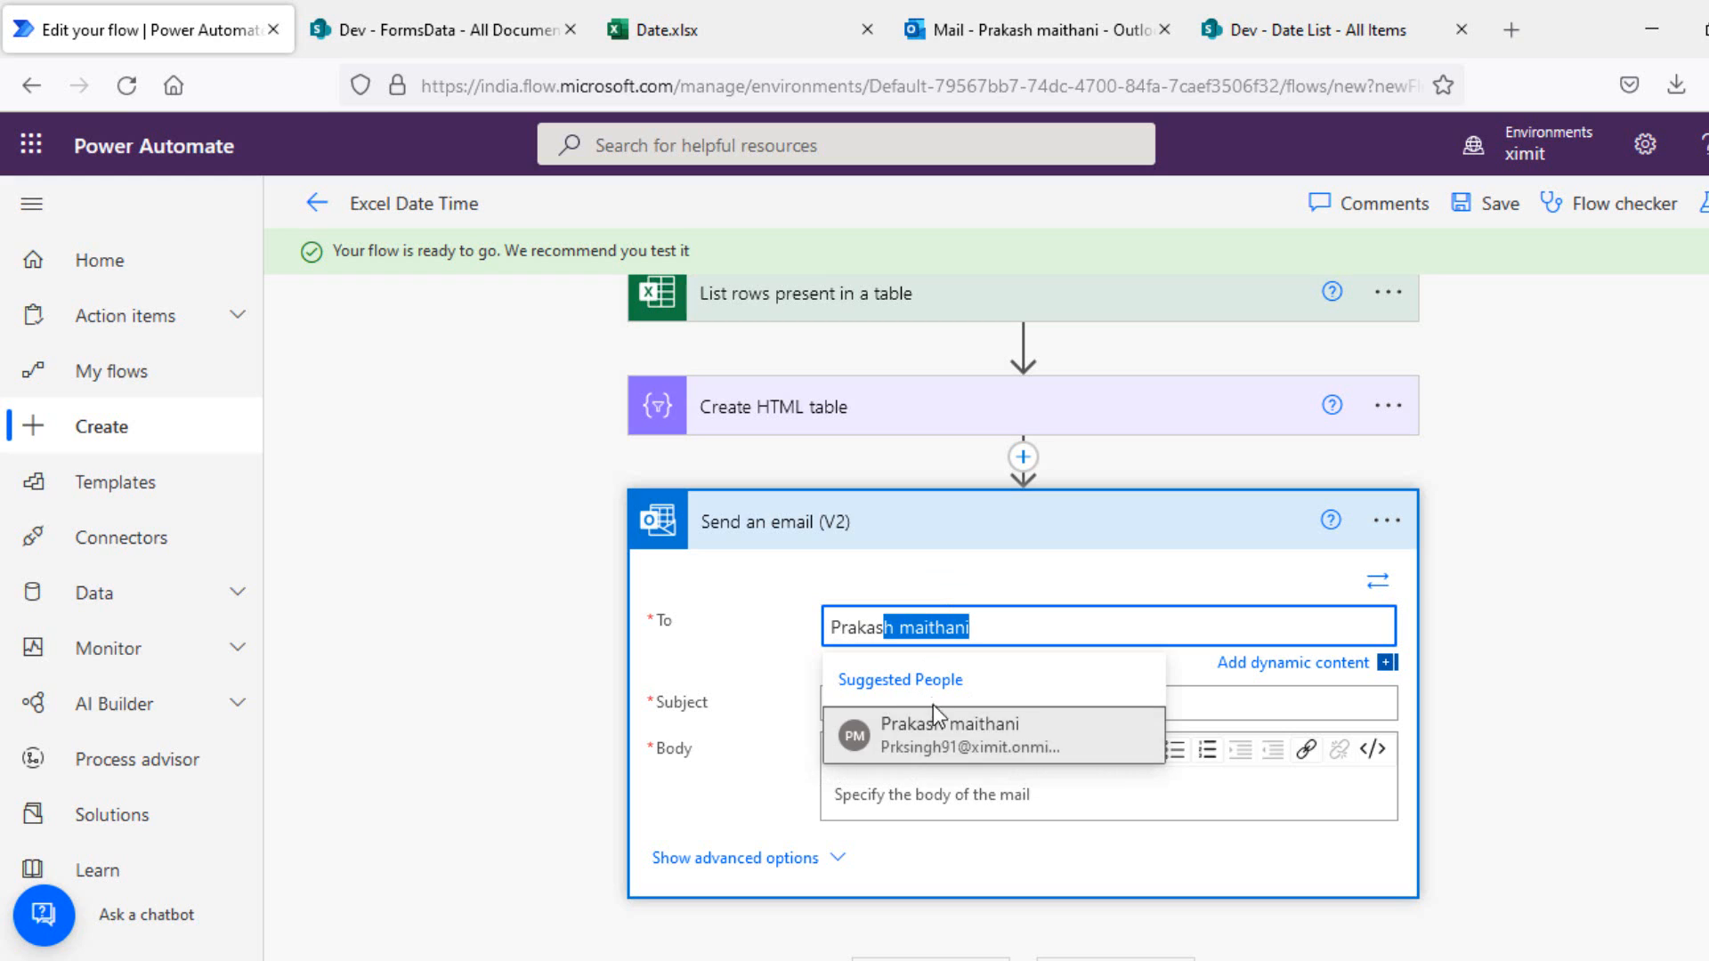
click(934, 717)
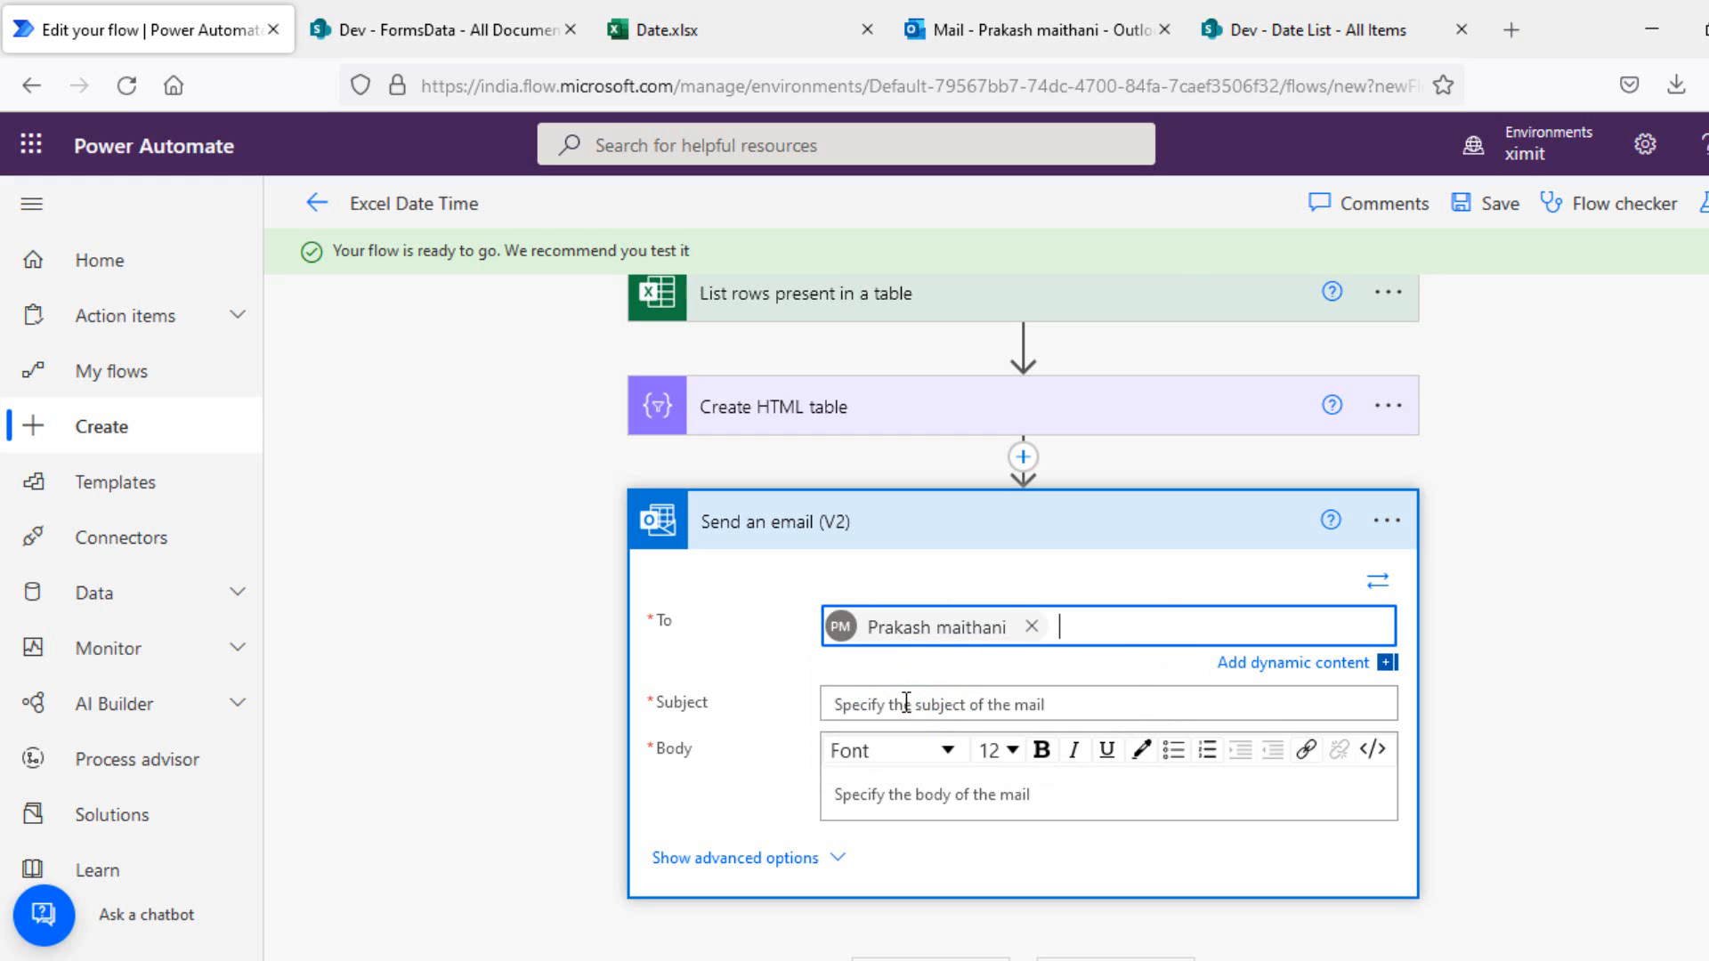
Step: Give the email subject 'Date Field' and the HTML table Output as body, then save and test
click(906, 704)
text(Date )
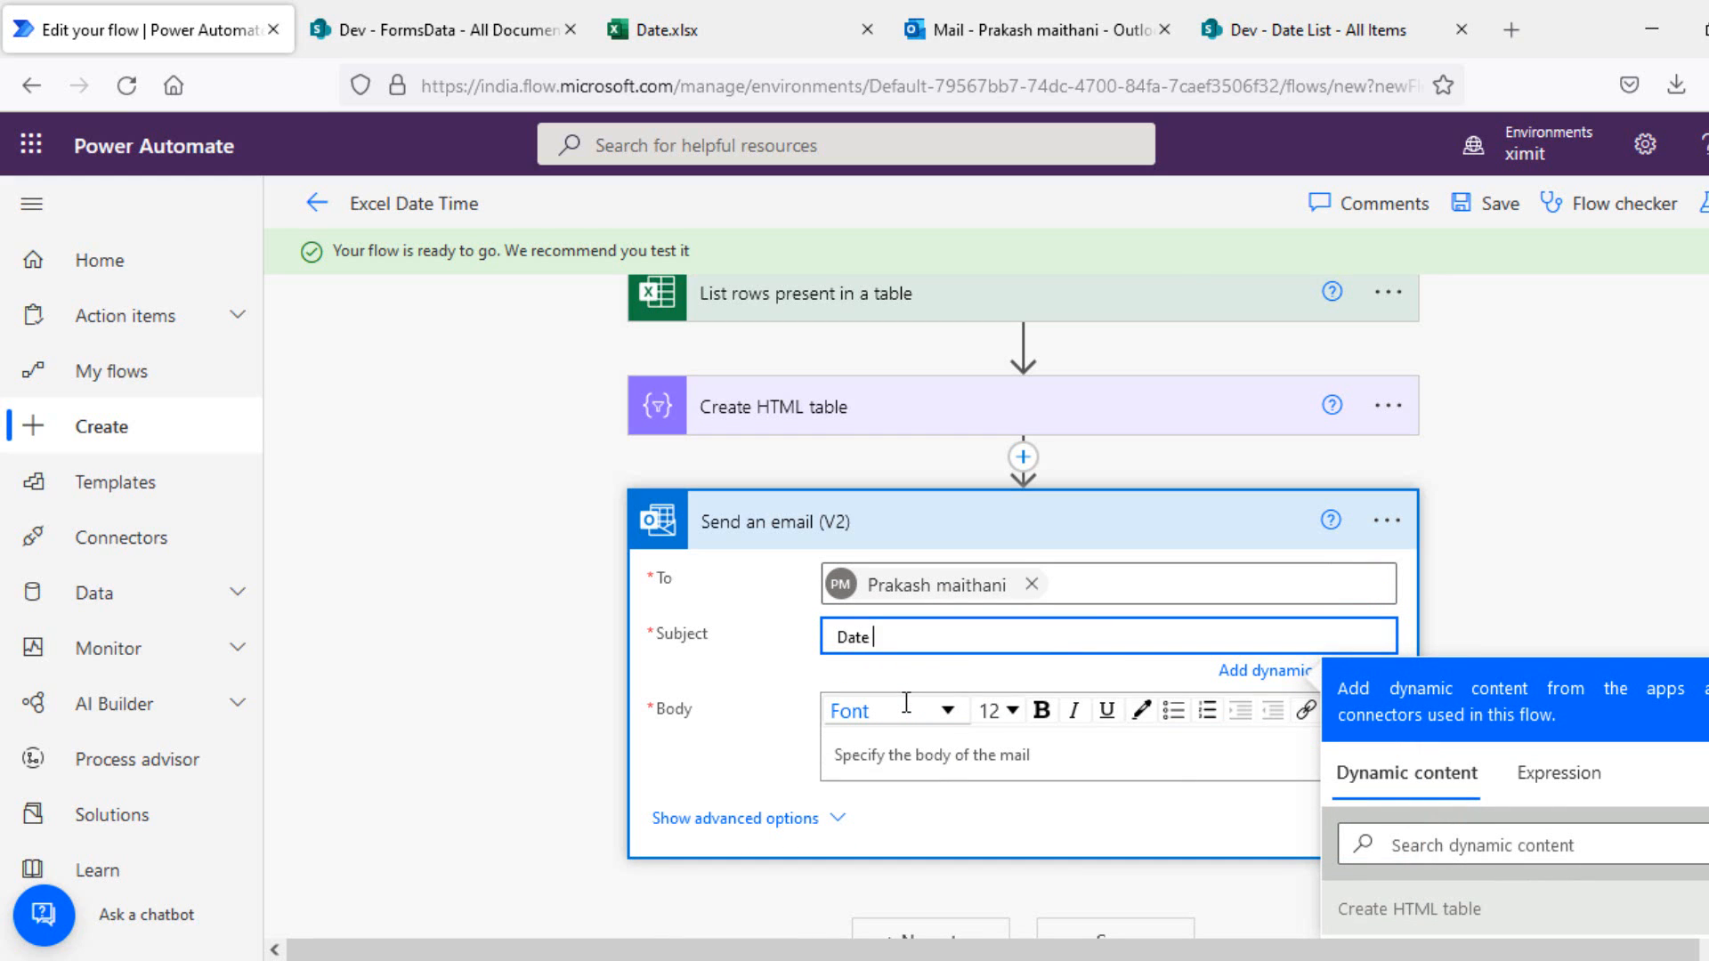
text(Field)
click(929, 771)
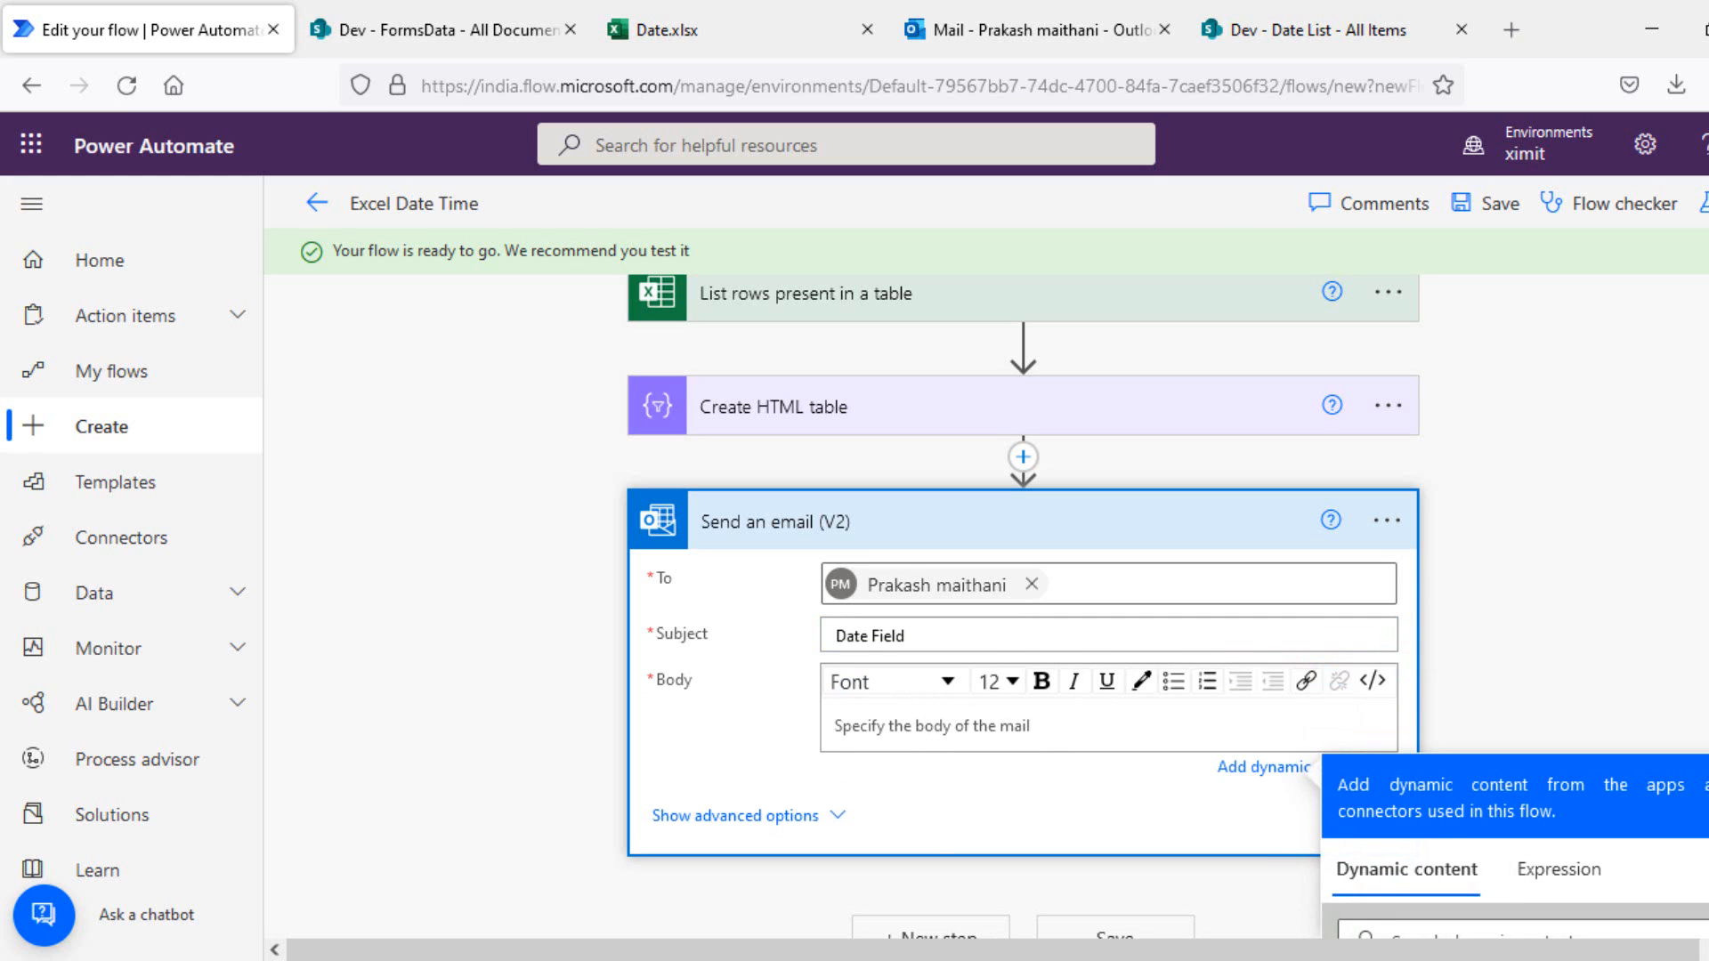
scroll(1442, 712, down, 3)
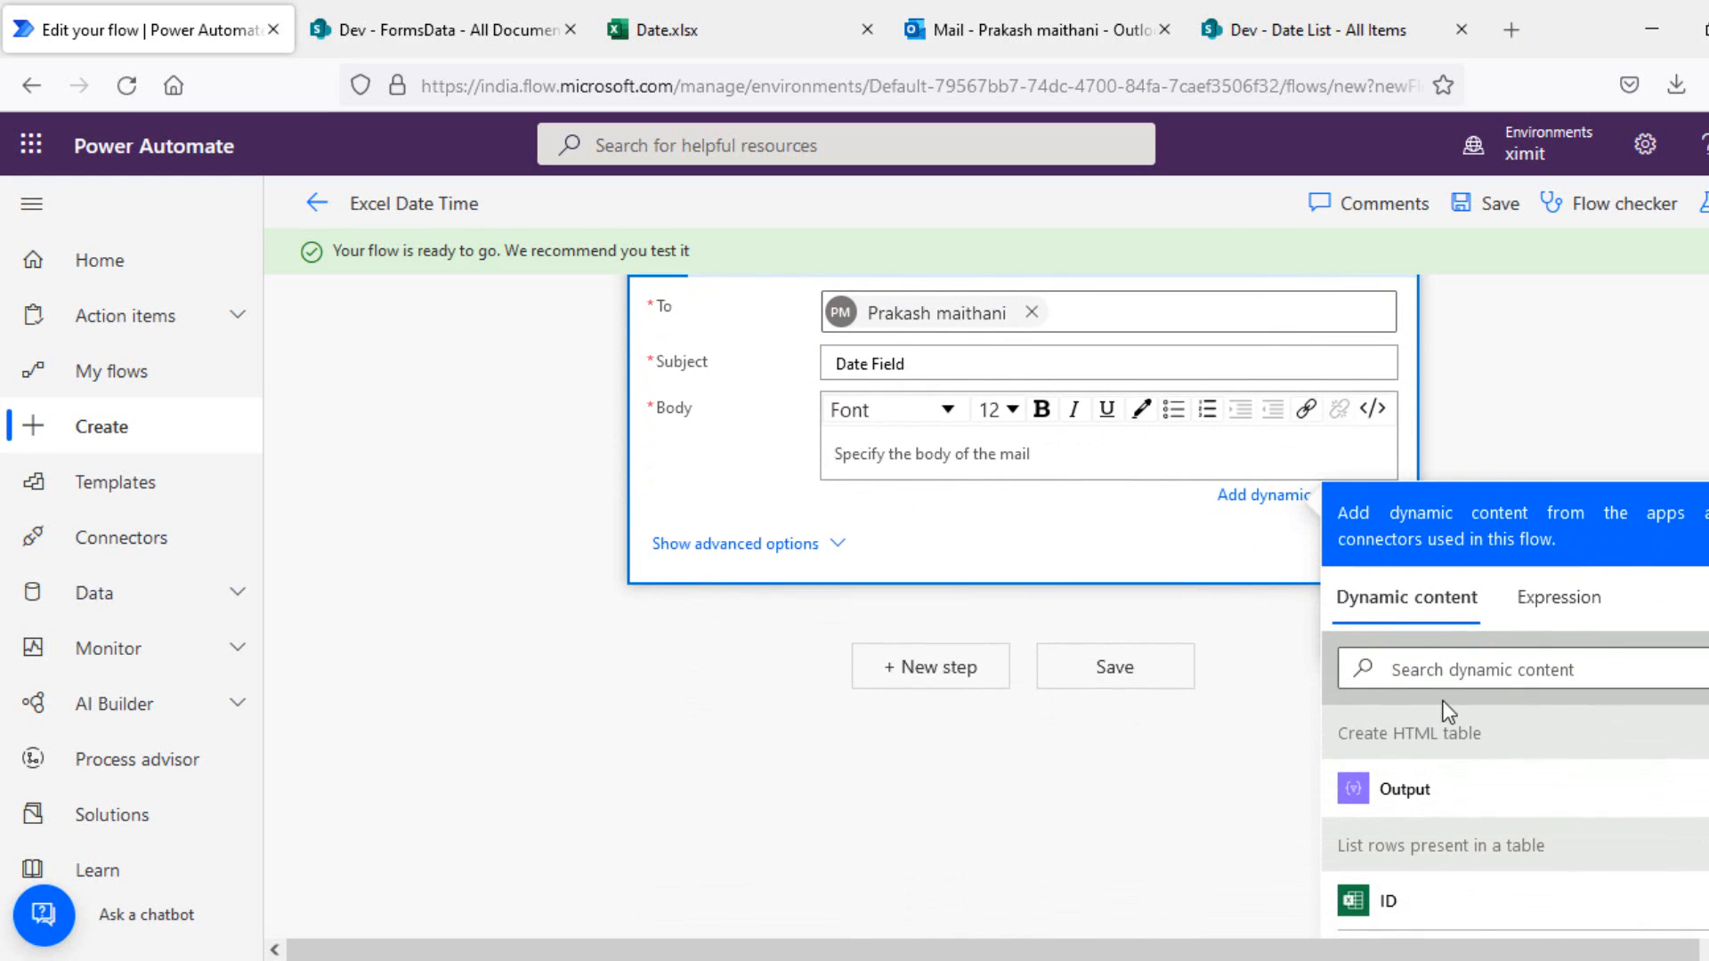
click(1405, 789)
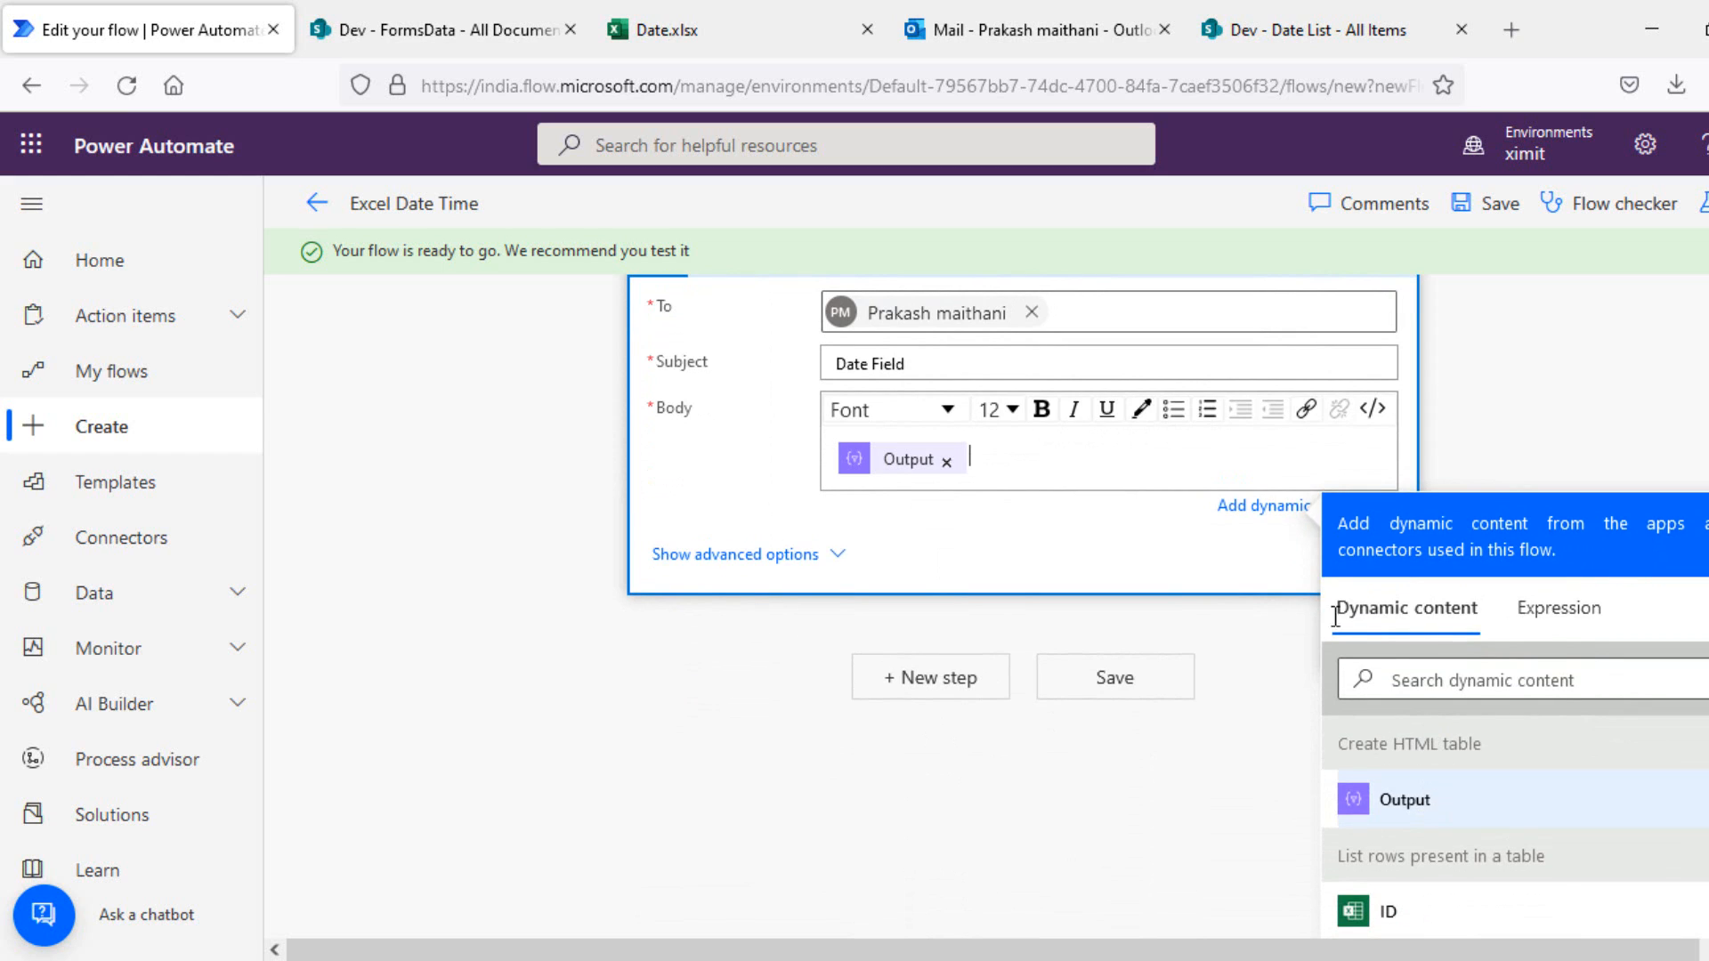
click(1485, 209)
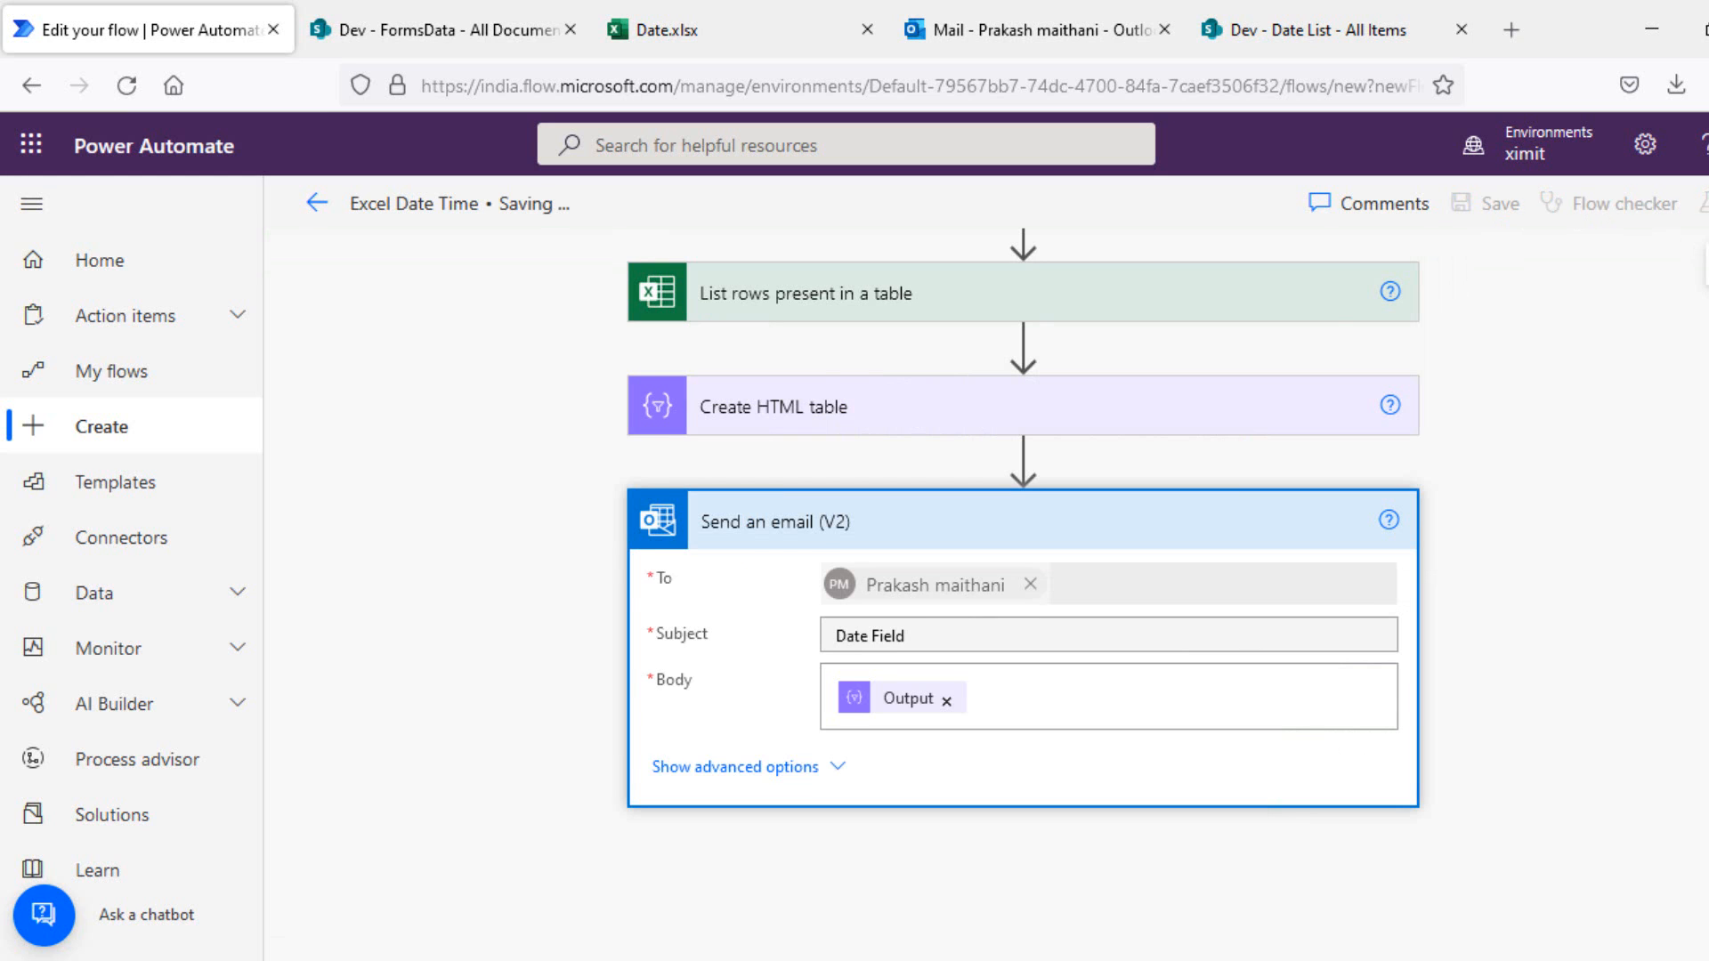
click(1702, 203)
click(1429, 916)
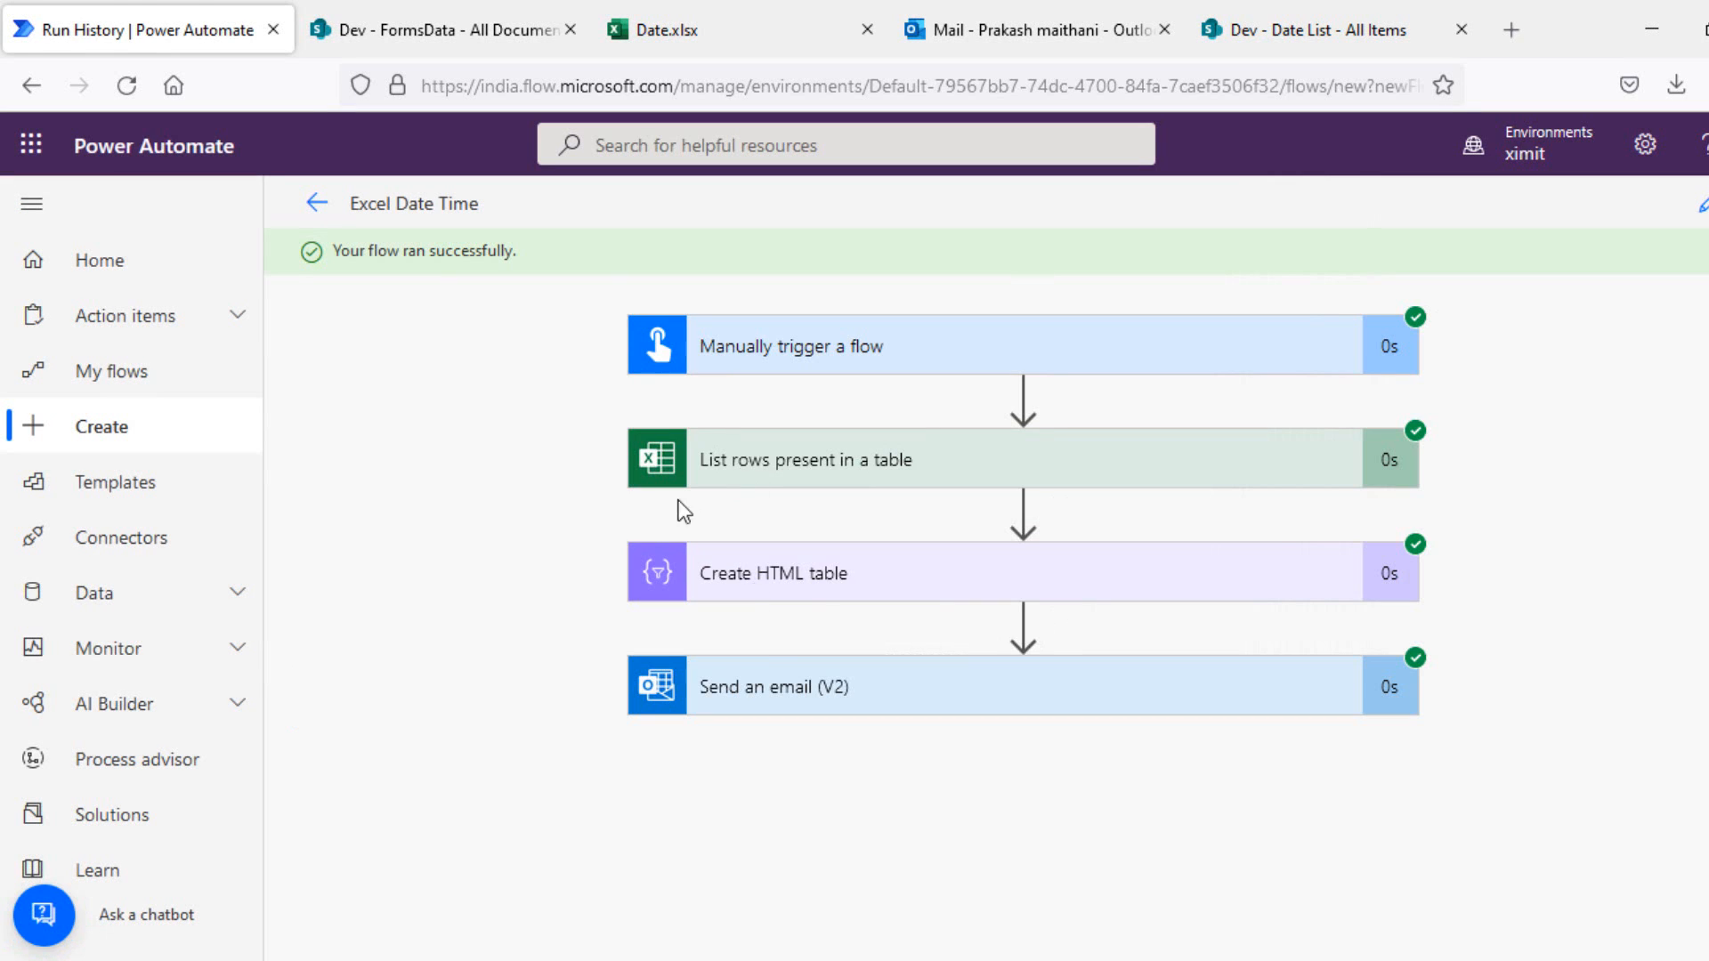
Step: Switch to the Outlook Mail tab to view the received Date Field email
click(992, 30)
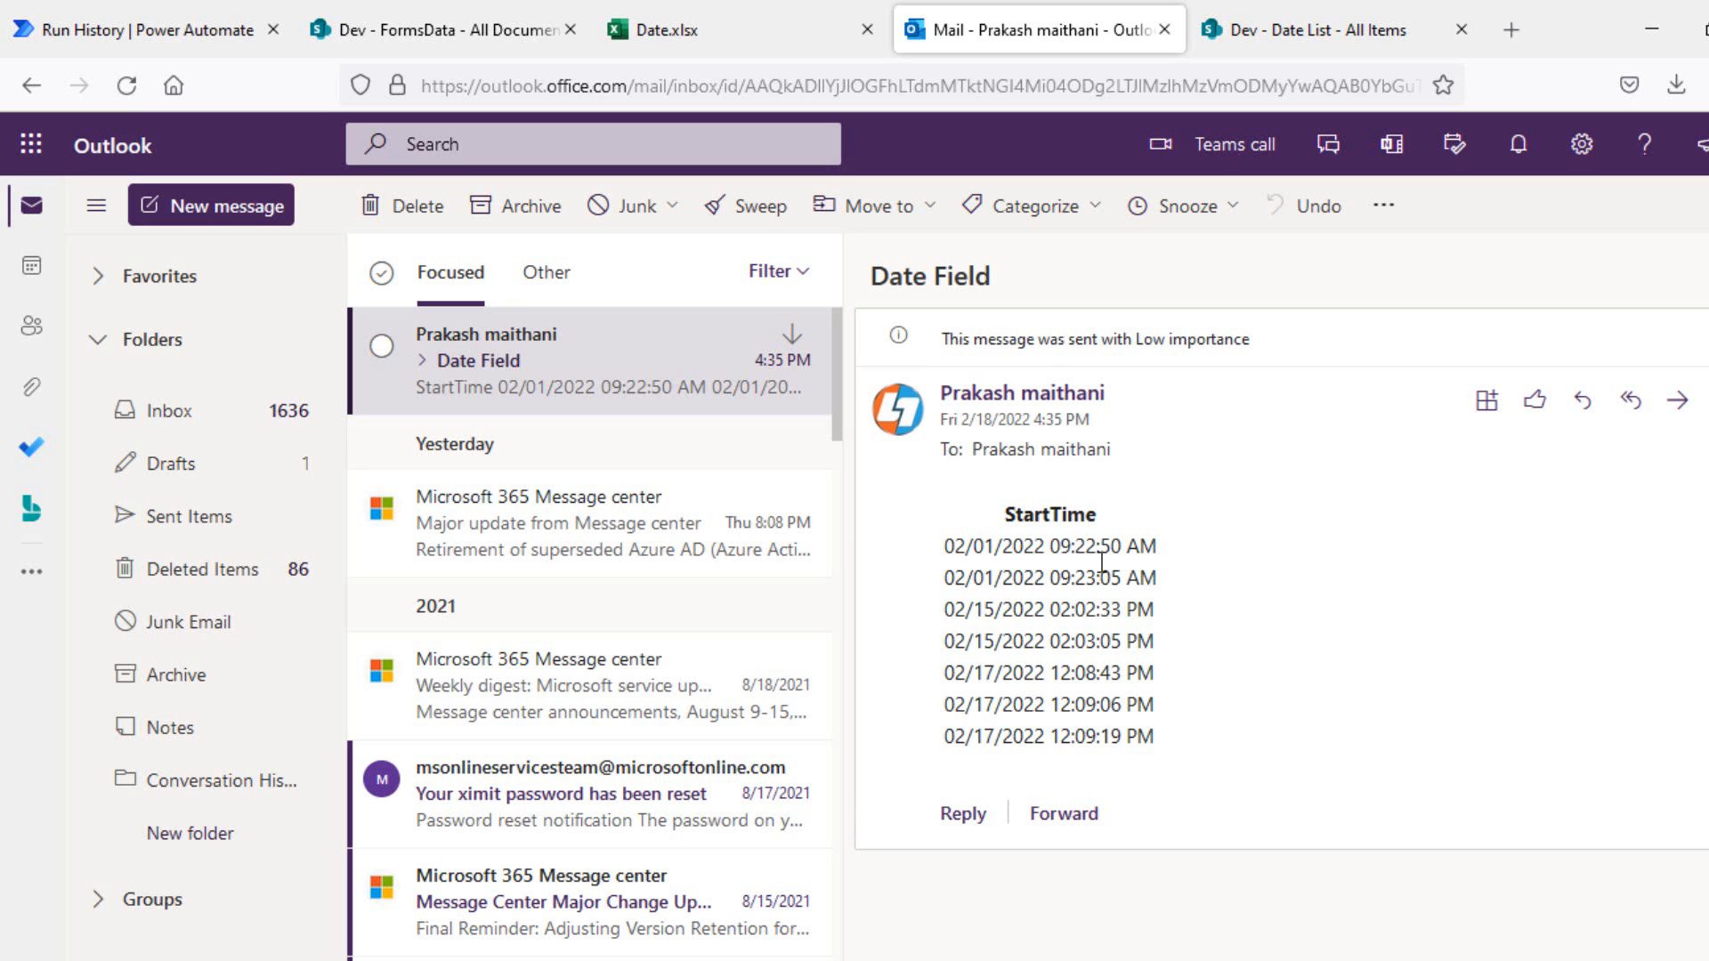
Step: Compare the emailed StartTime dates with Date.xlsx, then return to the flow's run history
click(741, 32)
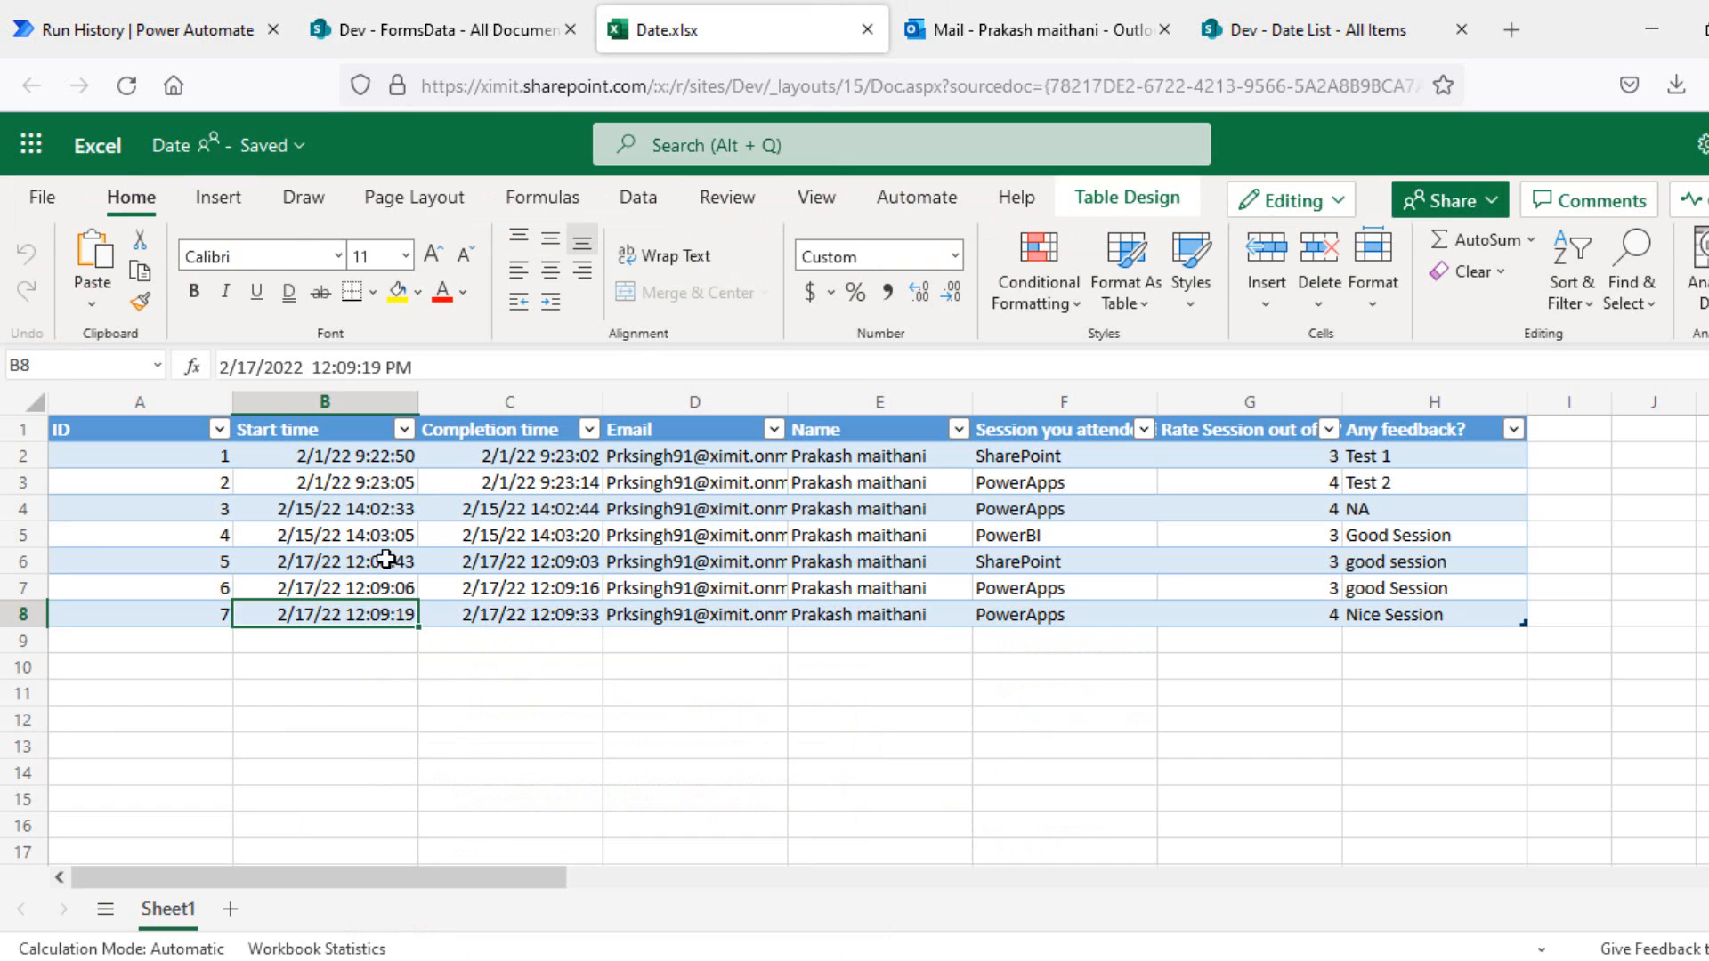
click(991, 14)
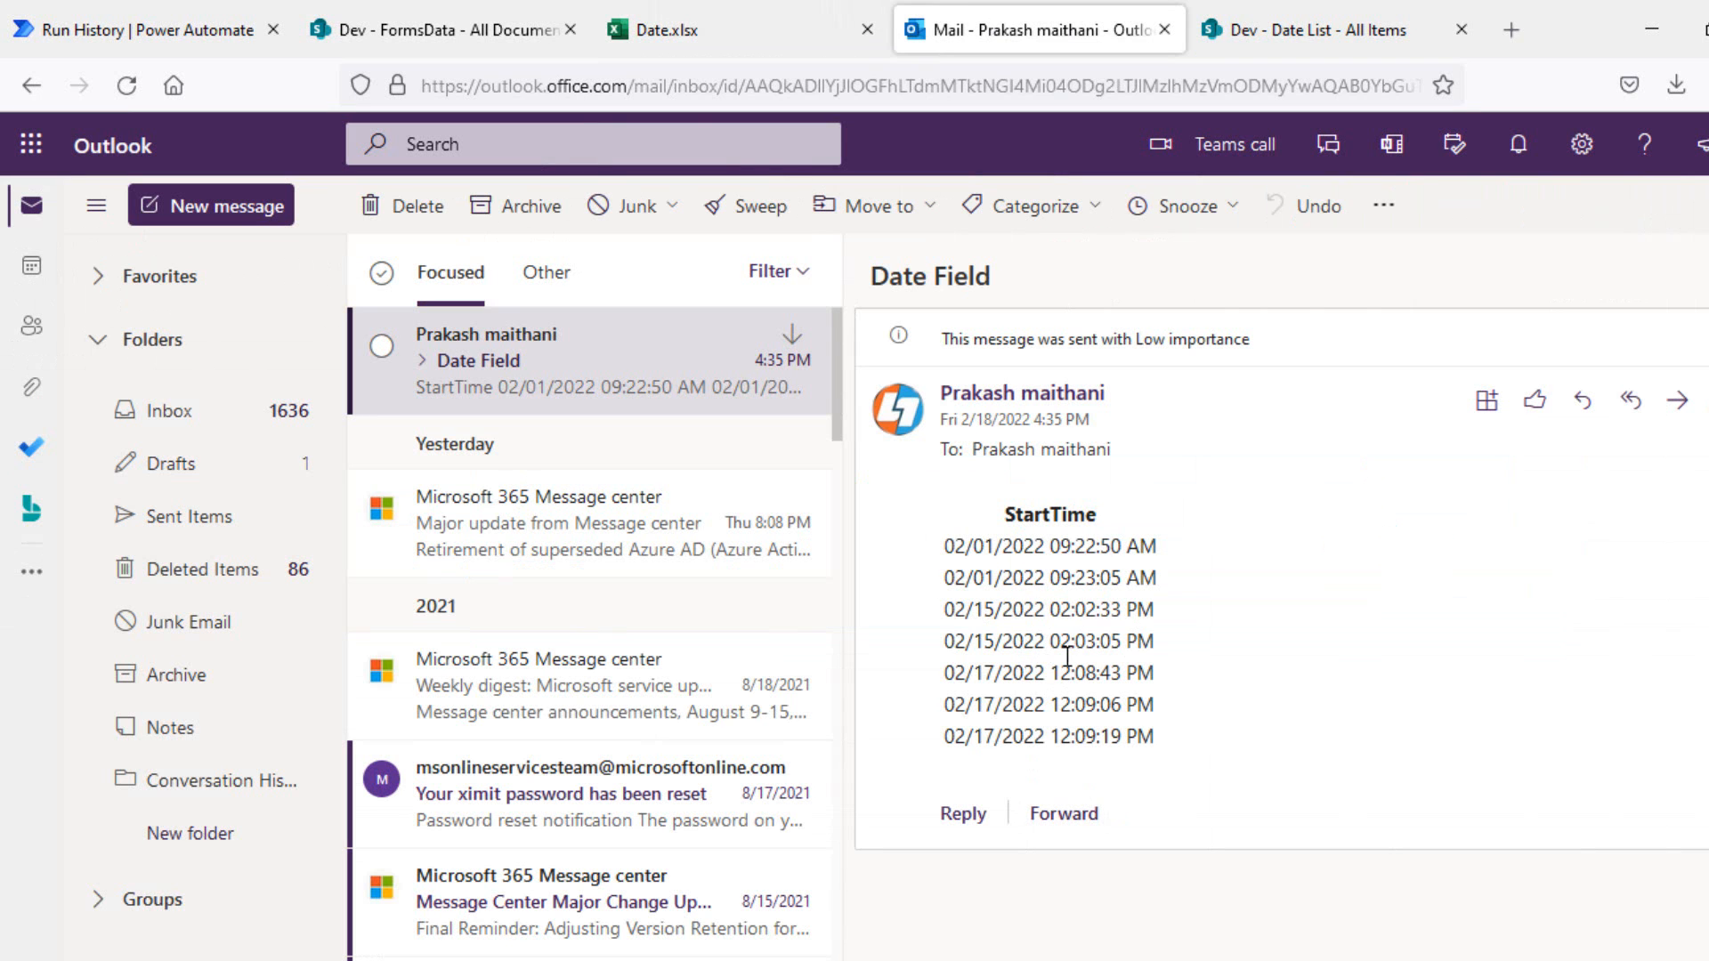
click(114, 30)
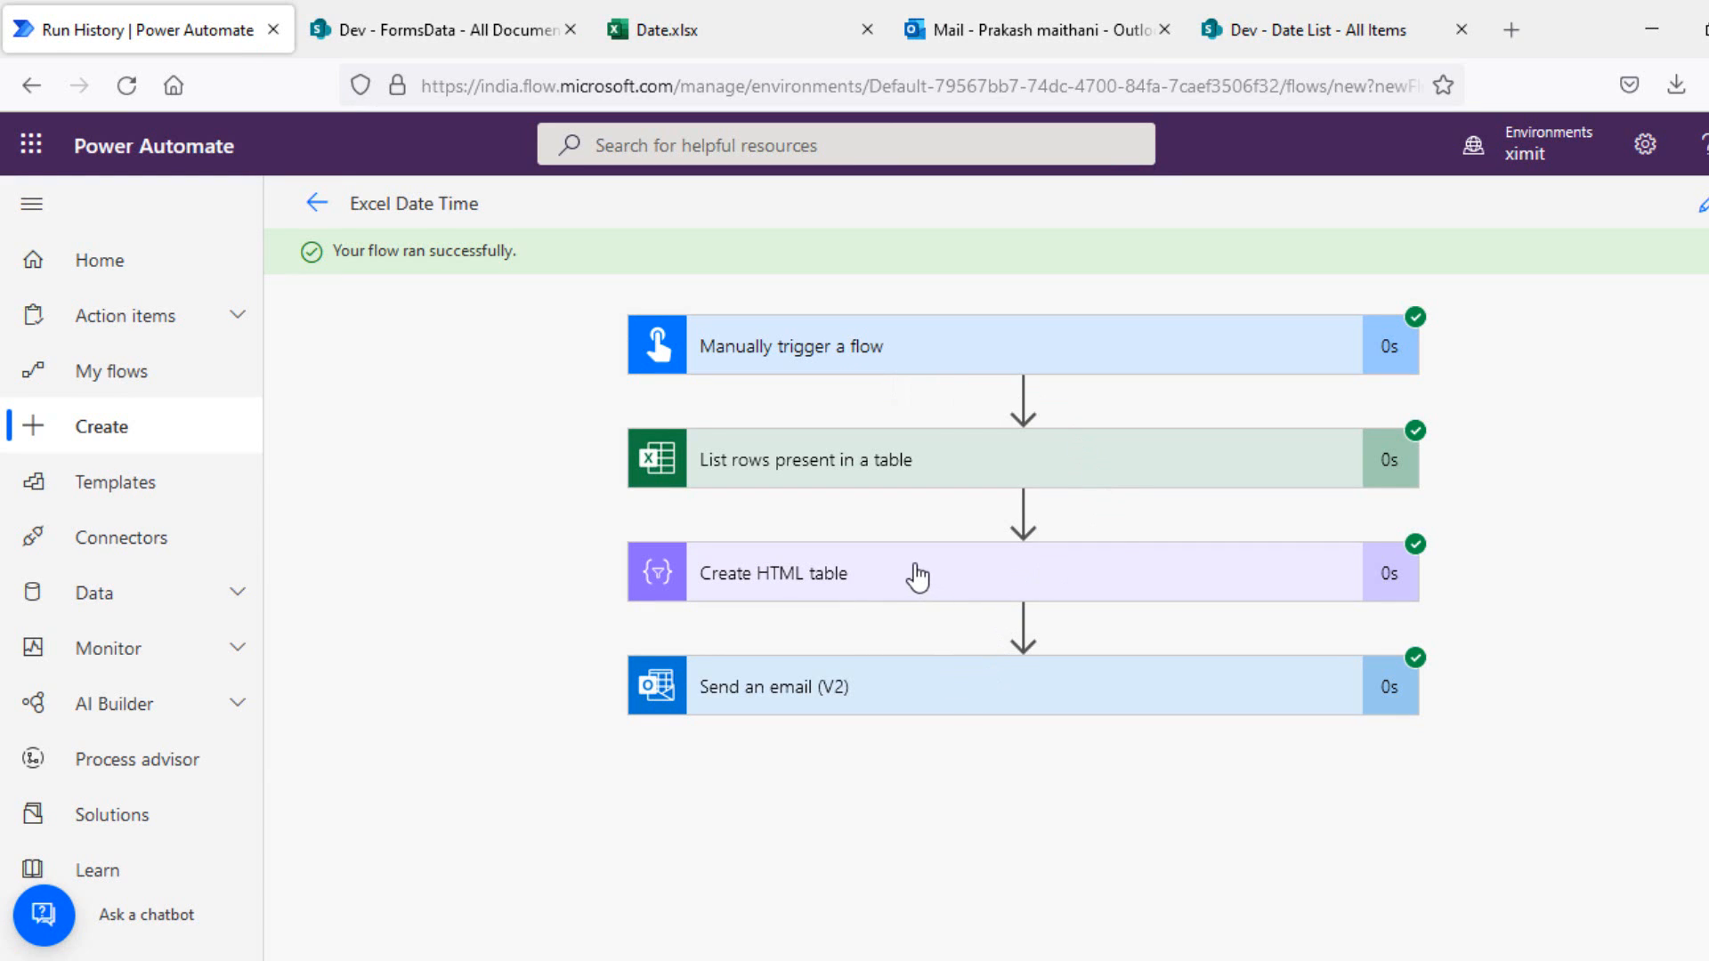
Step: Reopen the Excel Date Time flow in edit mode to review the Create HTML table step
click(1695, 209)
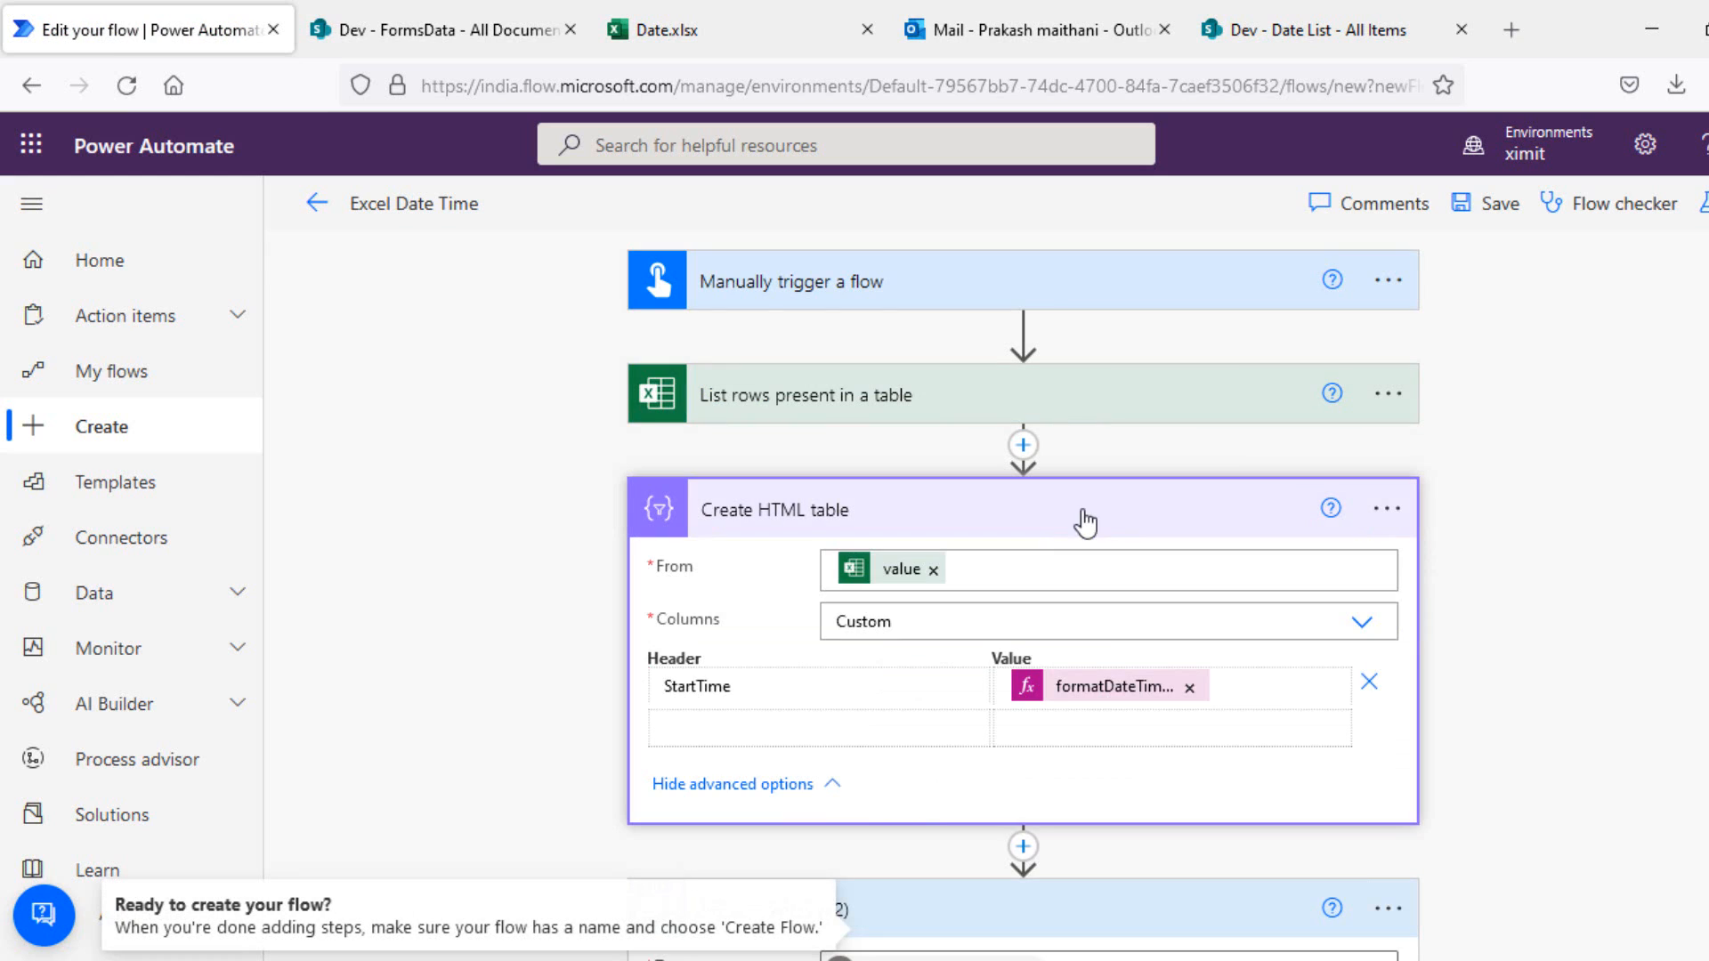
scroll(1221, 591, down, 1)
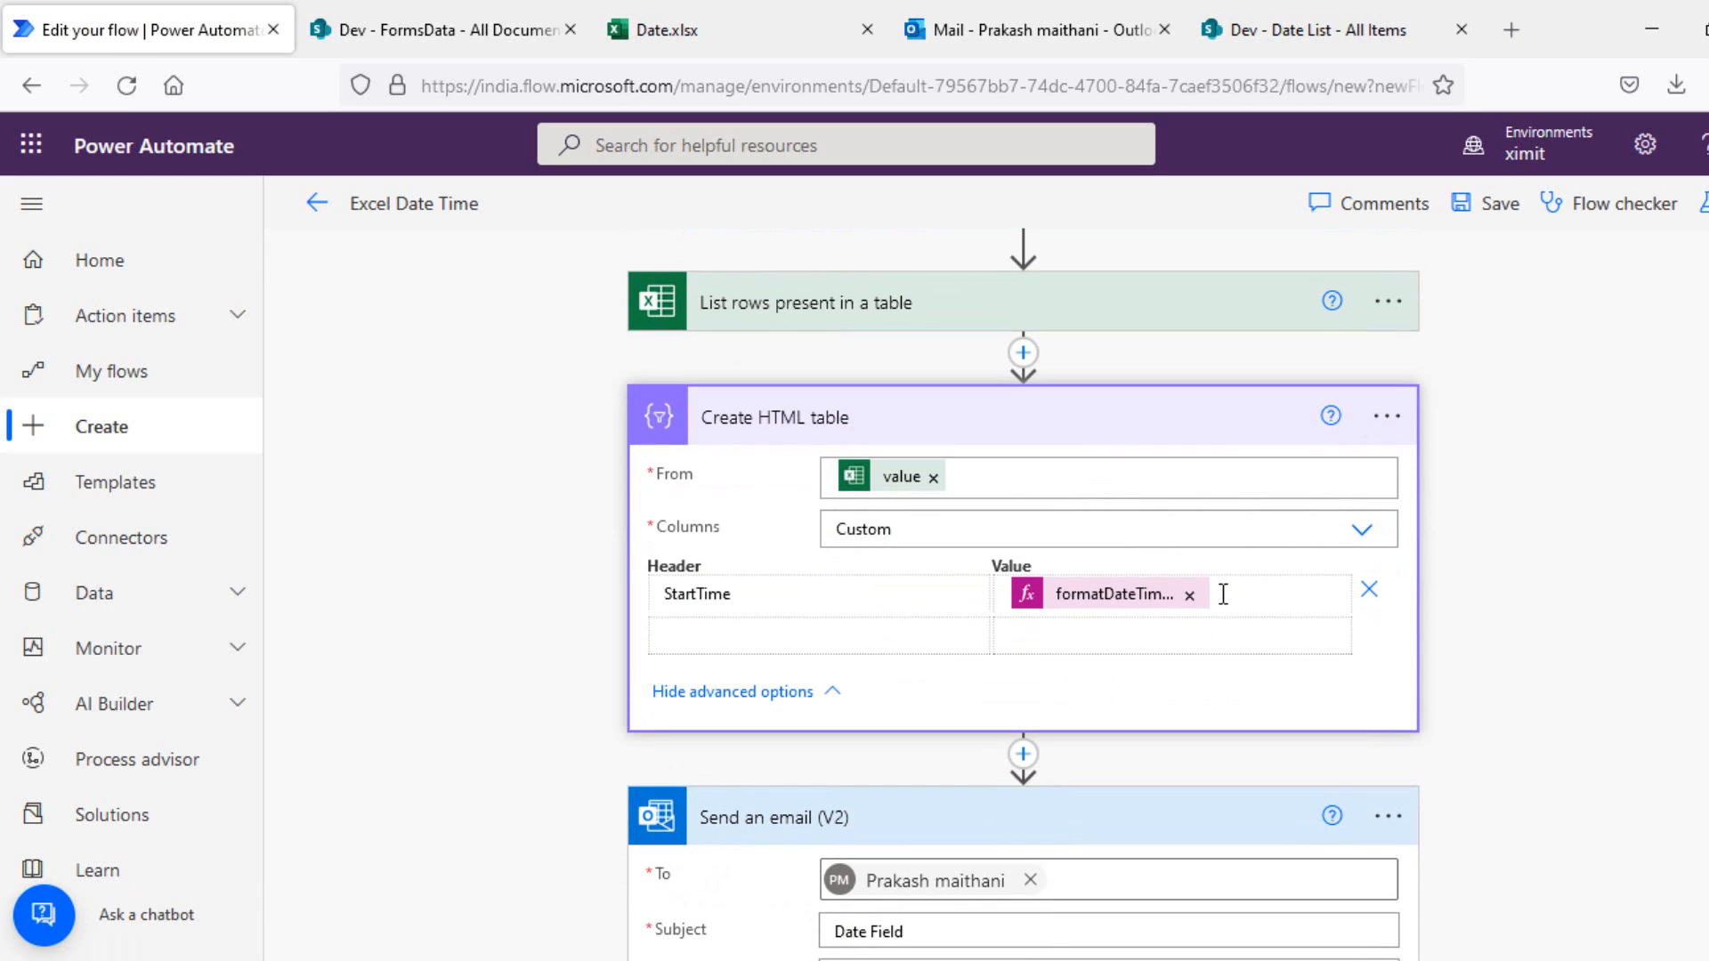